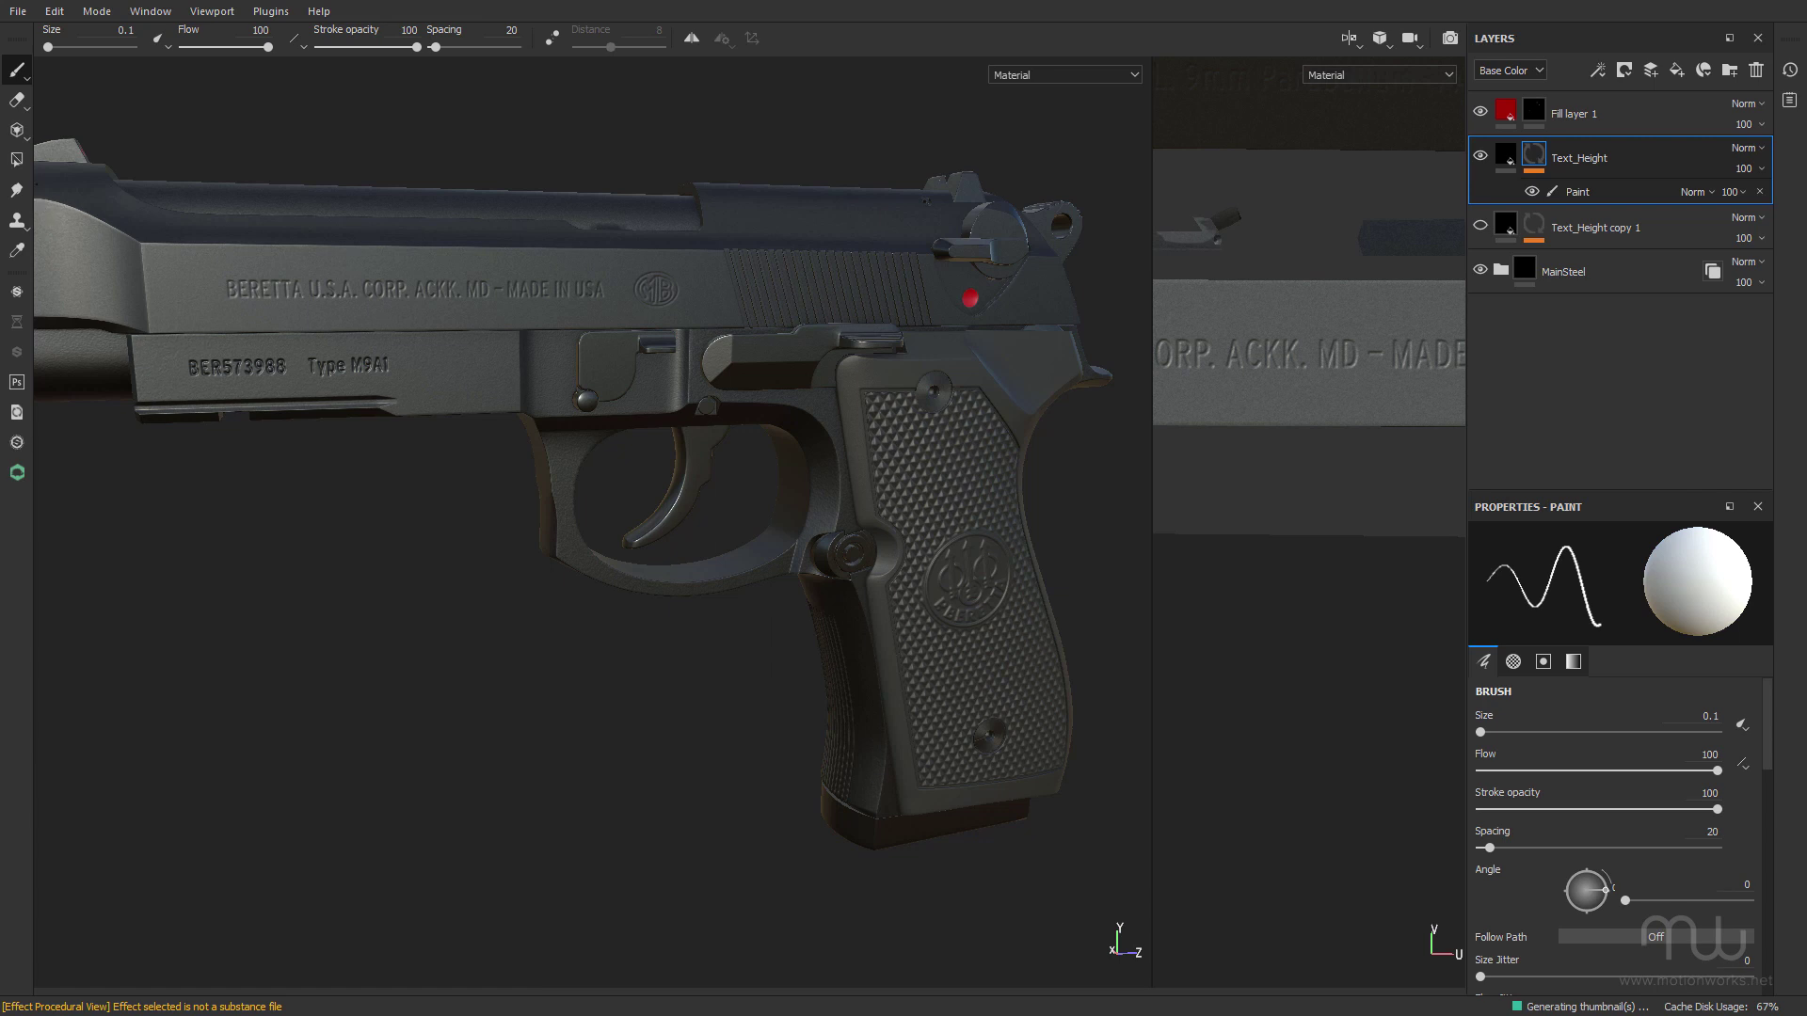
Orbit and zoom in on the slide's engraved BERETTA lettering, moving the reference photo aside
left_click_drag(565, 395, 1057, 371, "alt")
scroll(839, 415, "up", 5)
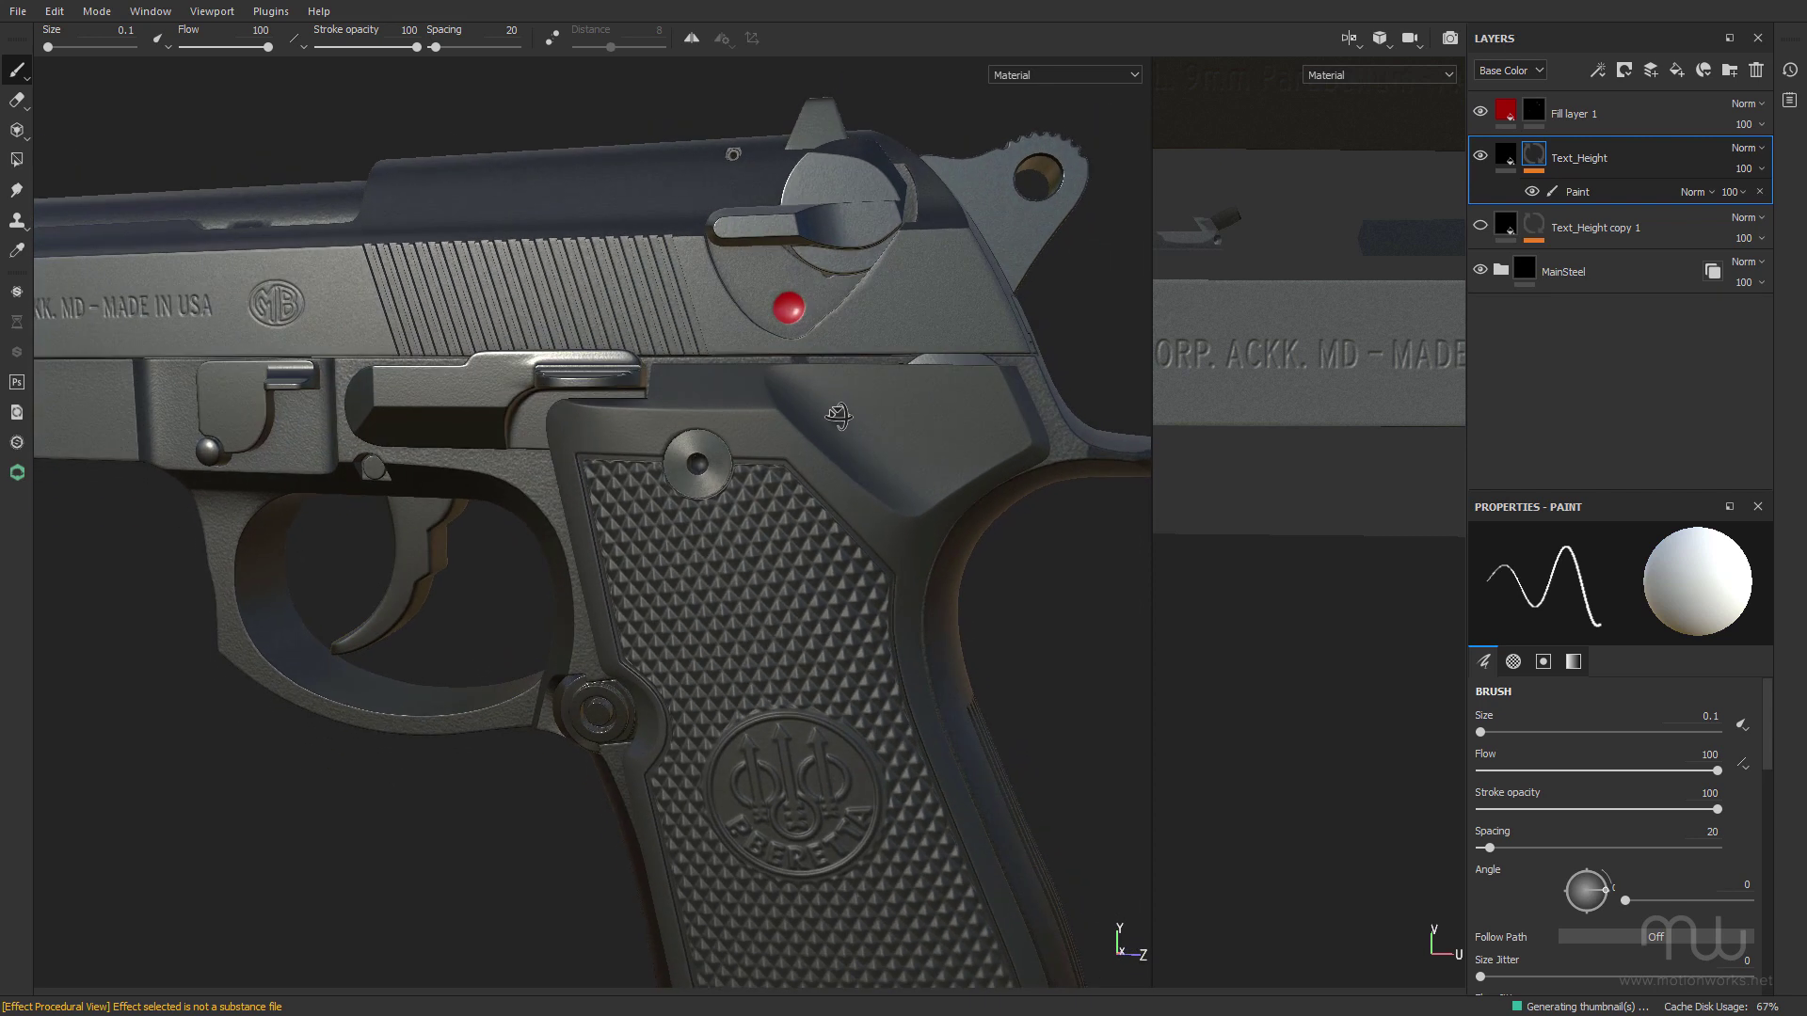
left_click_drag(839, 415, 519, 314, "alt")
scroll(812, 354, "down", 3)
scroll(804, 361, "up", 3)
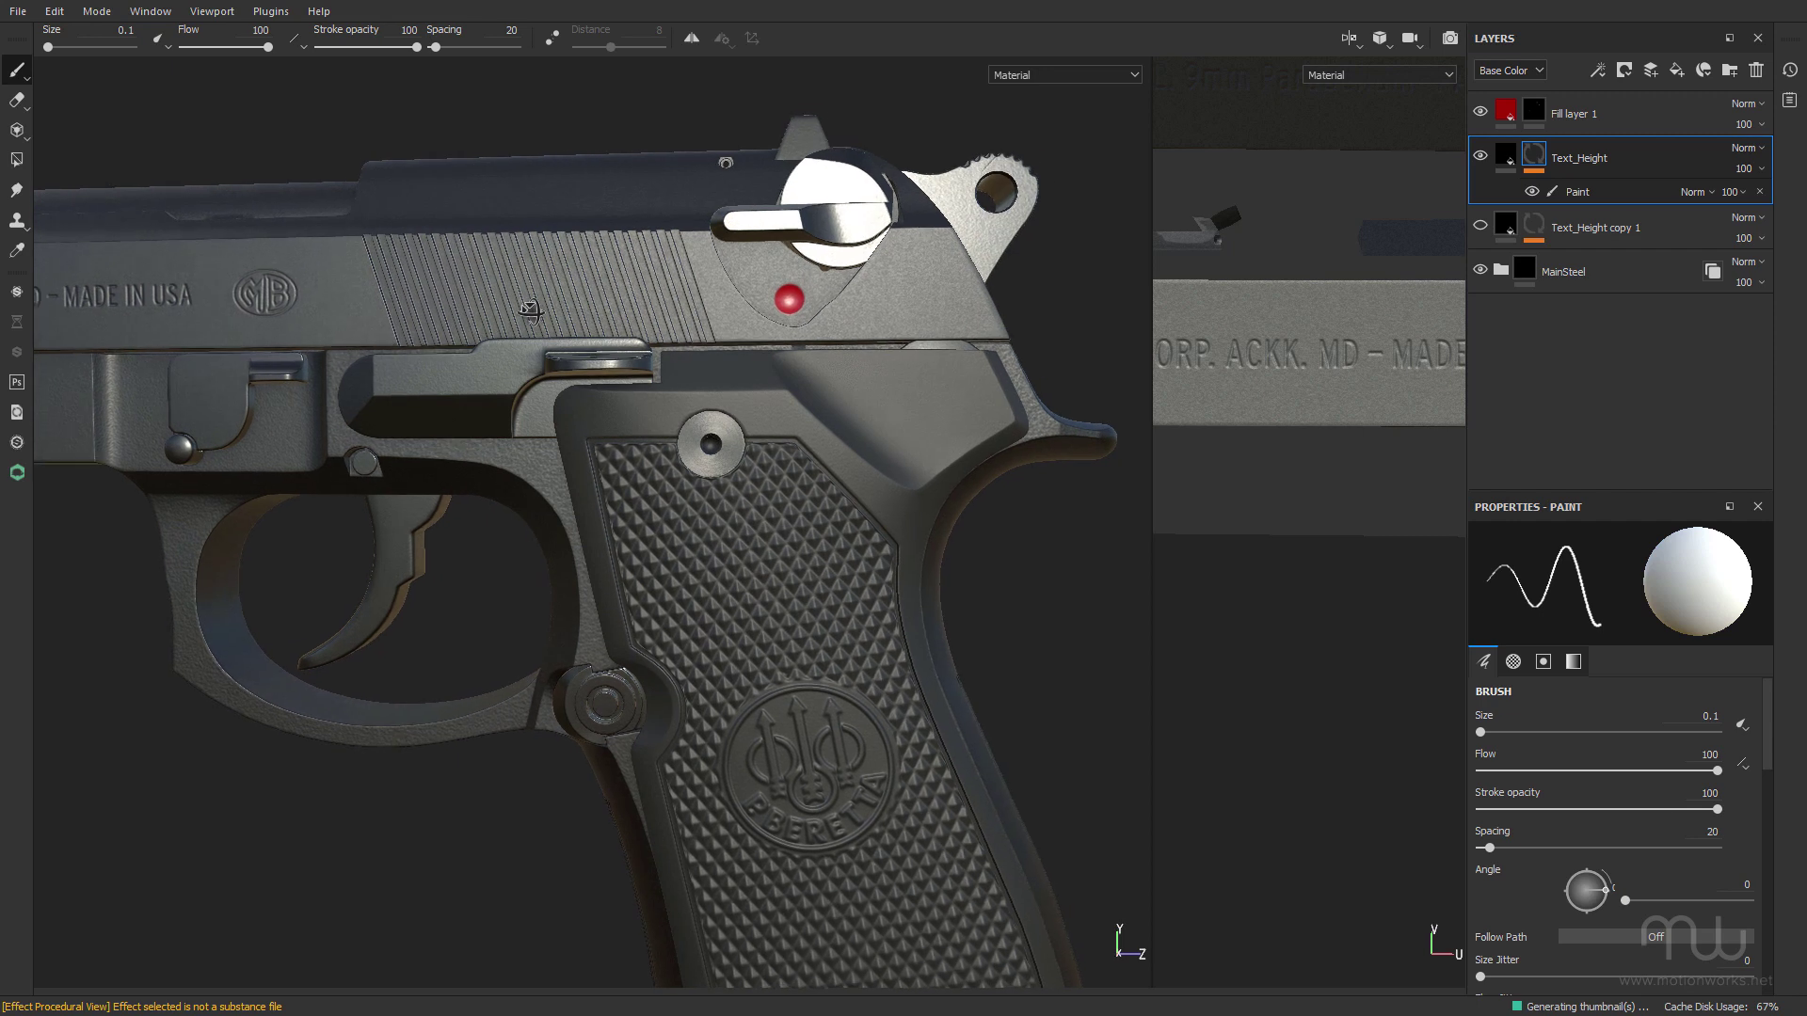
middle_click_drag(519, 313, 1068, 377, "alt")
scroll(593, 527, "up", 2)
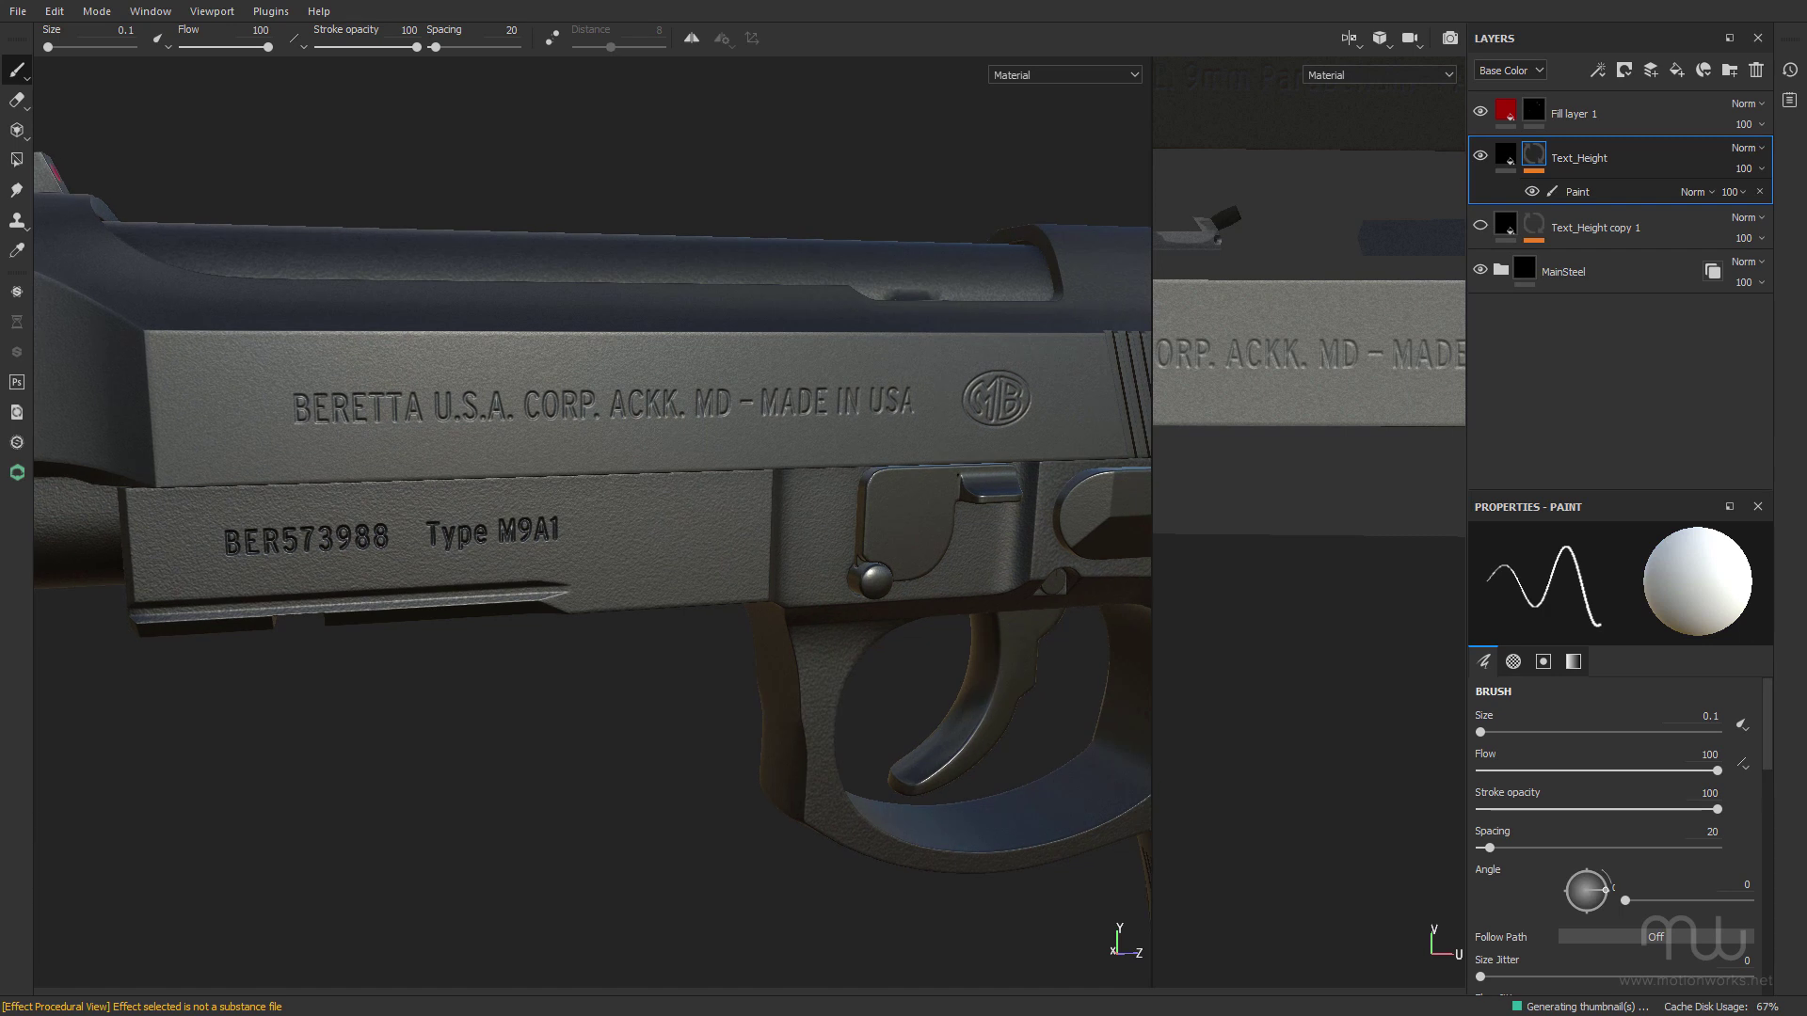
left_click_drag(702, 414, 640, 361, "alt")
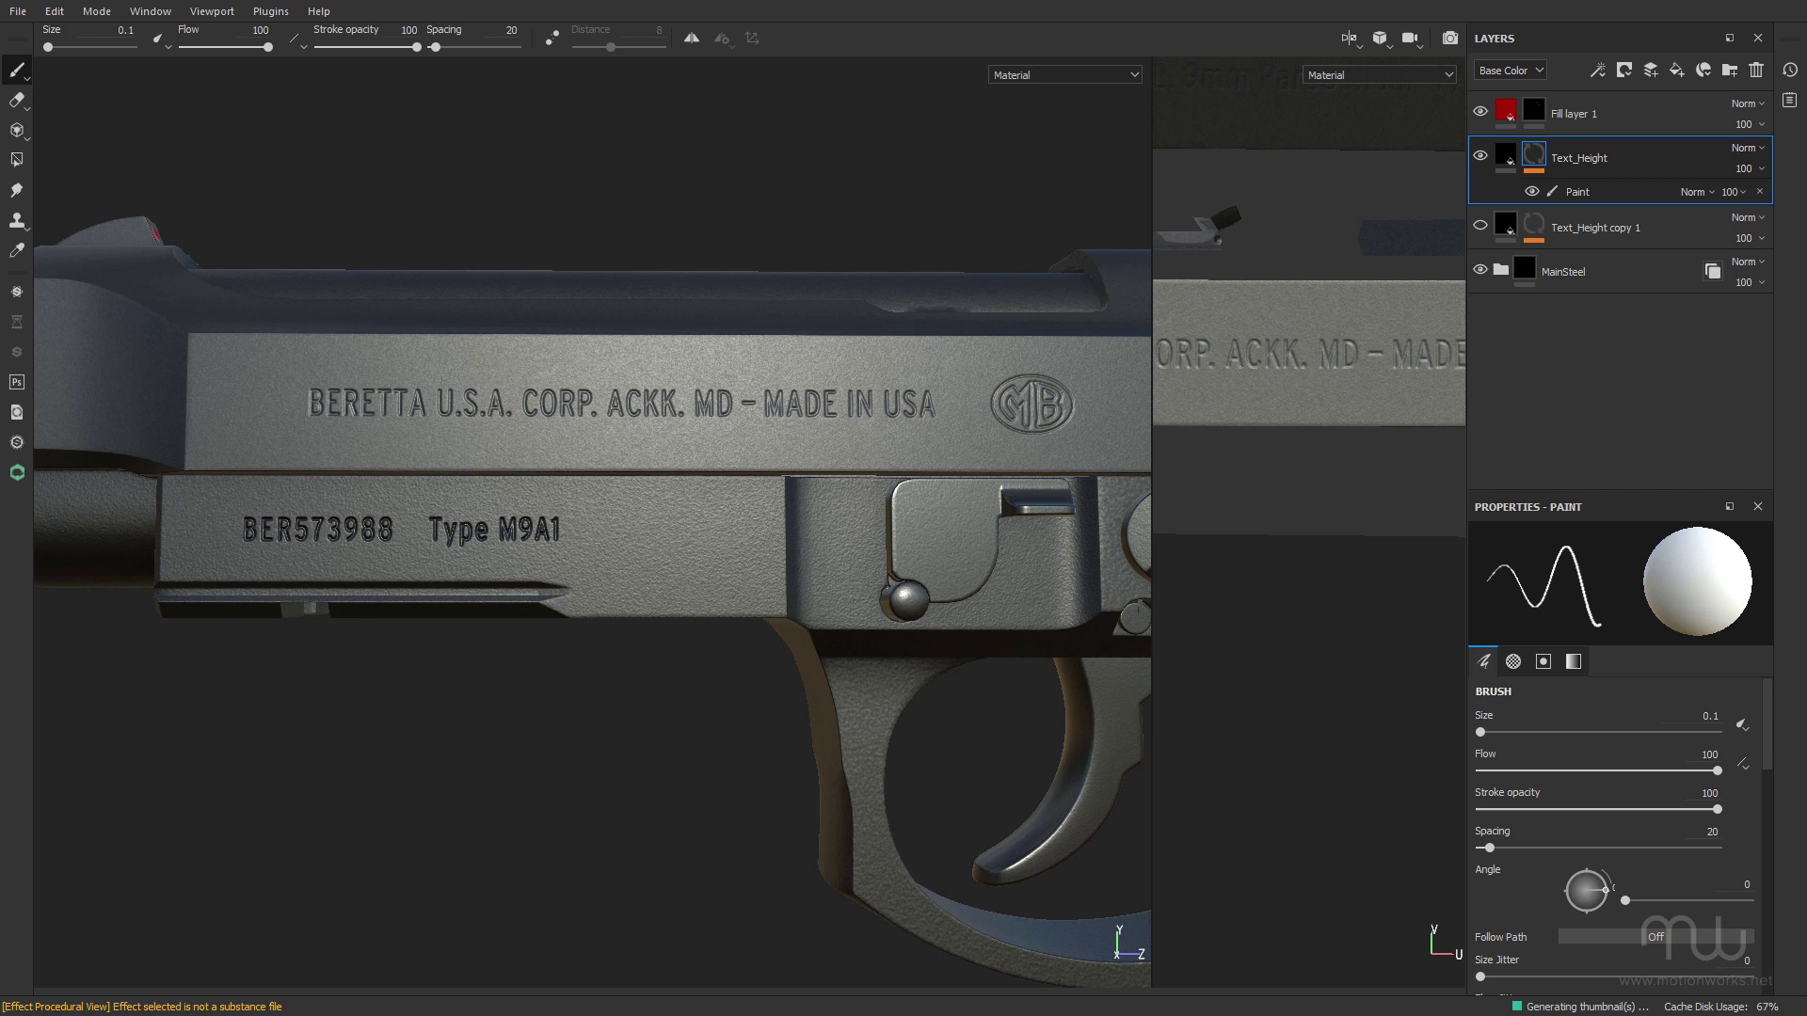
scroll(795, 409, "up", 3)
left_click_drag(556, 424, 516, 465, "alt")
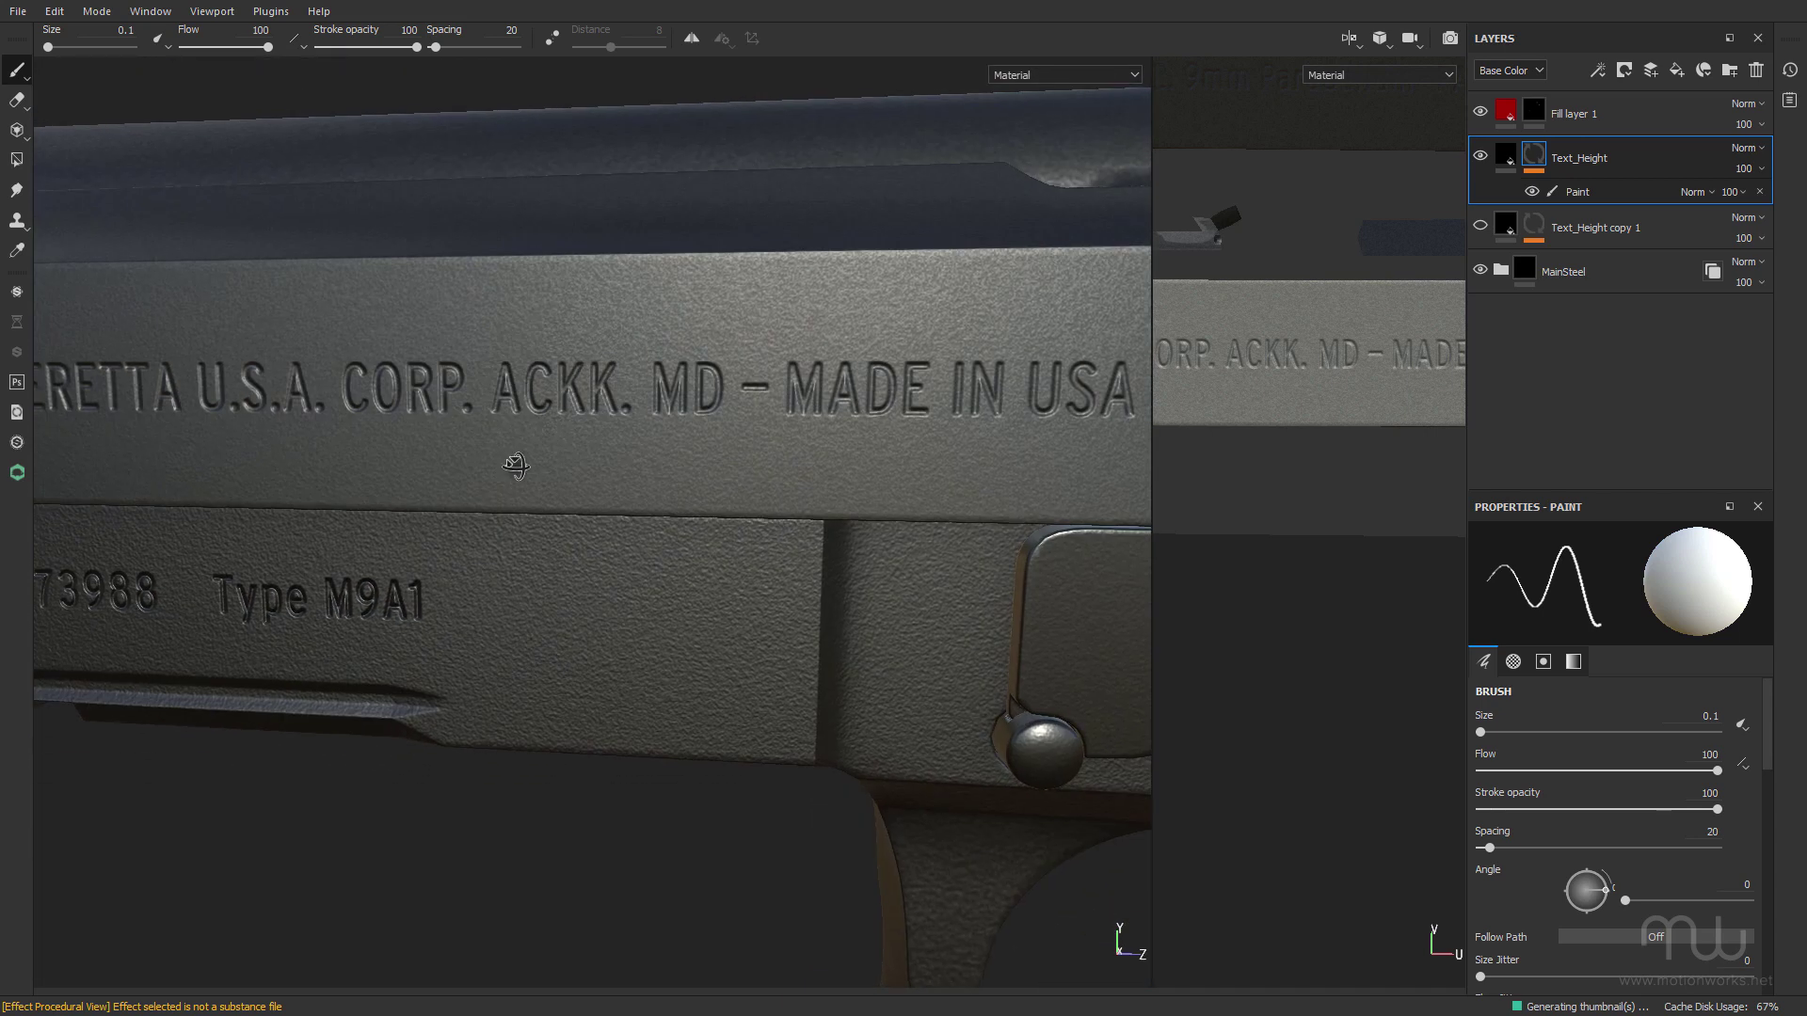
scroll(561, 448, "up", 5)
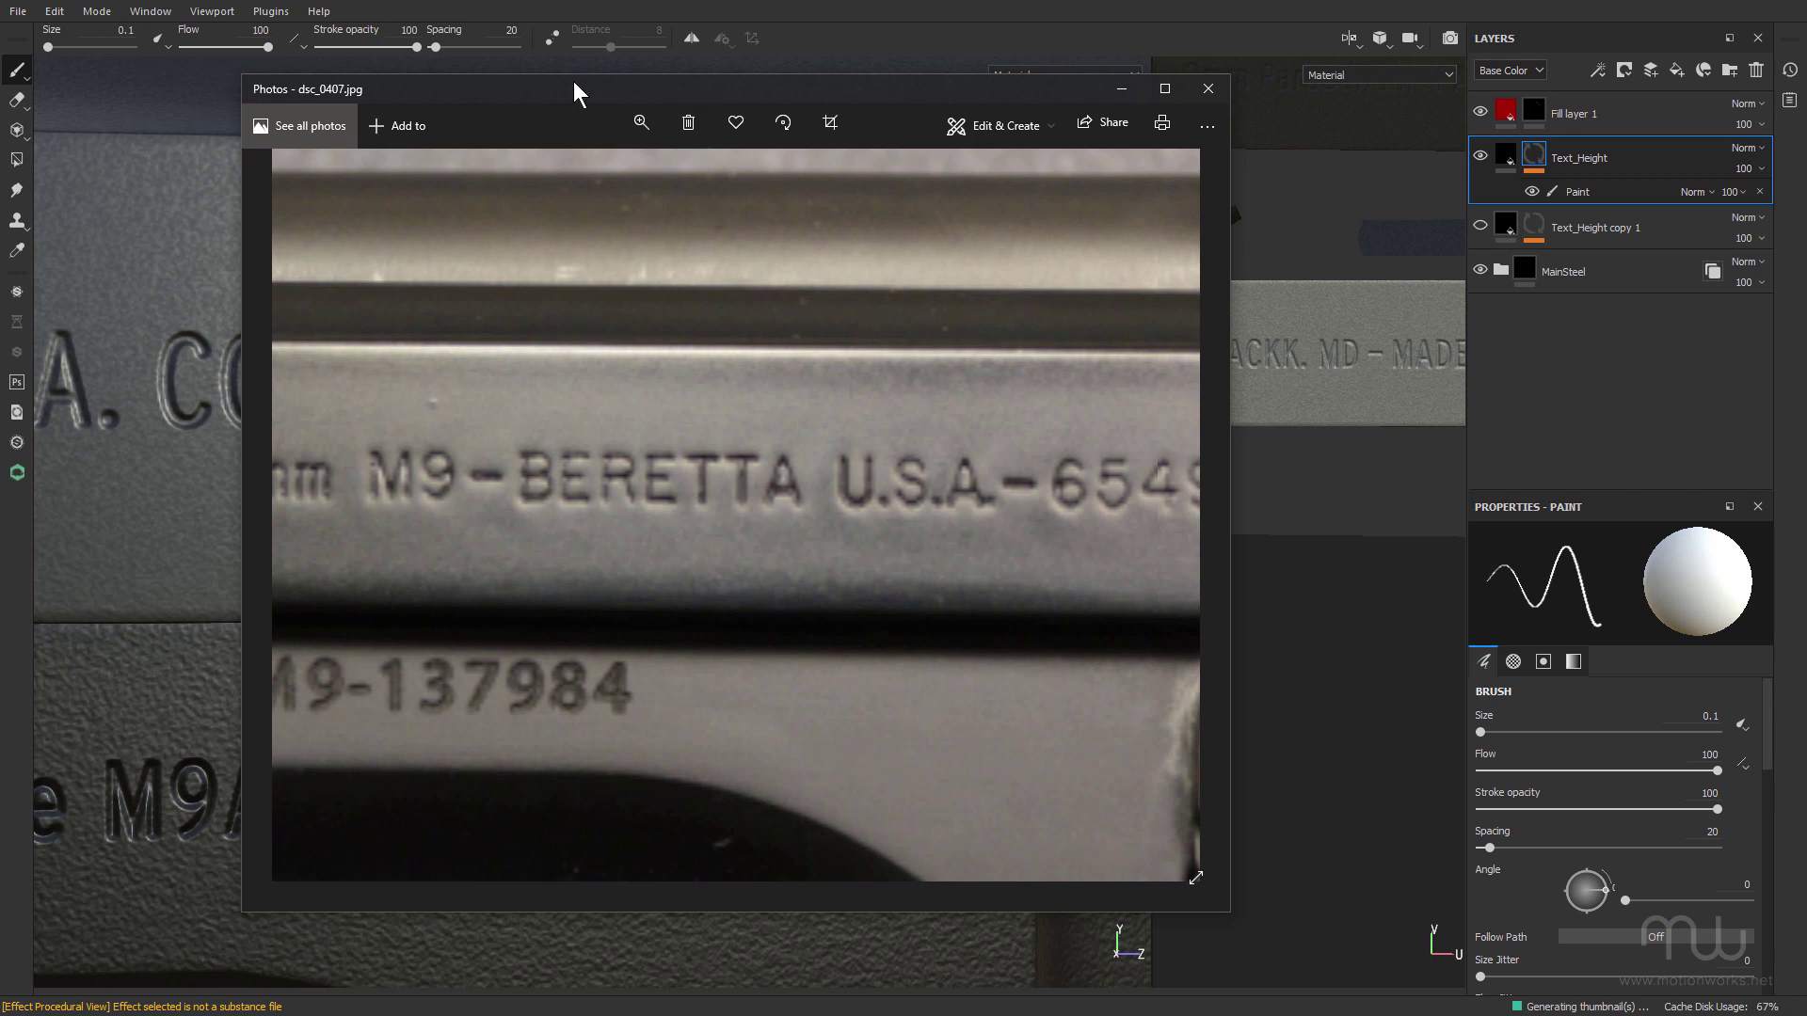
left_click_drag(575, 83, 1806, 65)
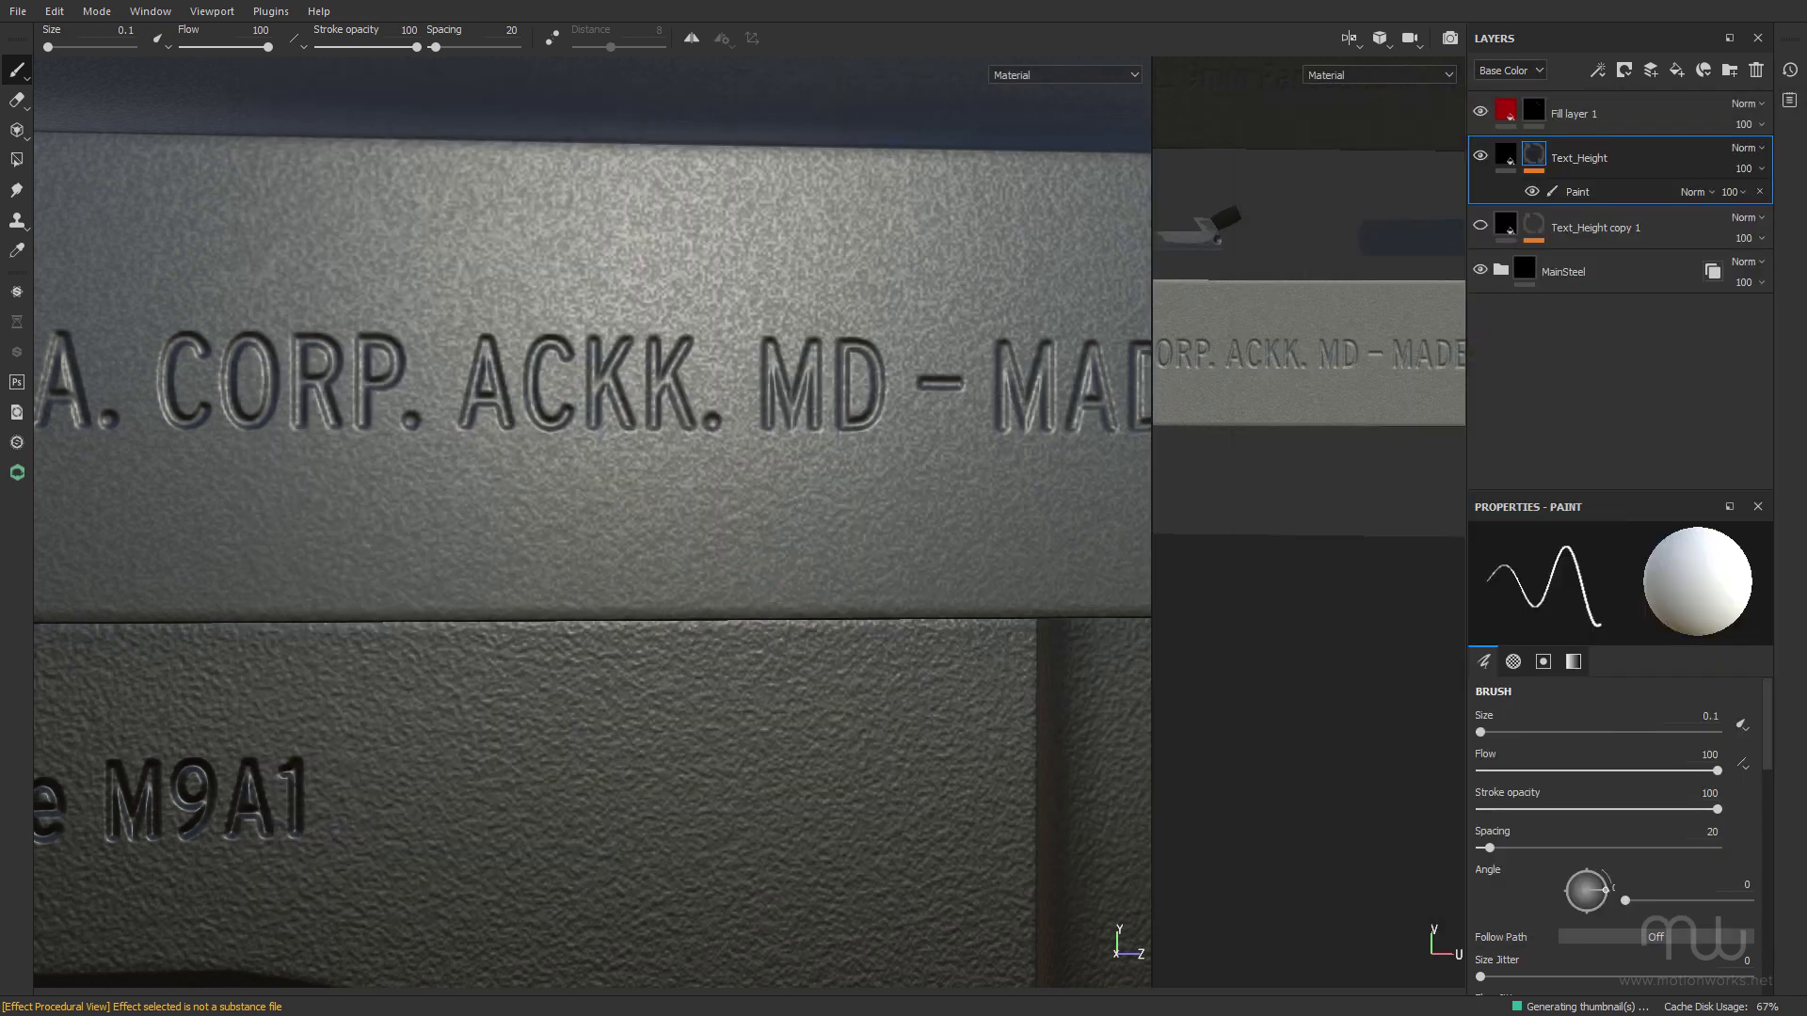
left_click_drag(622, 358, 657, 364, "alt")
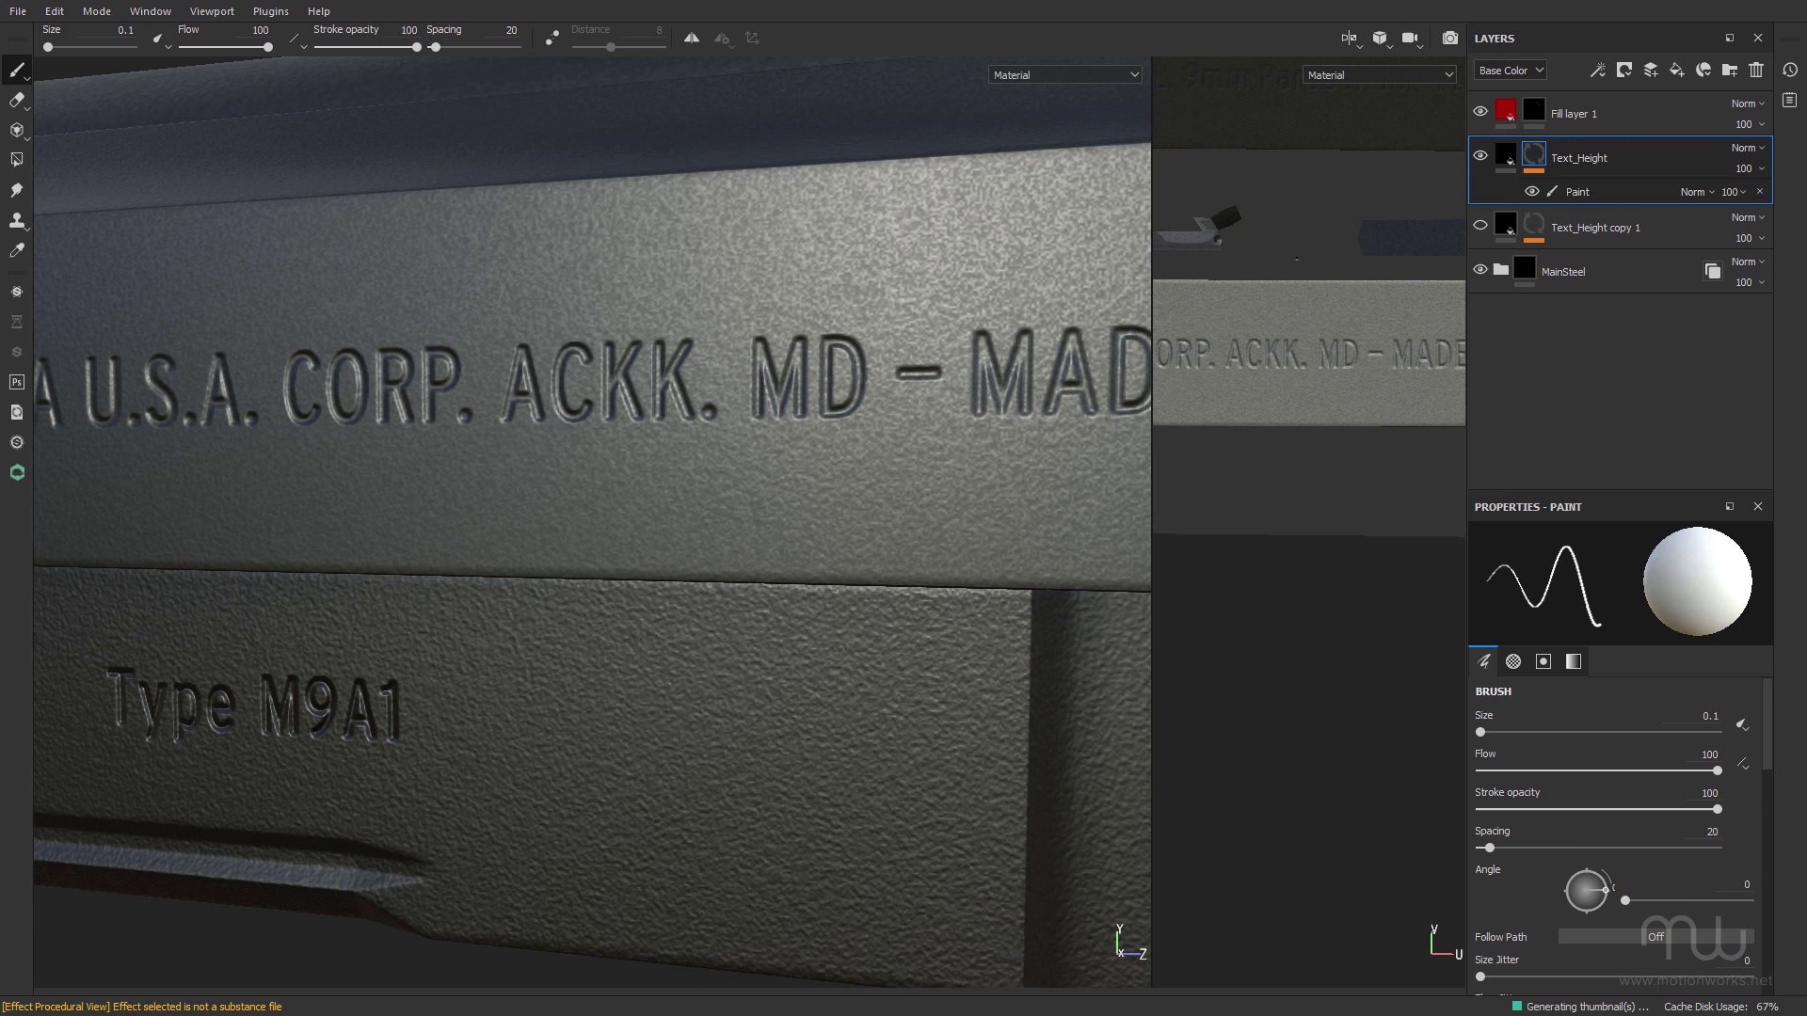
Hide the Text_Height layer and view the bare upper slide
left_click(1482, 155)
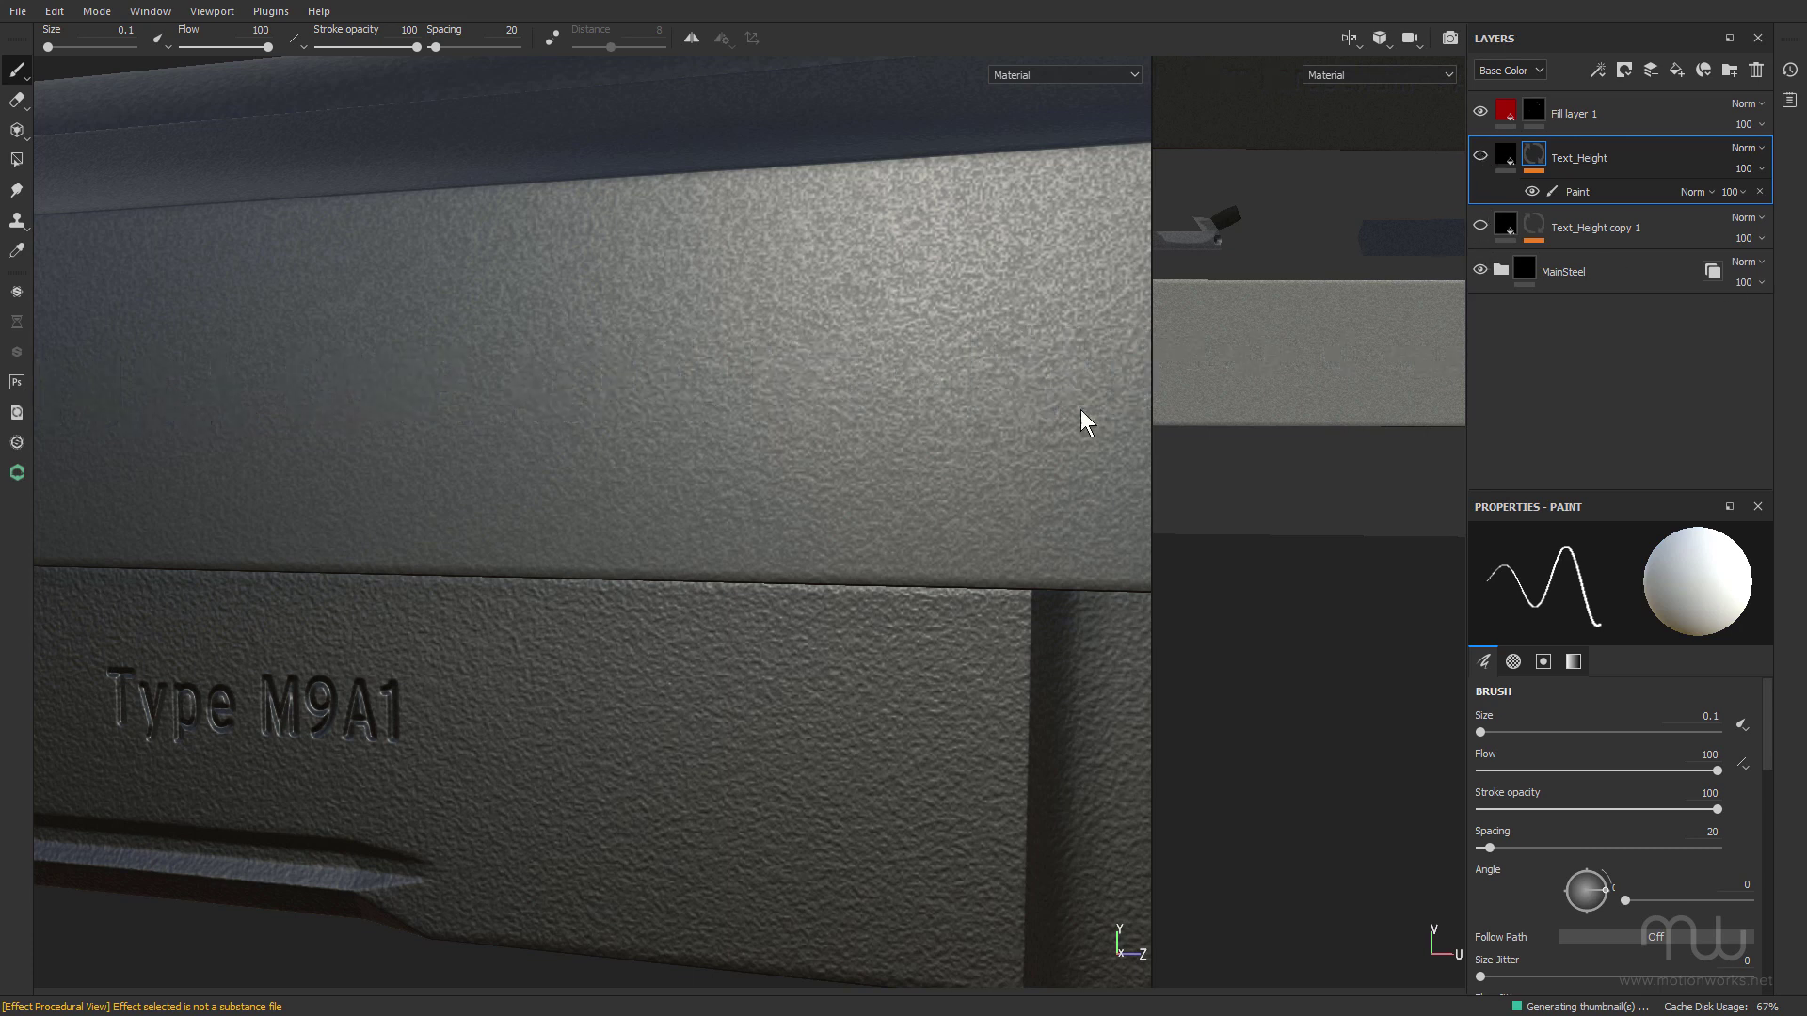
middle_click_drag(658, 391, 550, 435, "alt")
mouse_move(549, 435)
left_mouse_down("alt")
mouse_move(564, 476)
mouse_move(476, 464)
mouse_move(527, 451)
left_mouse_up("alt")
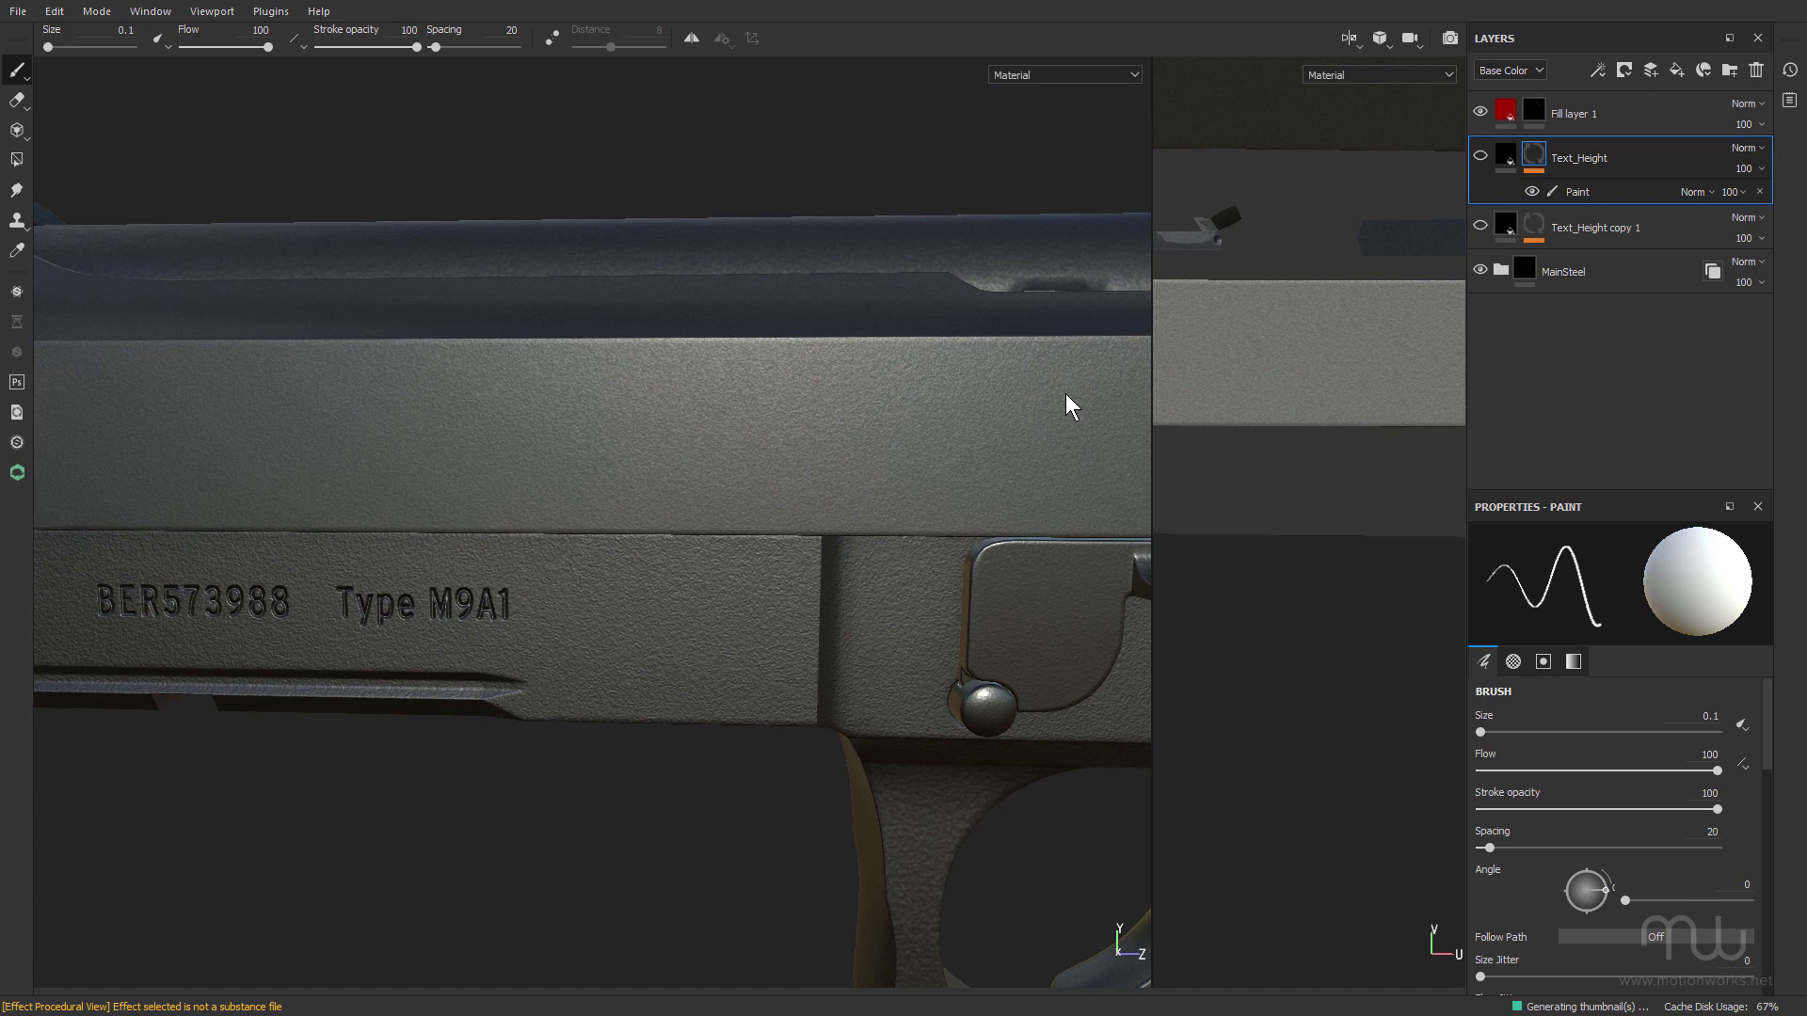
Add a fill layer using only the height channel, with Height set to -0.0691
left_click(1675, 68)
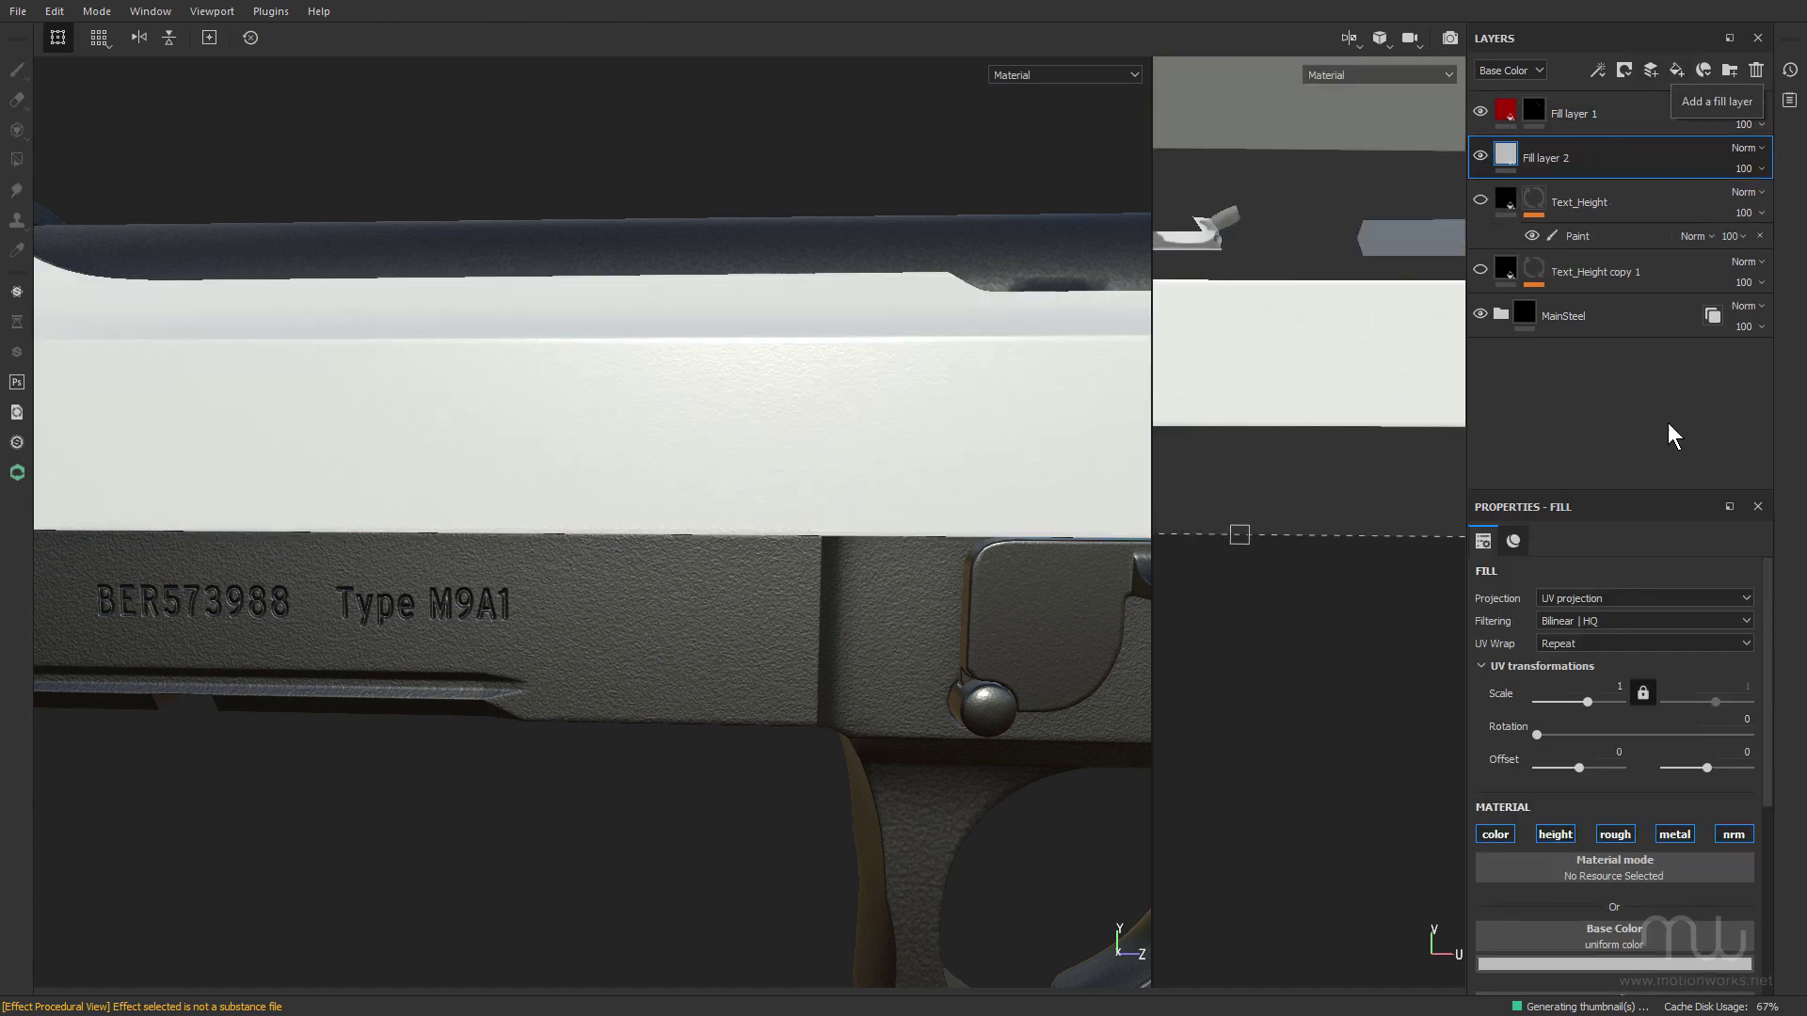
left_click(1556, 834)
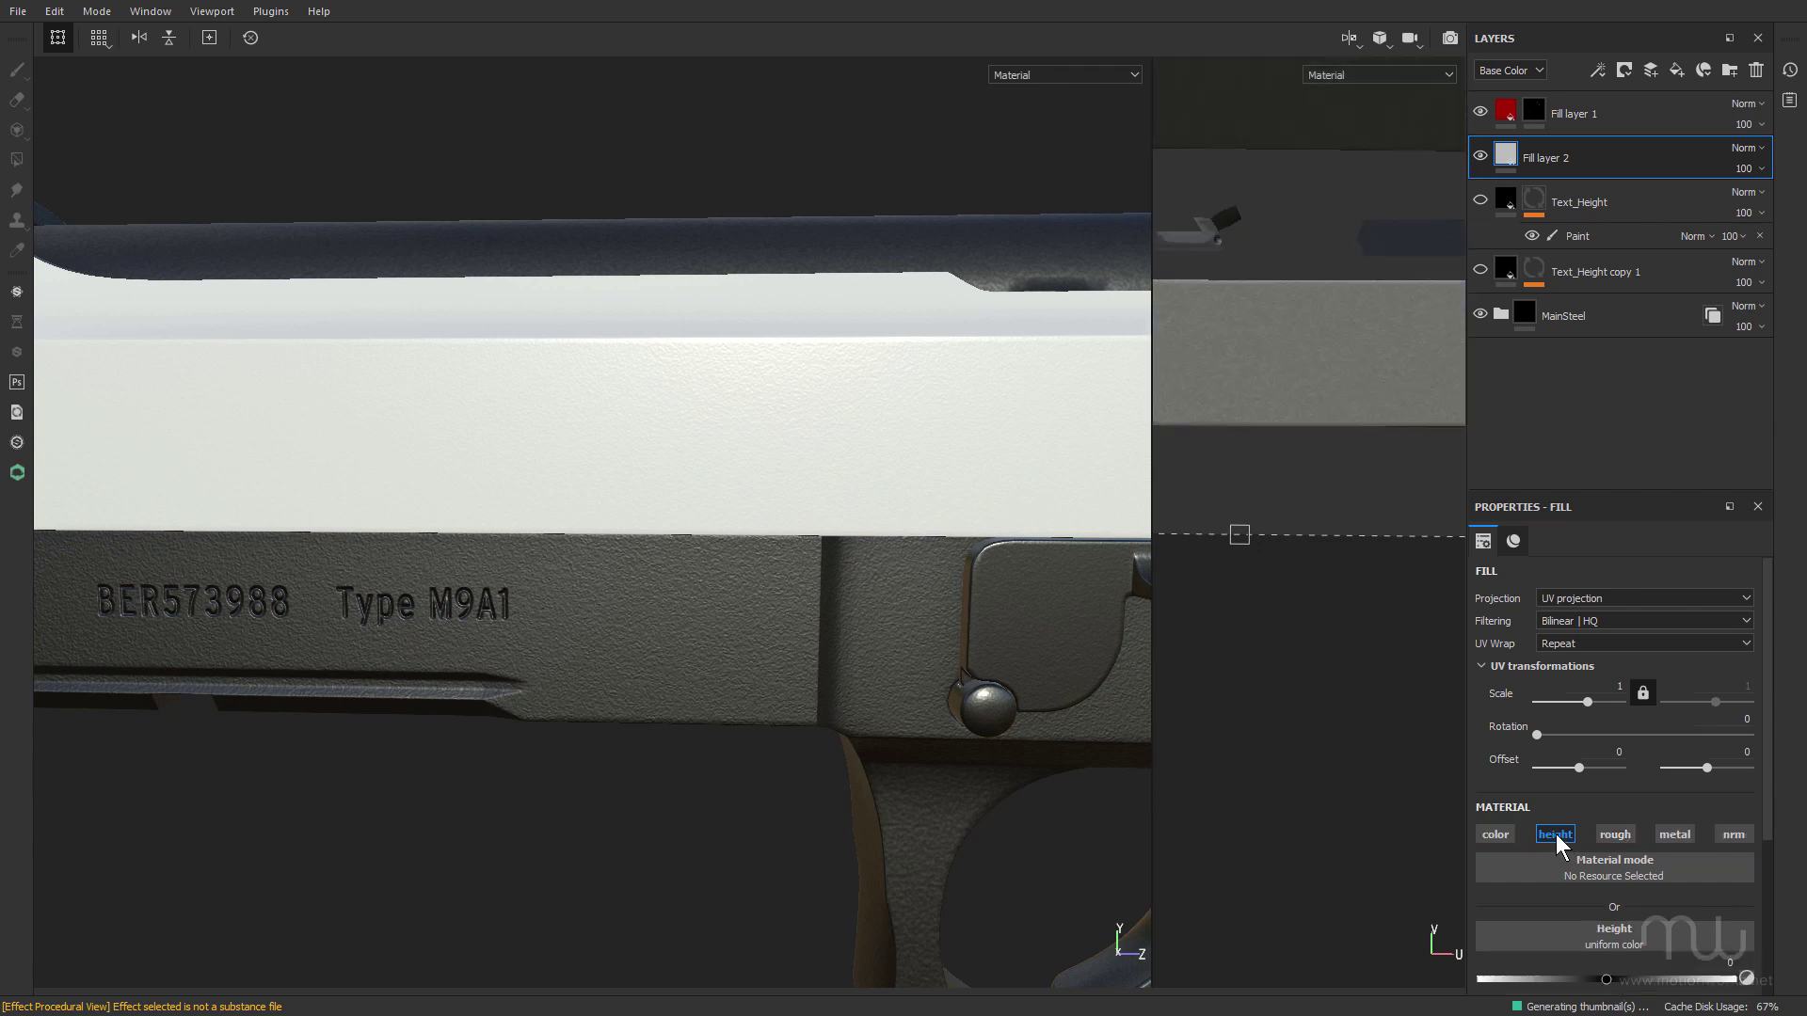
scroll(1758, 720, "down", 3)
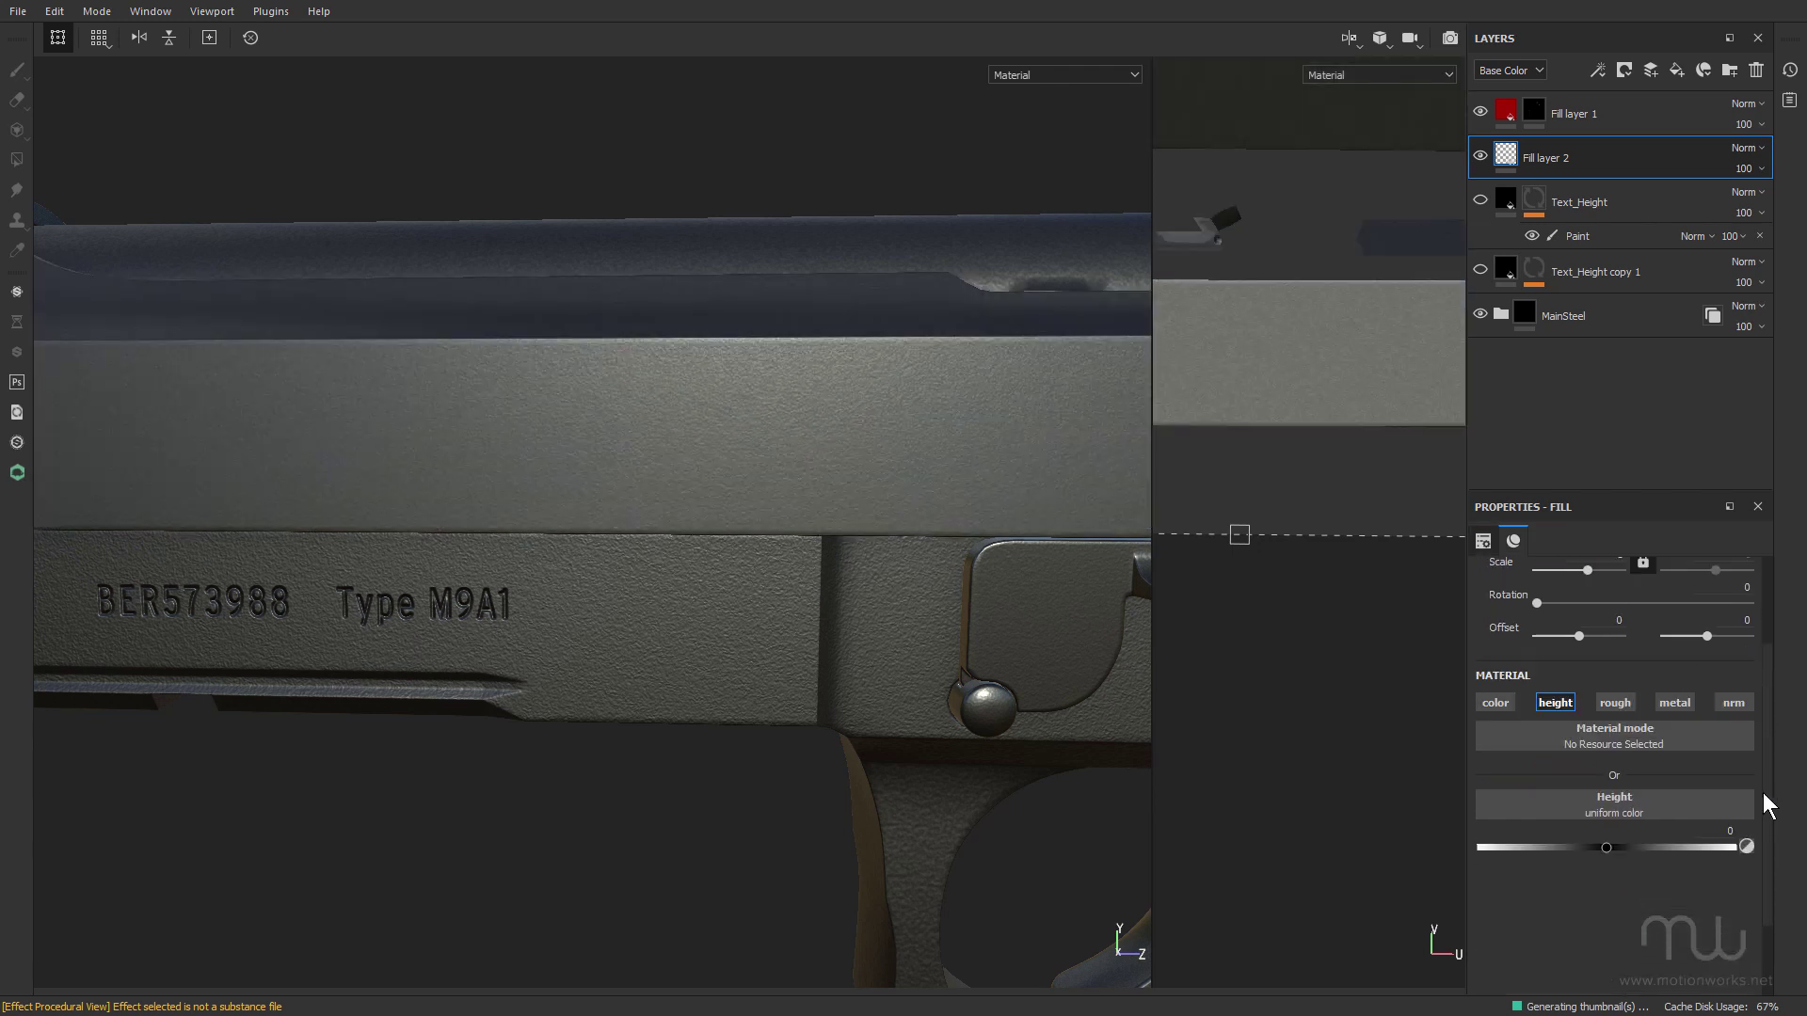
left_click(1606, 844)
left_click_drag(1606, 844, 1596, 845)
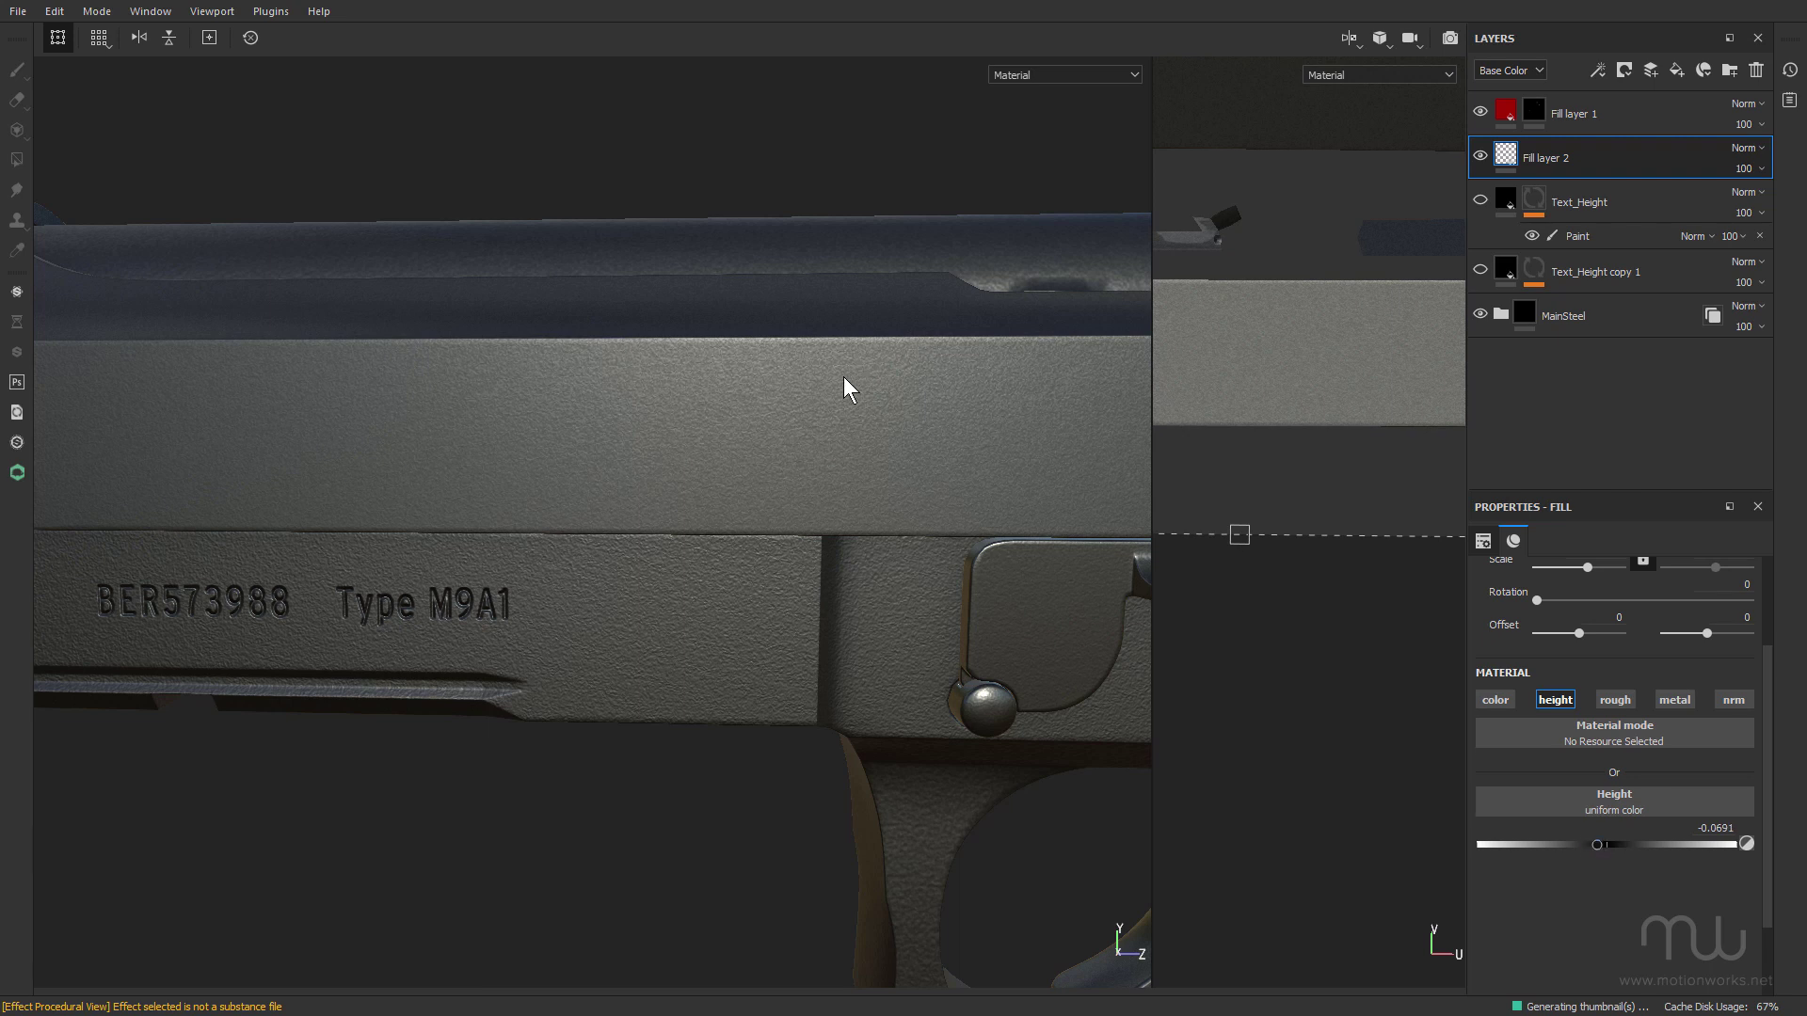
In the 2D view, give Fill layer 2 a mask with a Paint effect
key("F3")
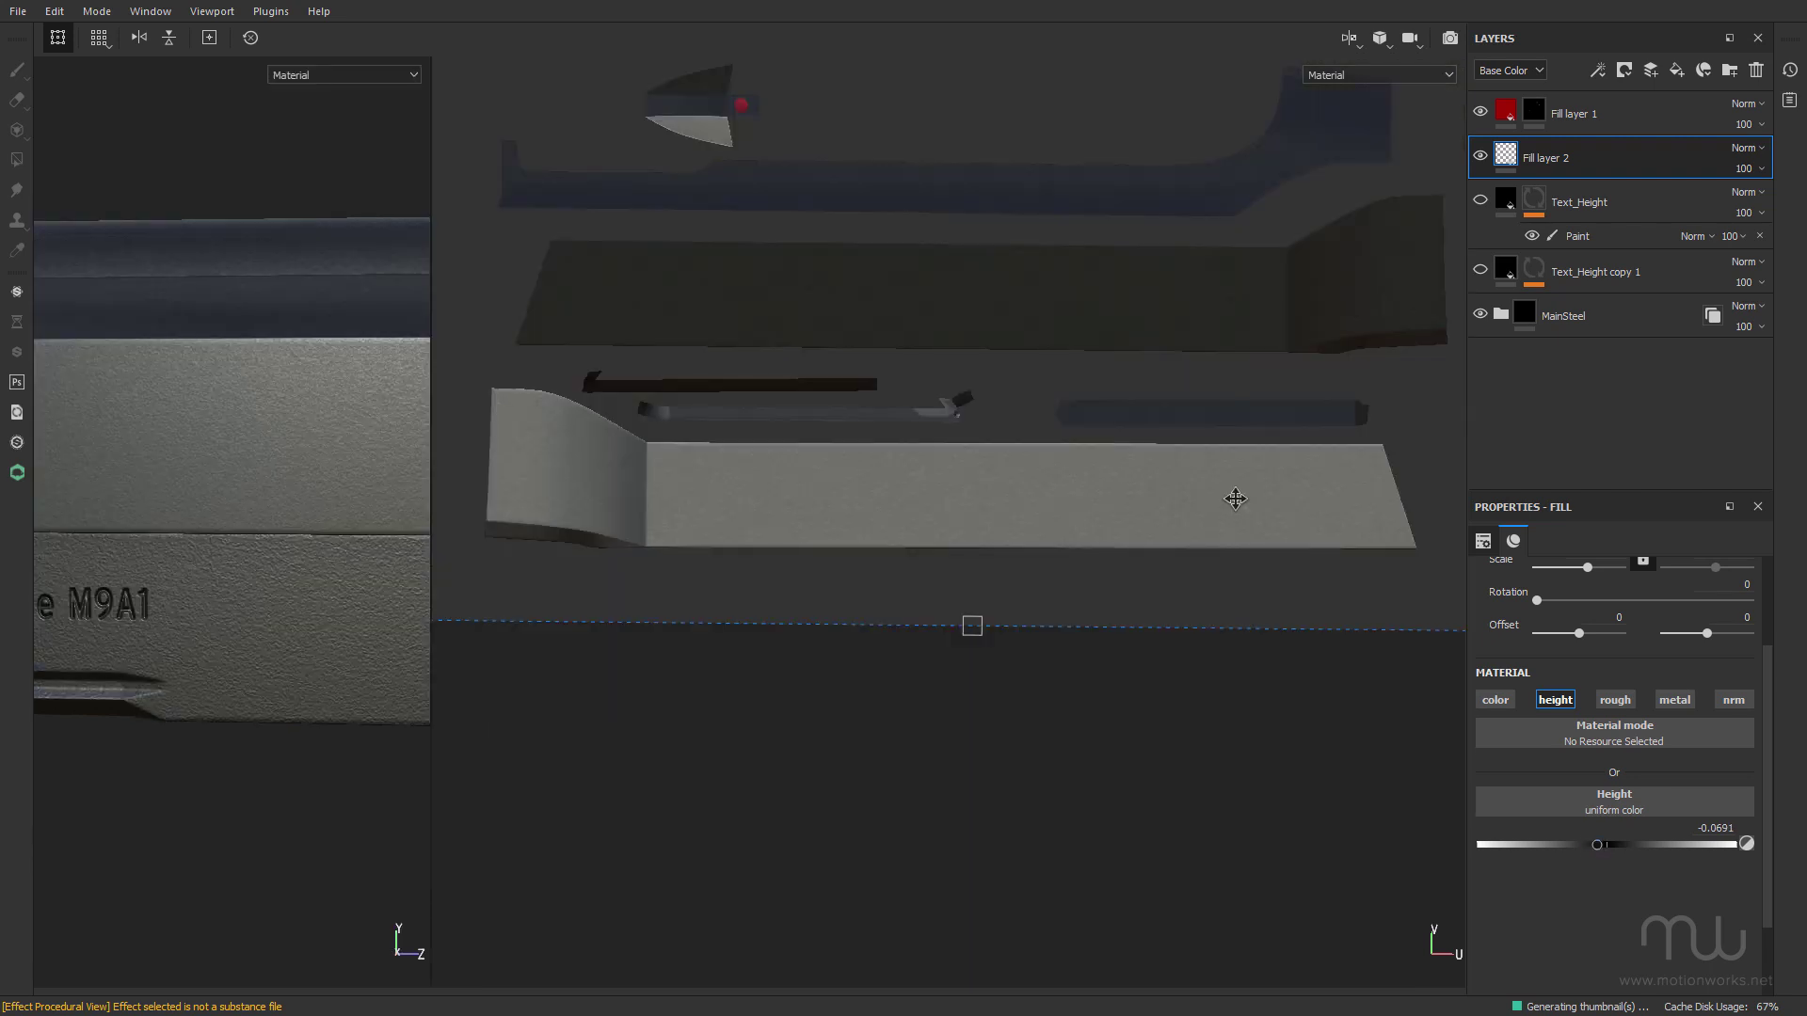
right_click(1506, 154)
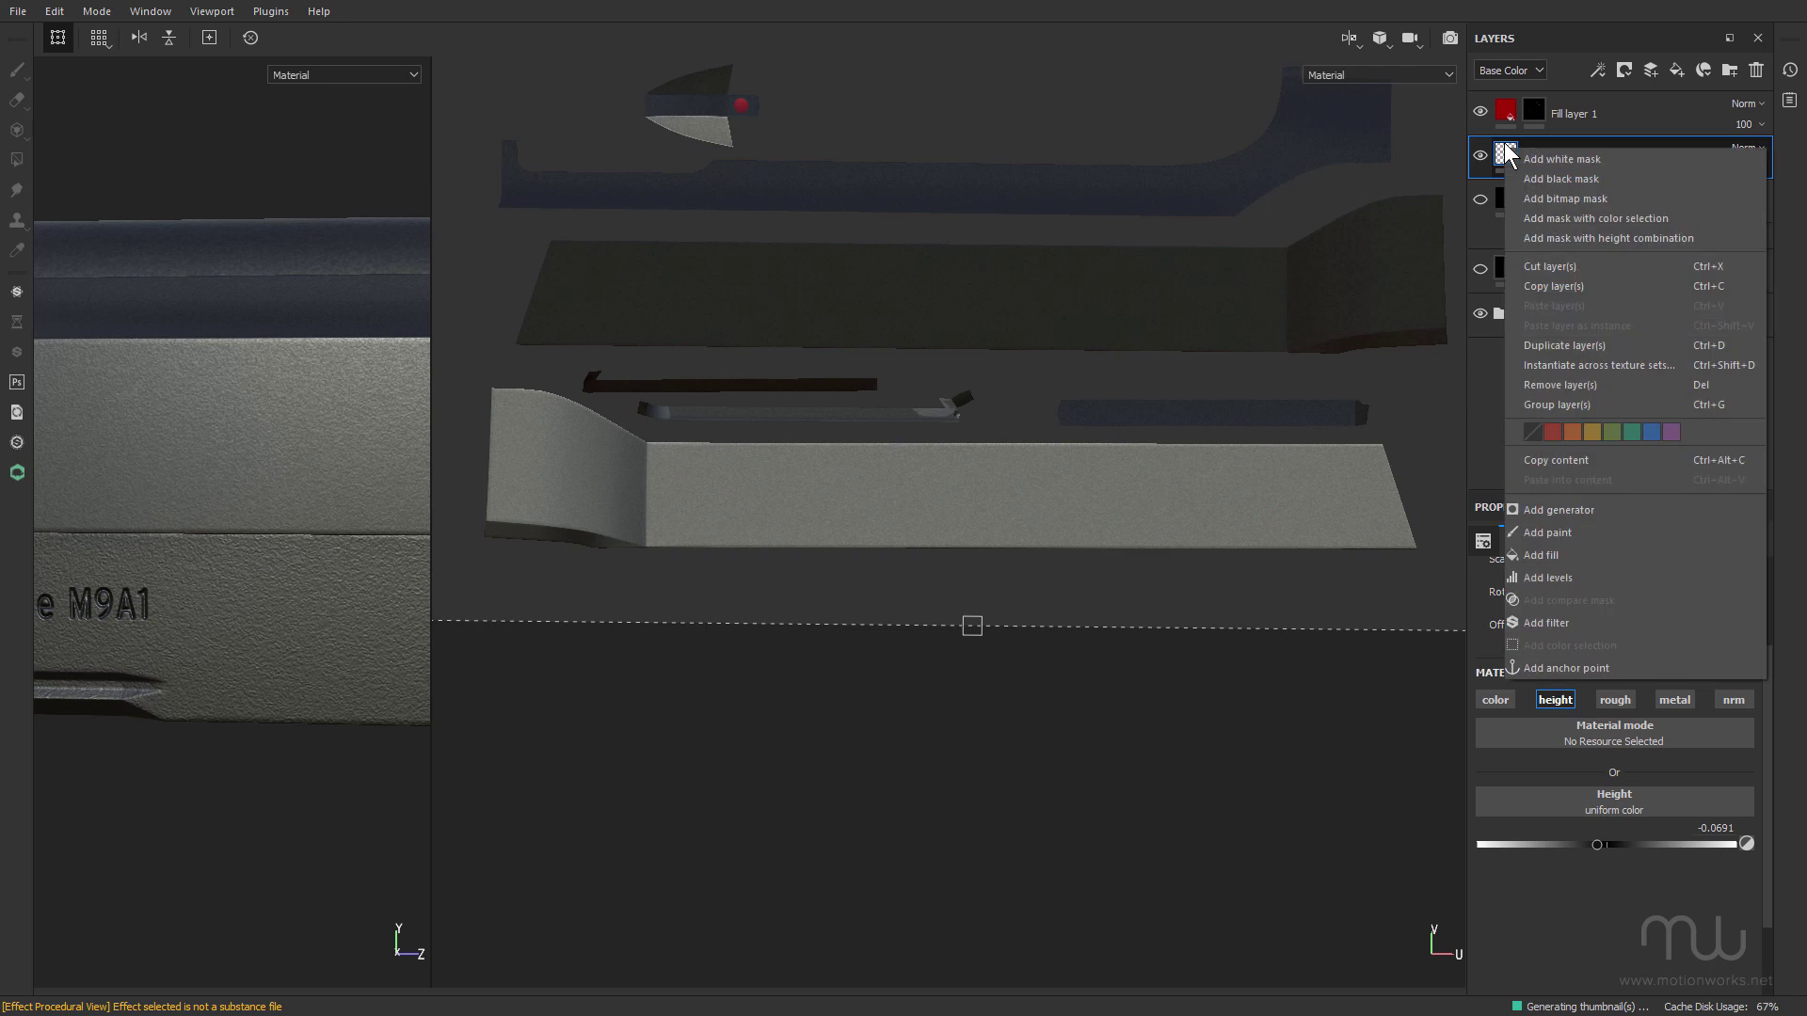
left_click(1549, 160)
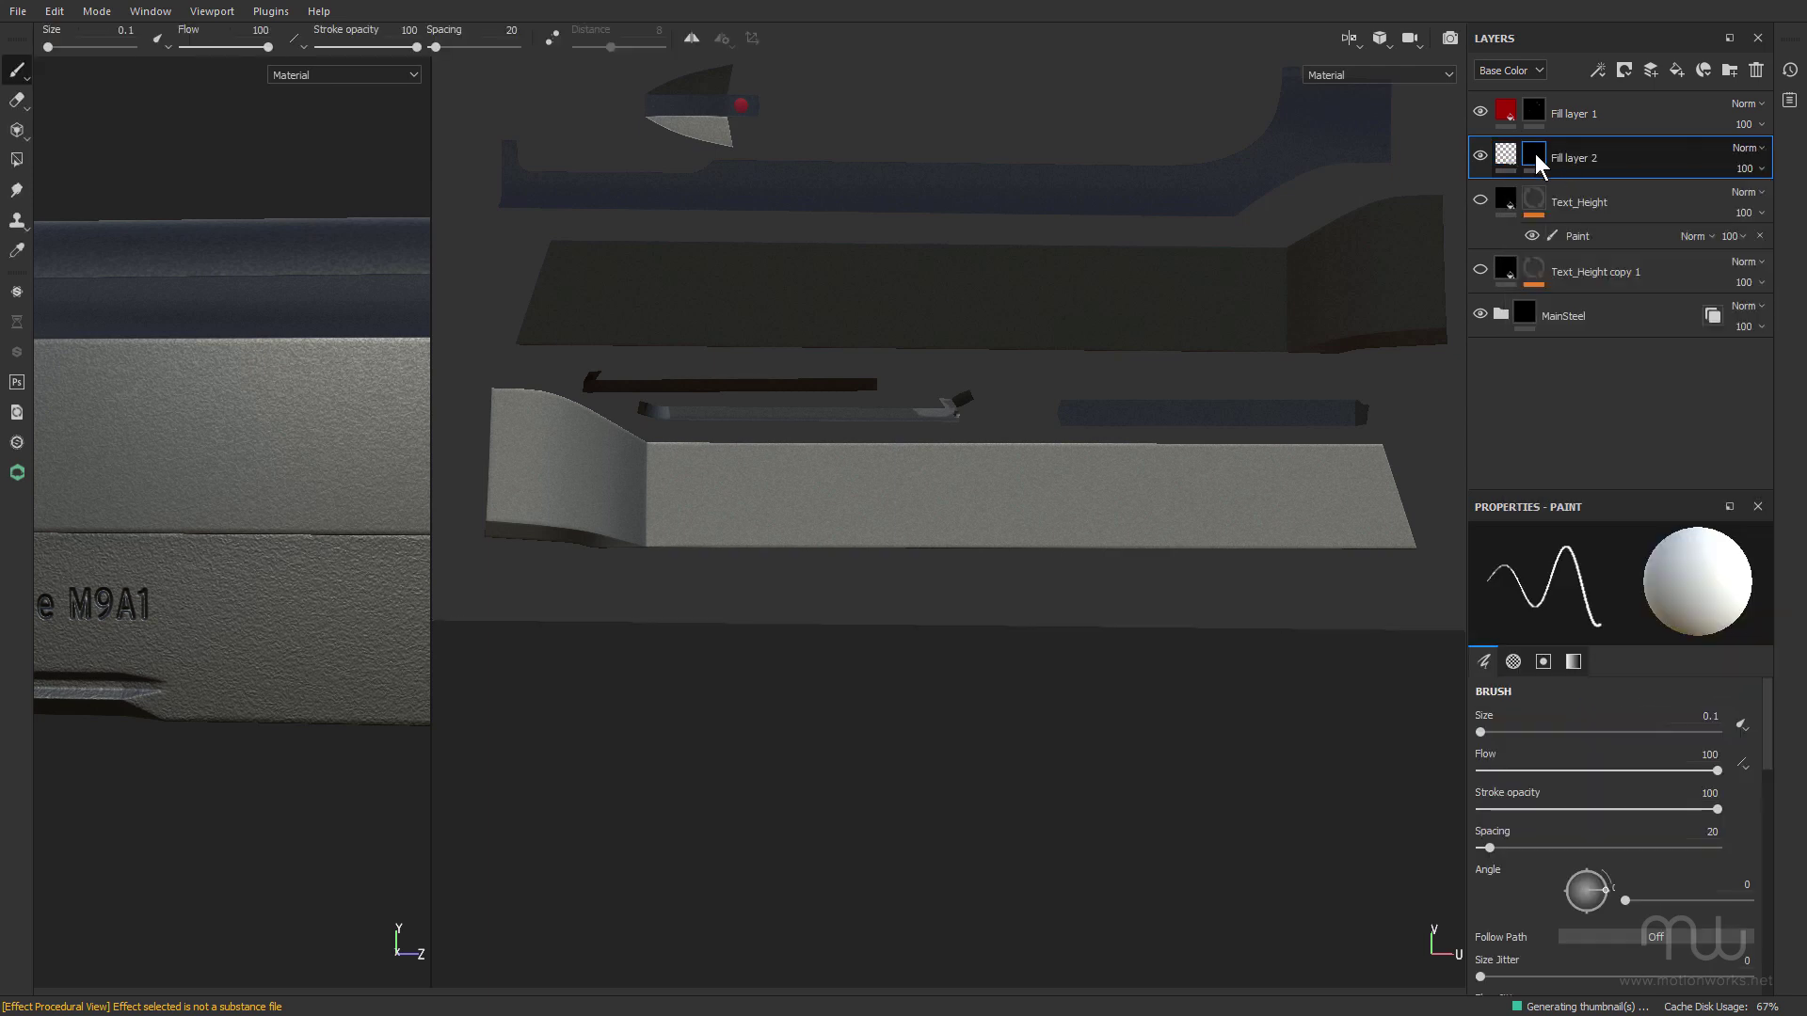
right_click(1534, 154)
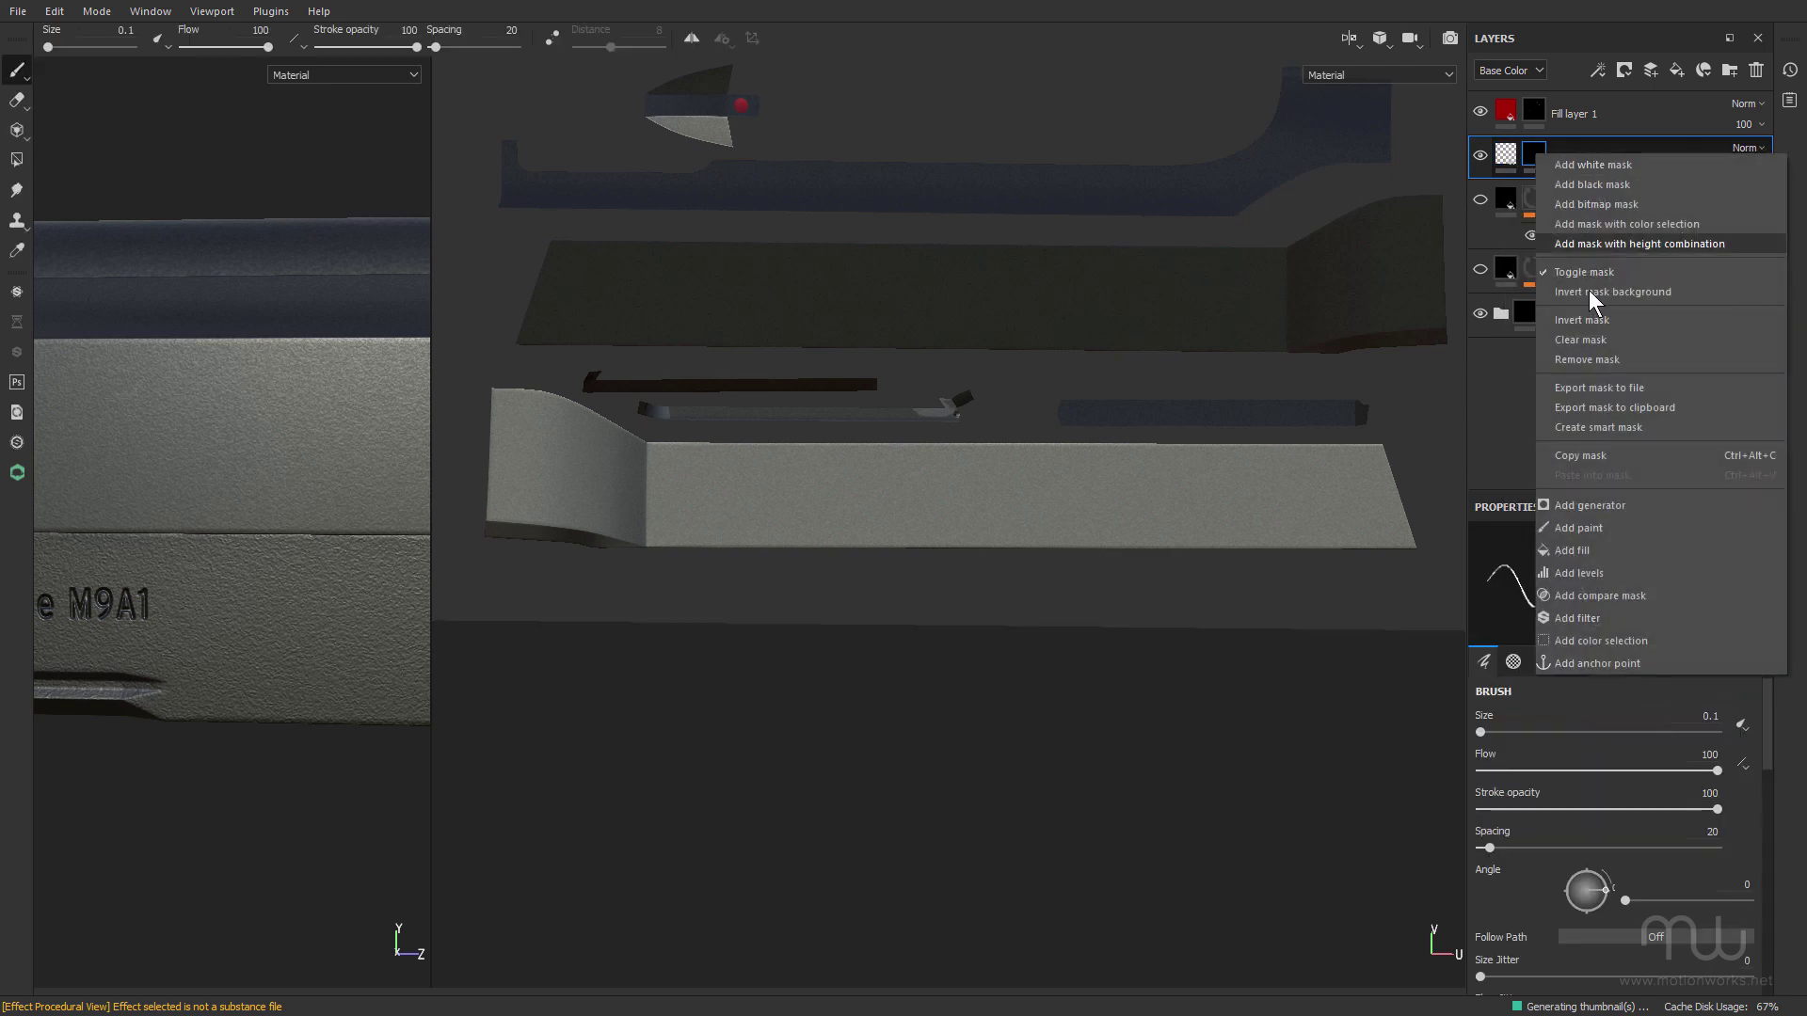
left_click(1587, 528)
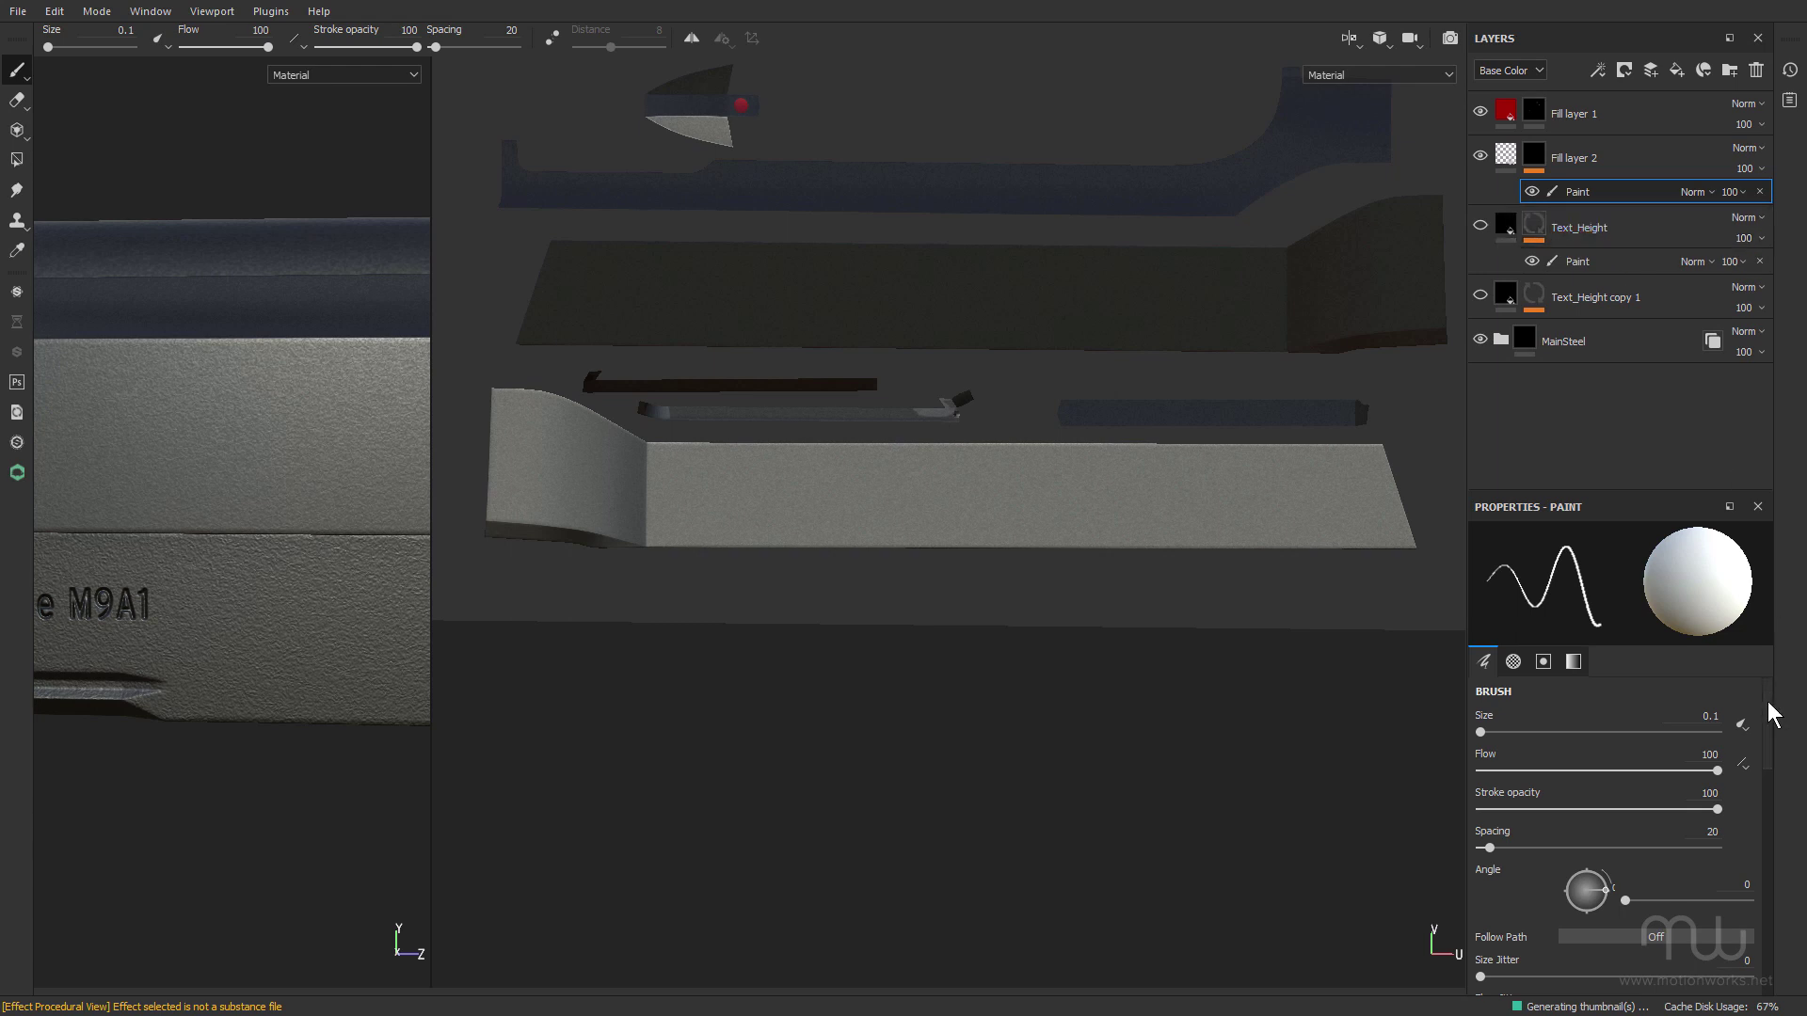
Line up the slide's upper face under the Beretta_Info stencil
mouse_move(1769, 704)
left_mouse_down()
mouse_move(1760, 874)
mouse_move(1632, 849)
mouse_move(1612, 806)
left_mouse_up()
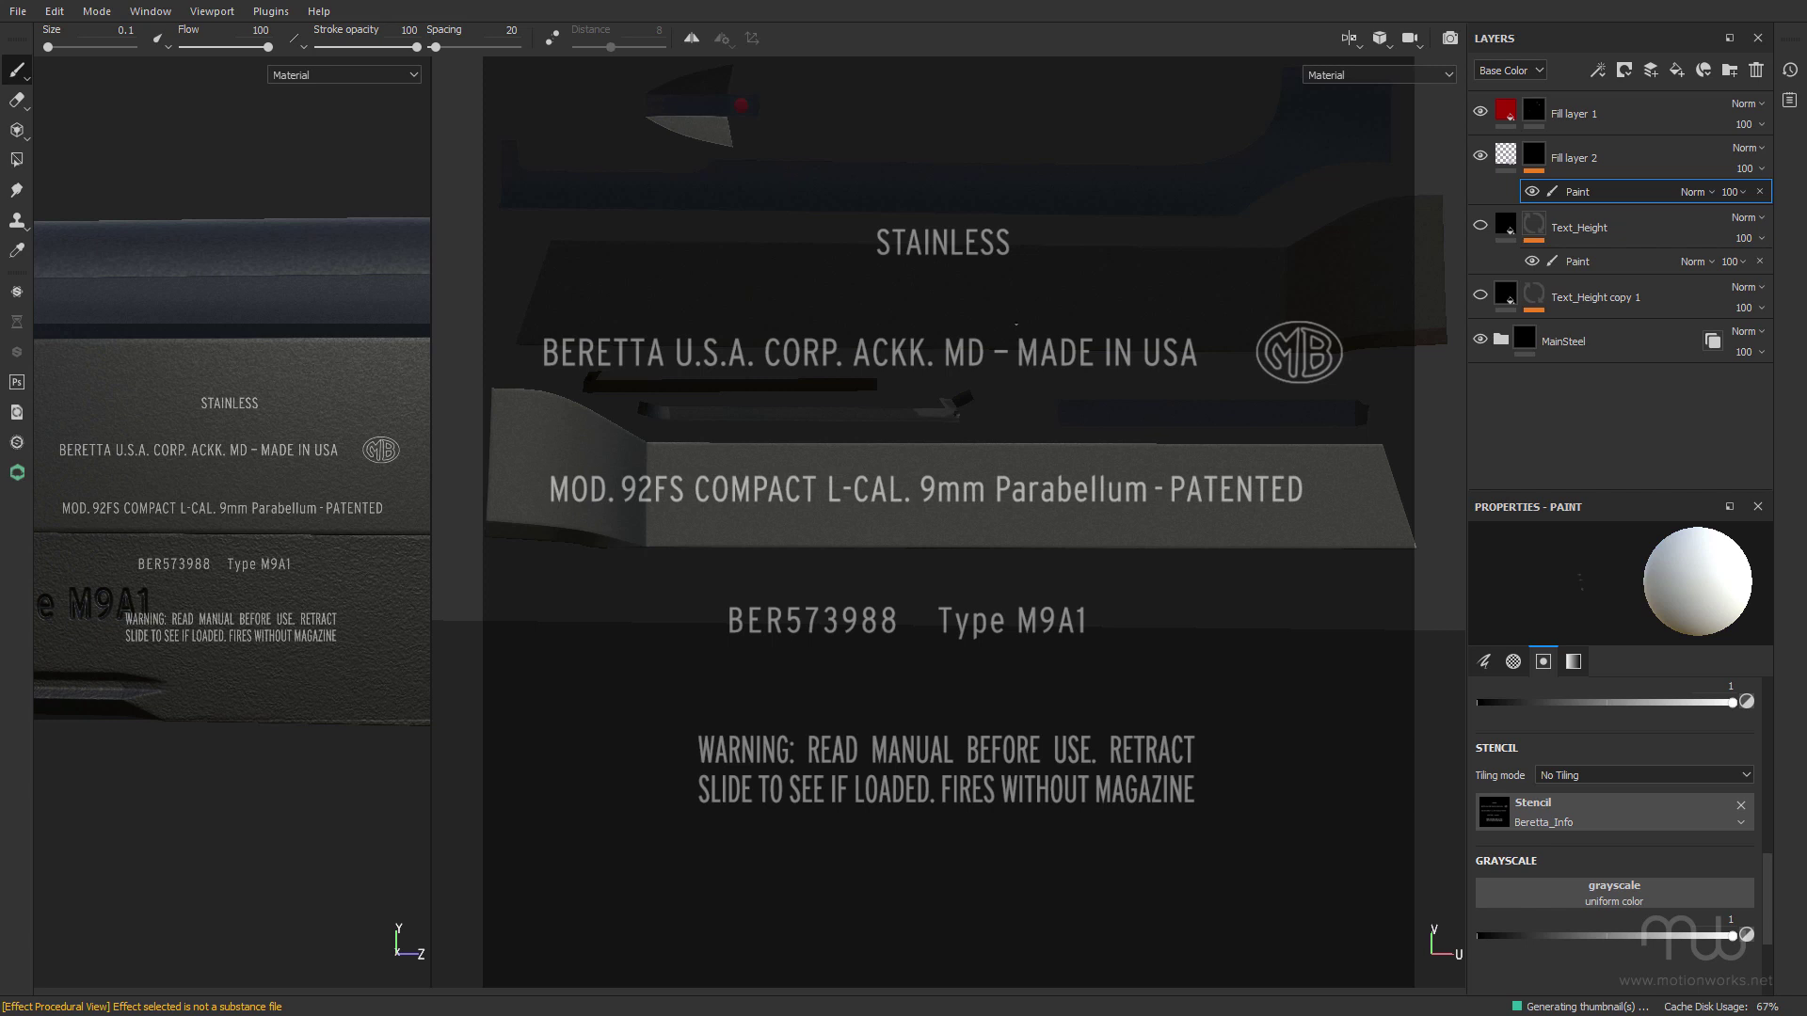
left_click_drag(955, 400, 910, 380, "alt")
middle_click_drag(1105, 382, 1082, 246, "alt")
right_click_drag(1082, 247, 1227, 206, "alt")
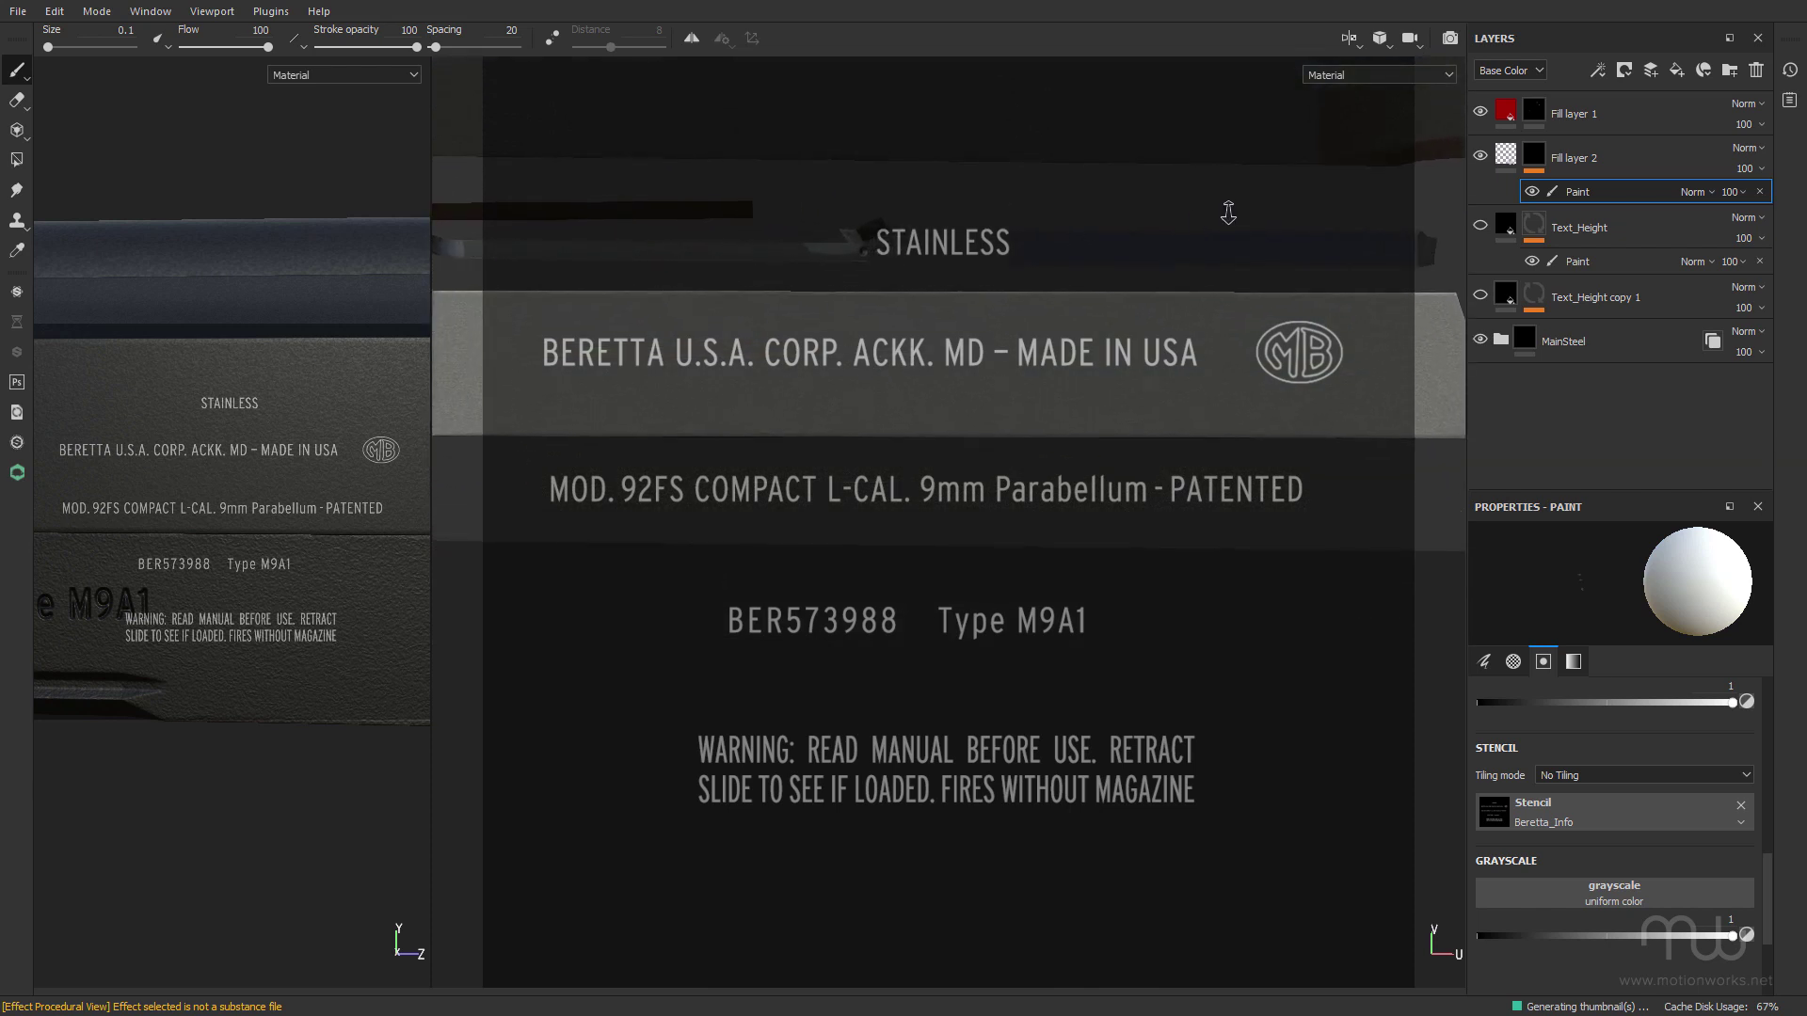
middle_click_drag(1214, 194, 1209, 206, "alt")
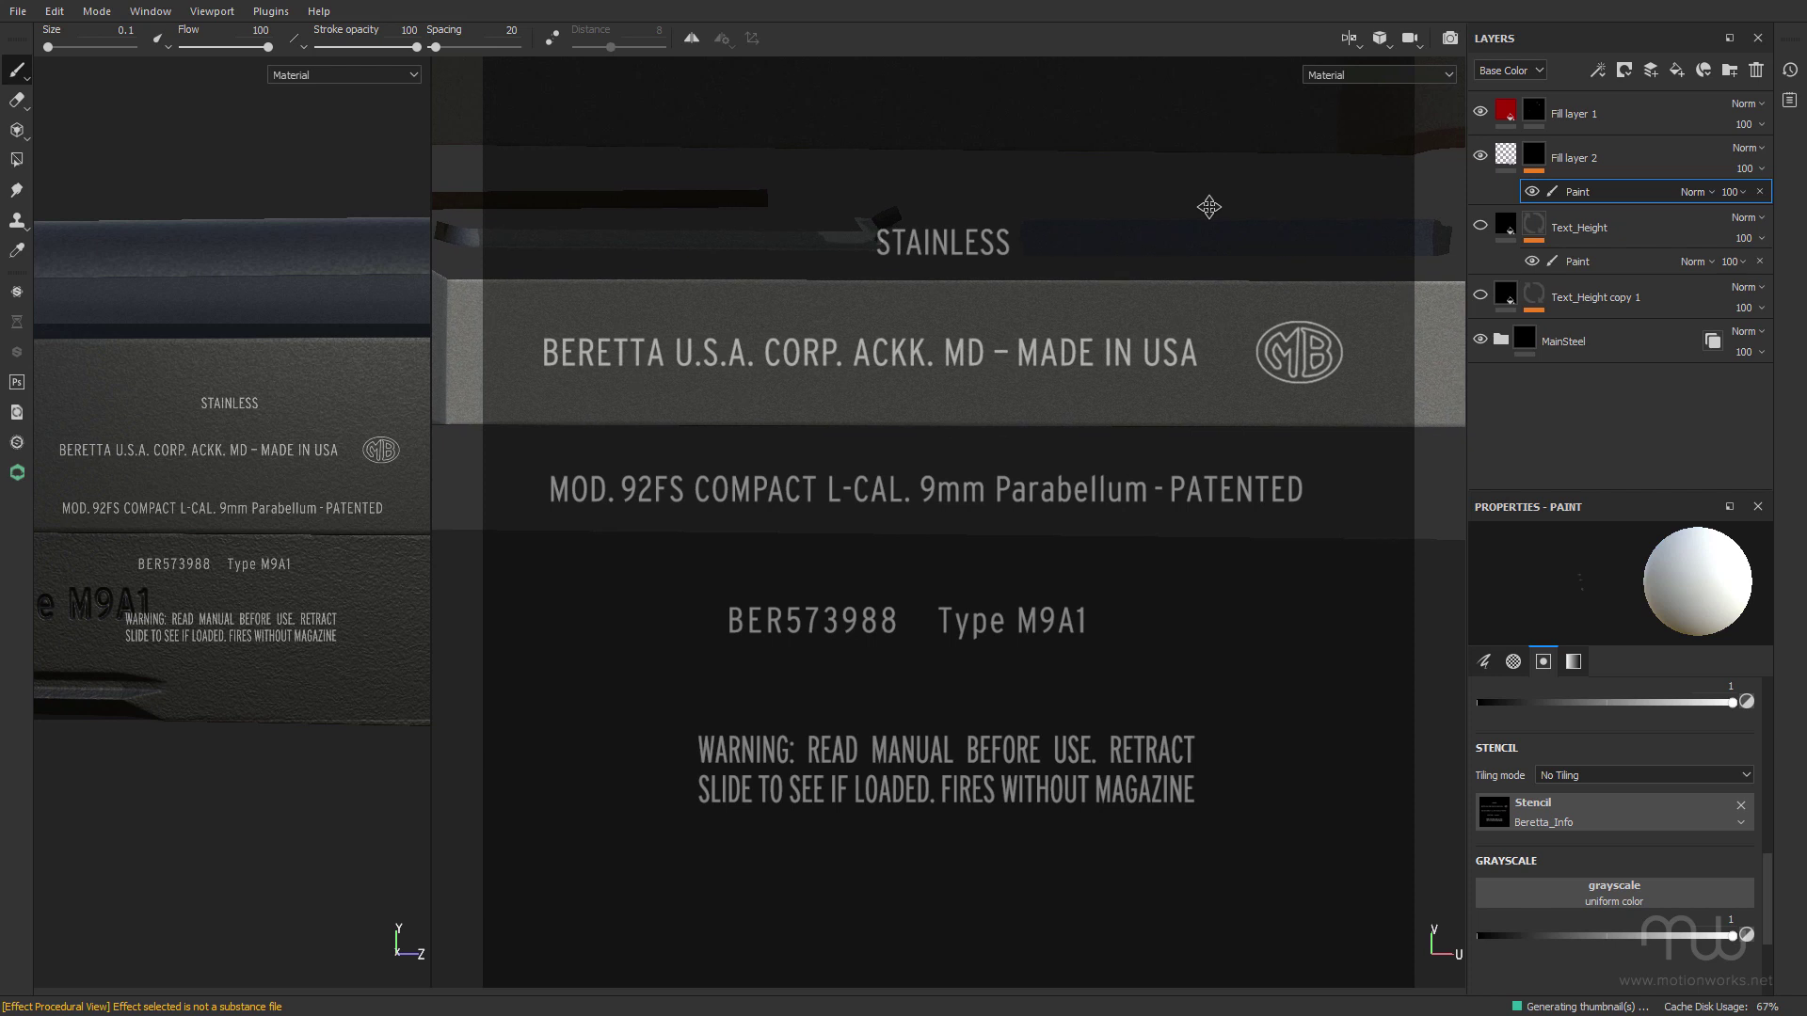
Paint the BERETTA line and MB logo through the stencil at brush size 8.7, then clear the stencil
right_click_drag(1095, 376, 1158, 377, "ctrl")
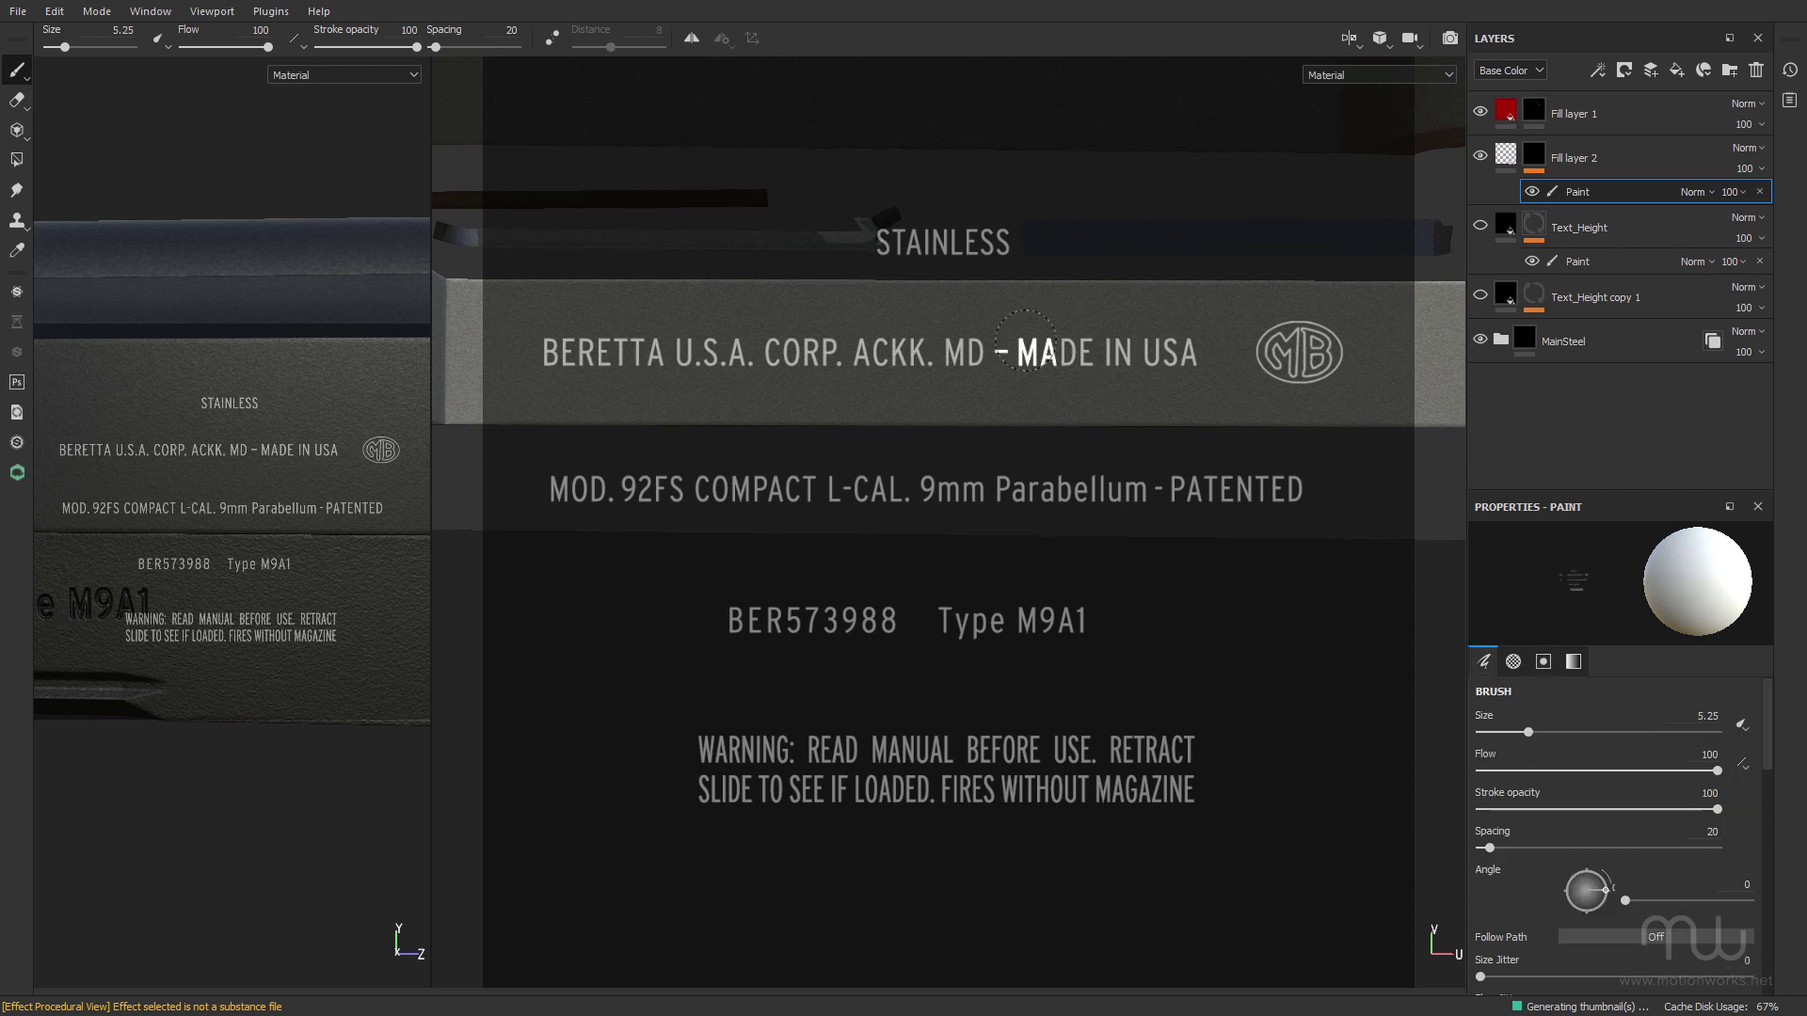
left_click_drag(1528, 732, 1543, 730)
mouse_move(800, 353)
left_mouse_down()
mouse_move(551, 353)
mouse_move(1325, 339)
mouse_move(1298, 367)
left_mouse_up()
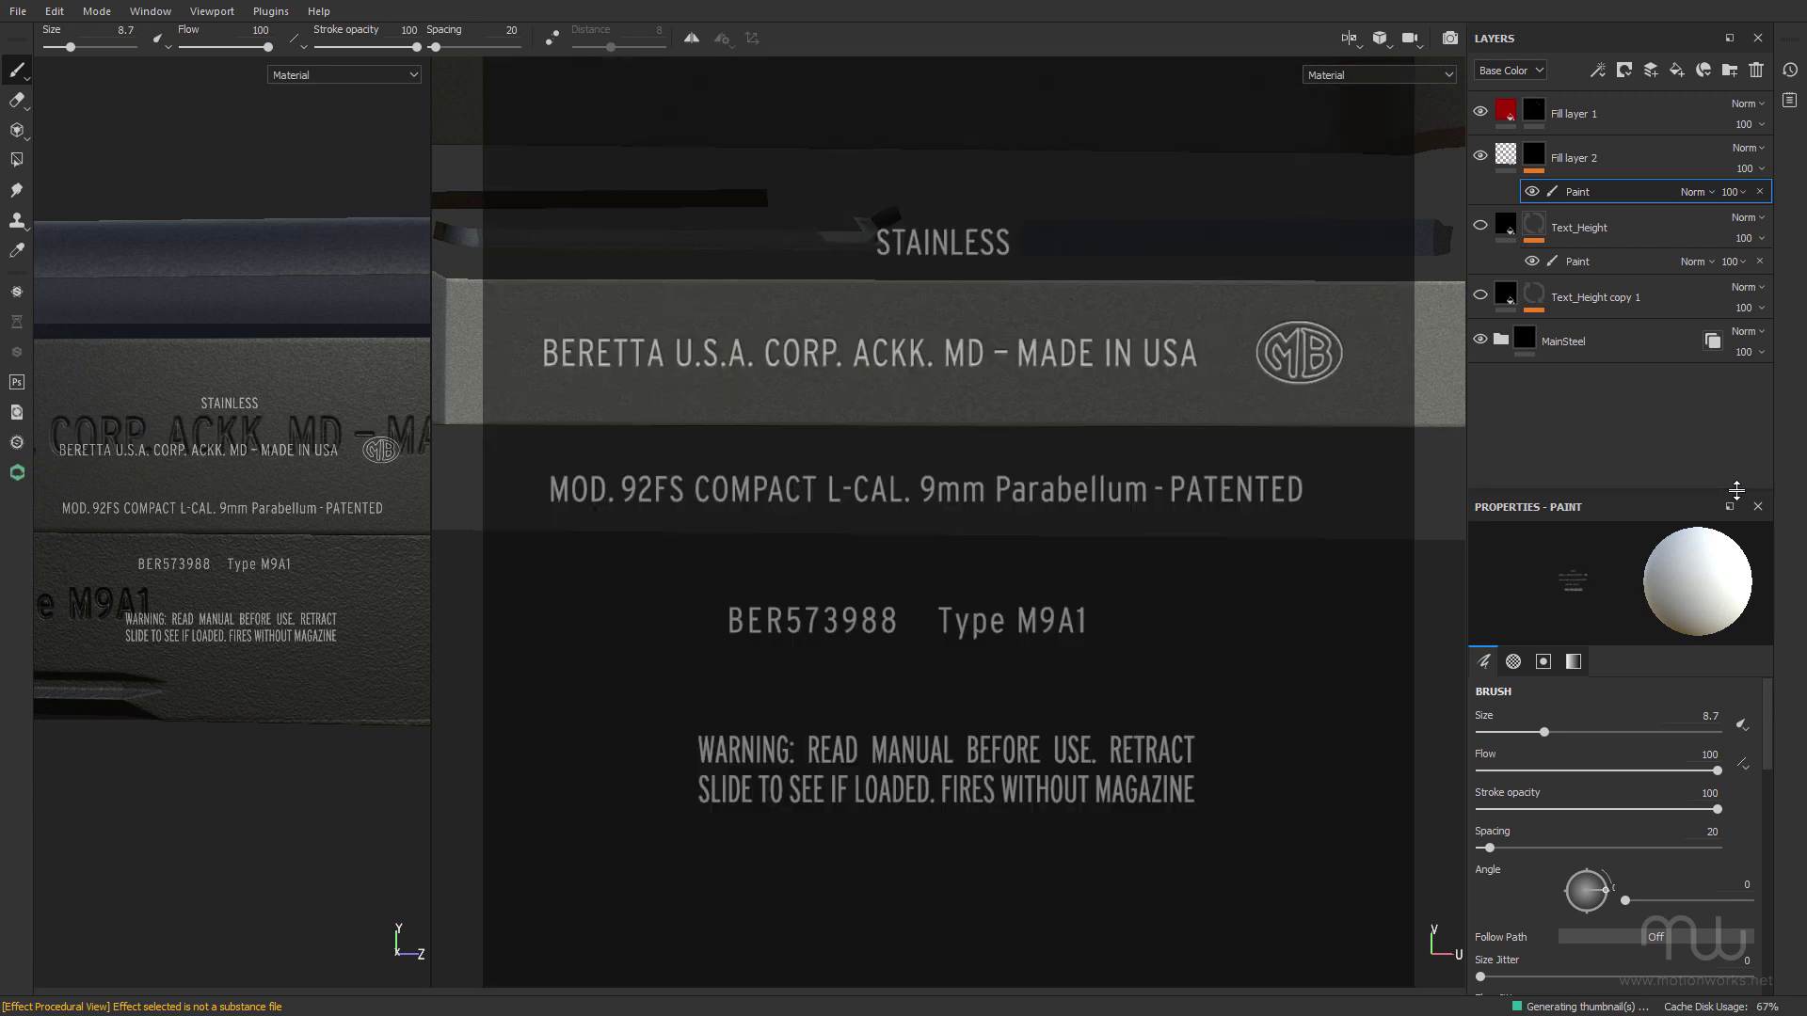
left_click_drag(1762, 708, 1770, 849)
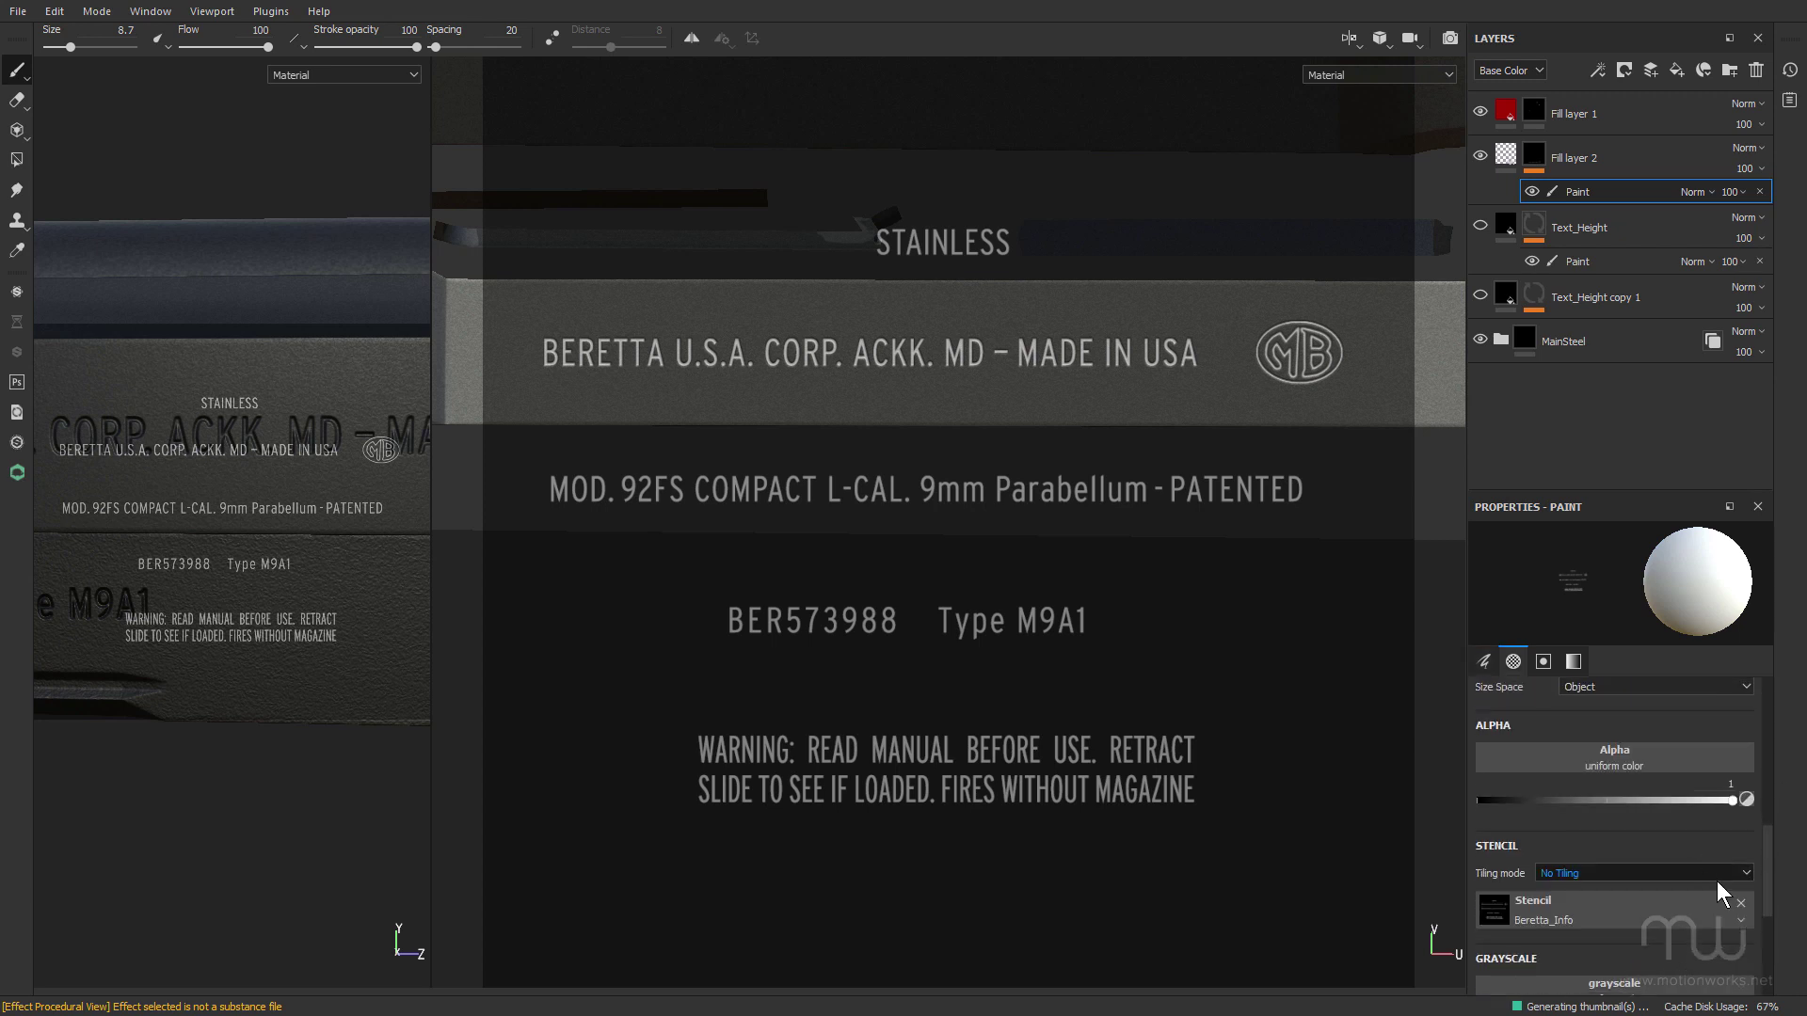
left_click(1743, 904)
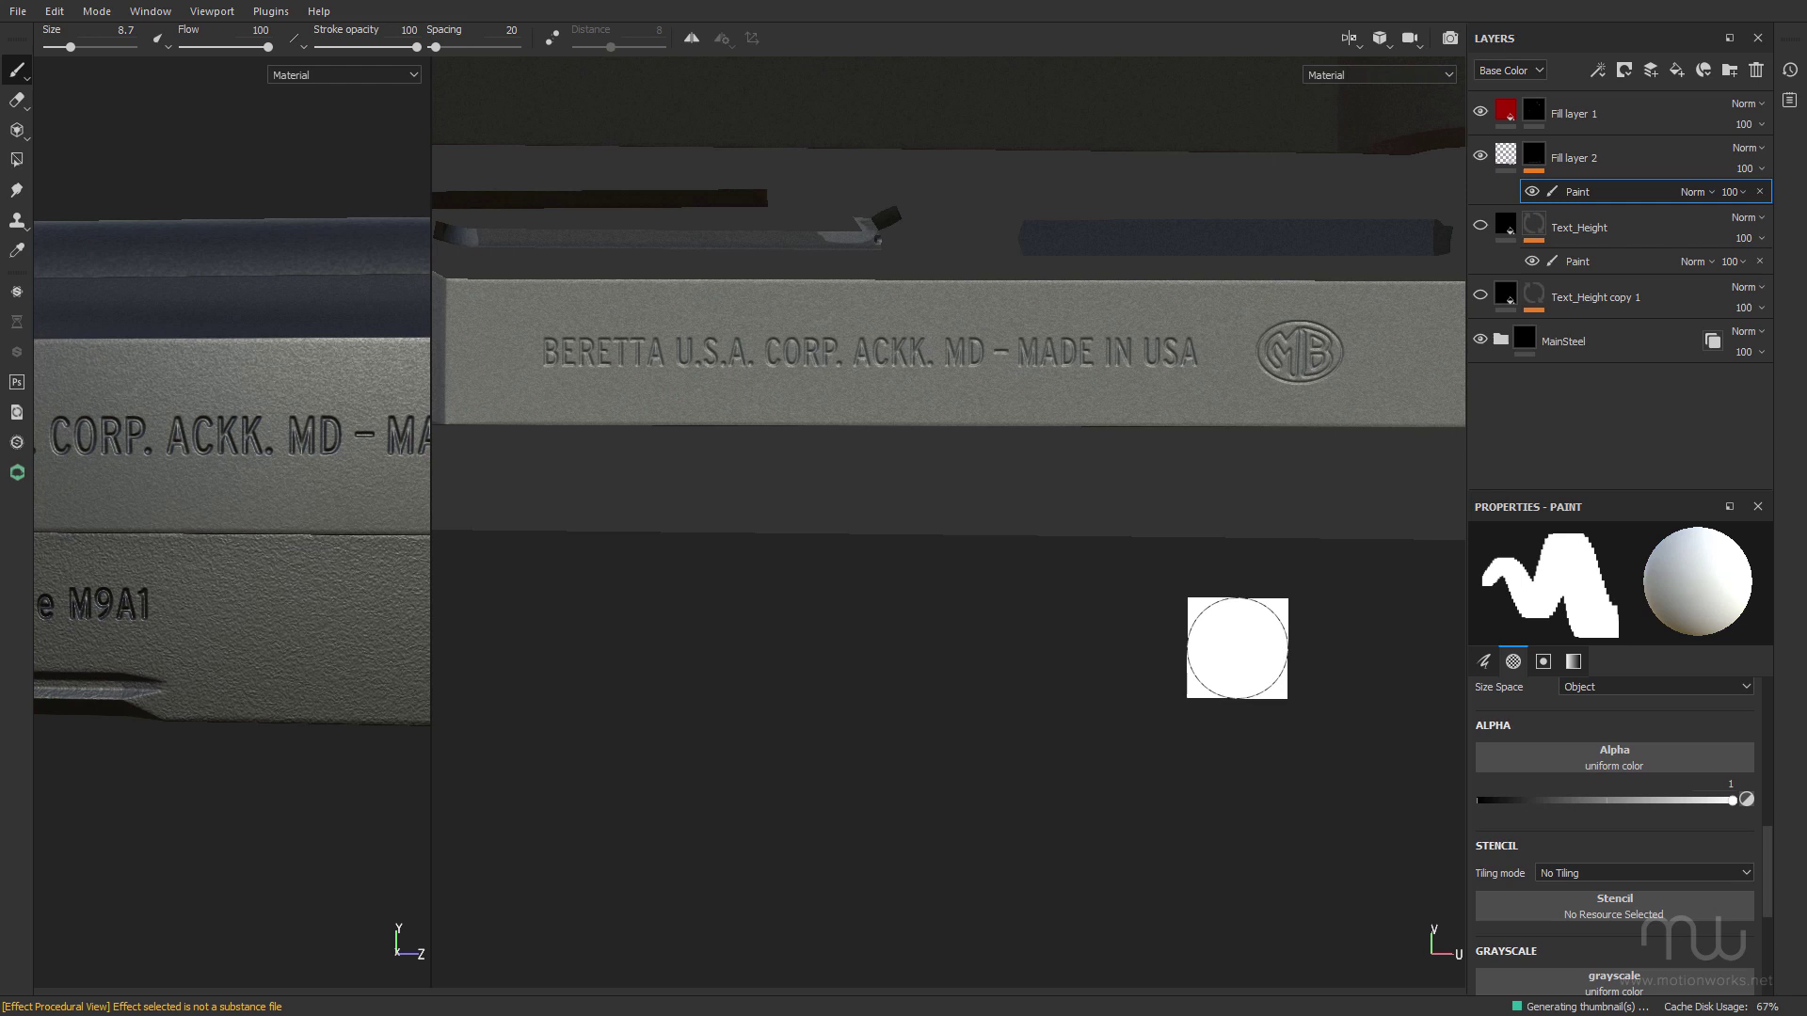
Set brush flow to 79 and switch the viewport to 3D only
right_click_drag(1234, 653, 1224, 605, "ctrl")
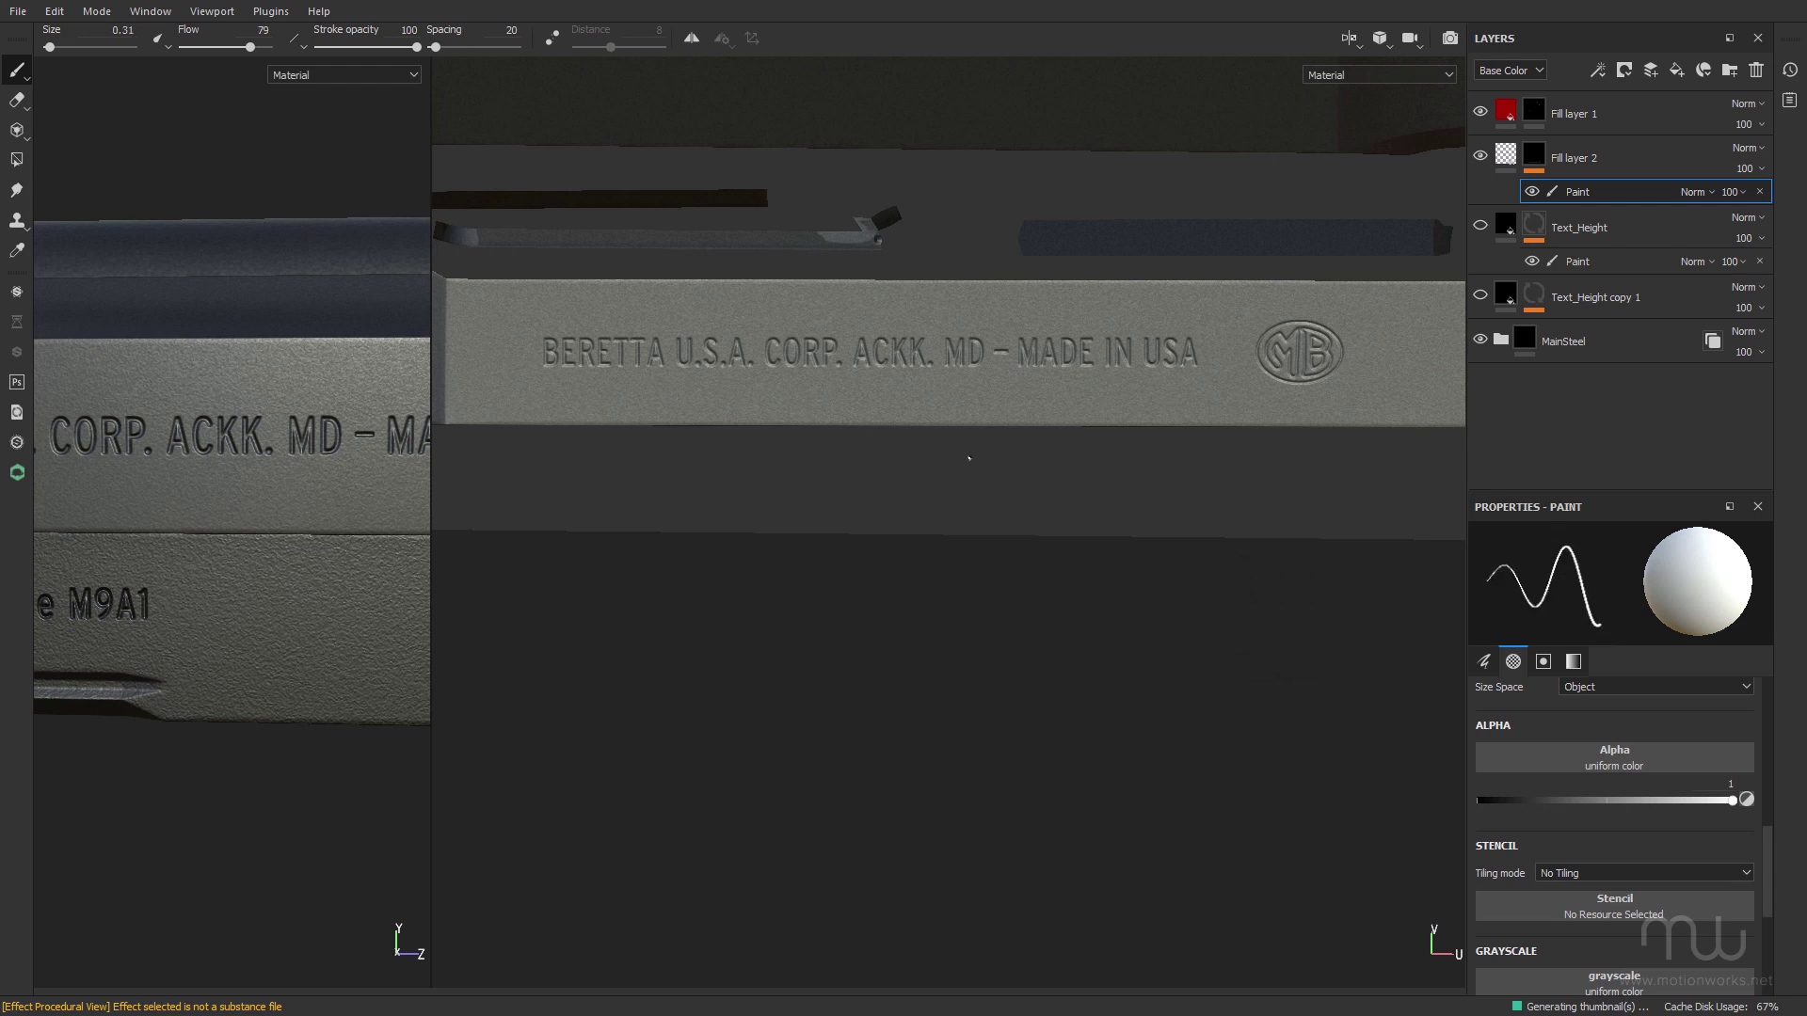
left_click(1356, 41)
left_click(1380, 84)
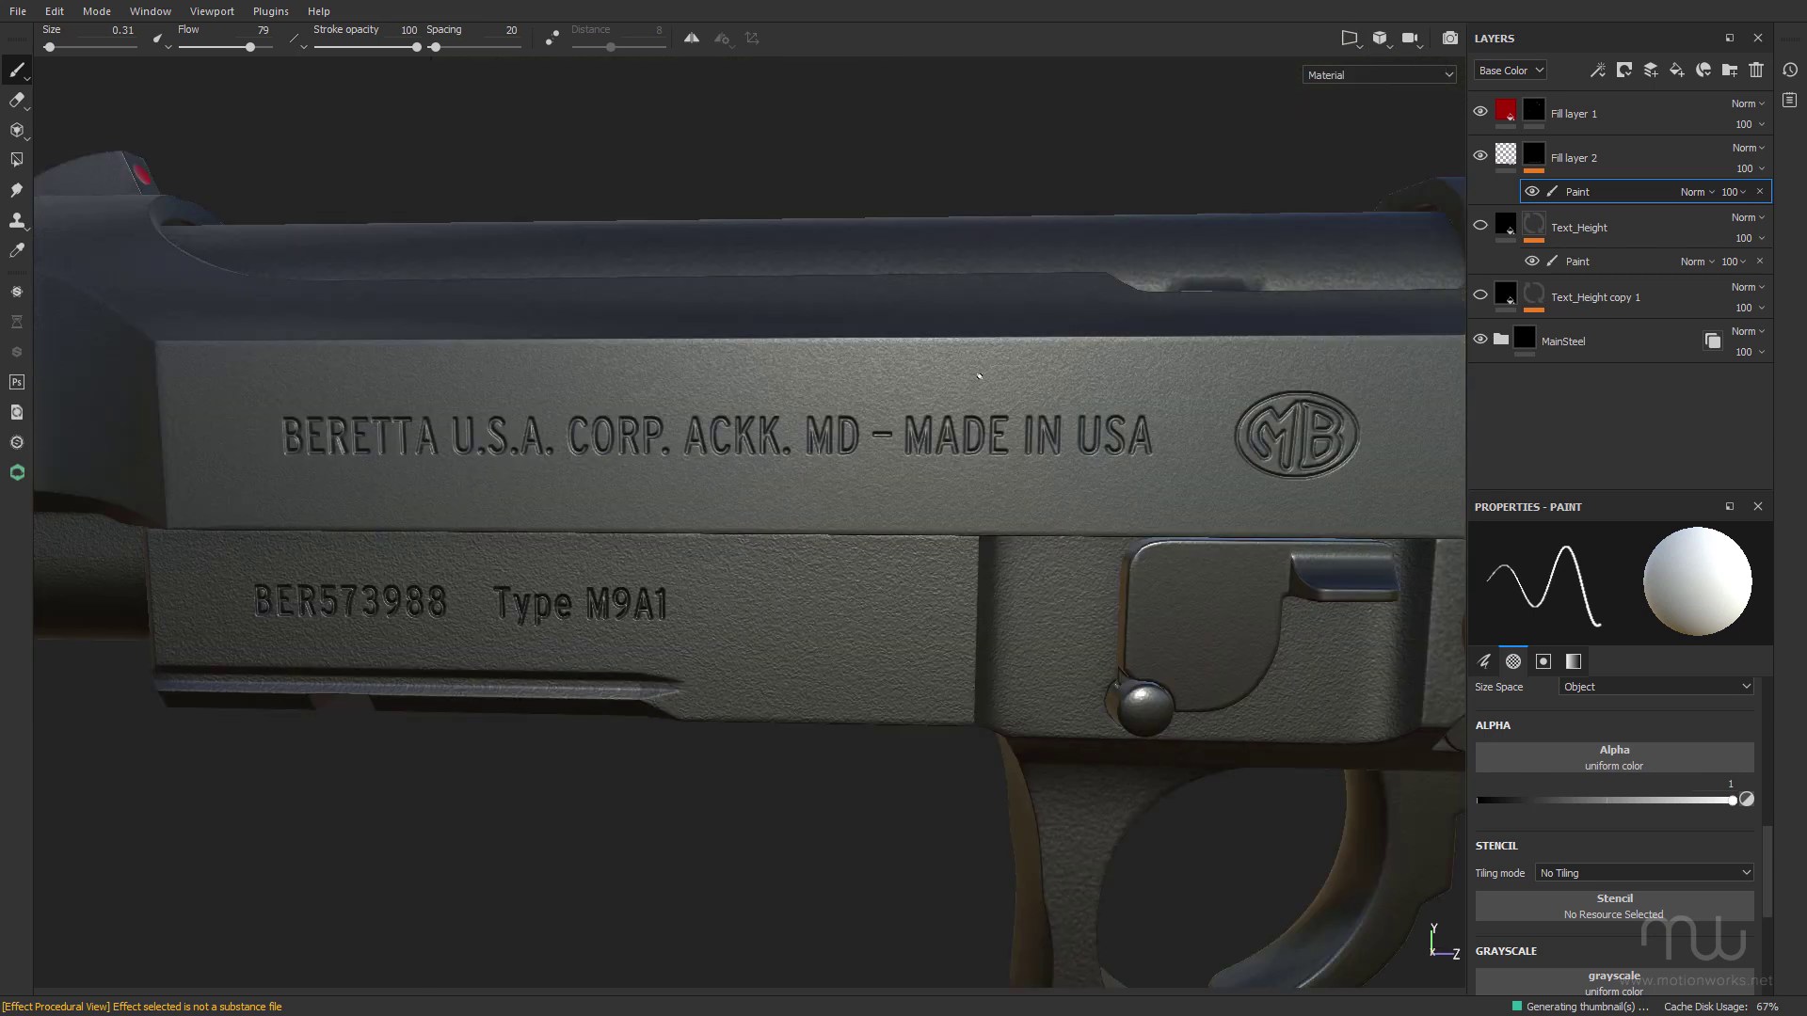
Zoom in and orbit around the slide to inspect the recessed lettering
right_click_drag(979, 376, 1291, 407, "alt")
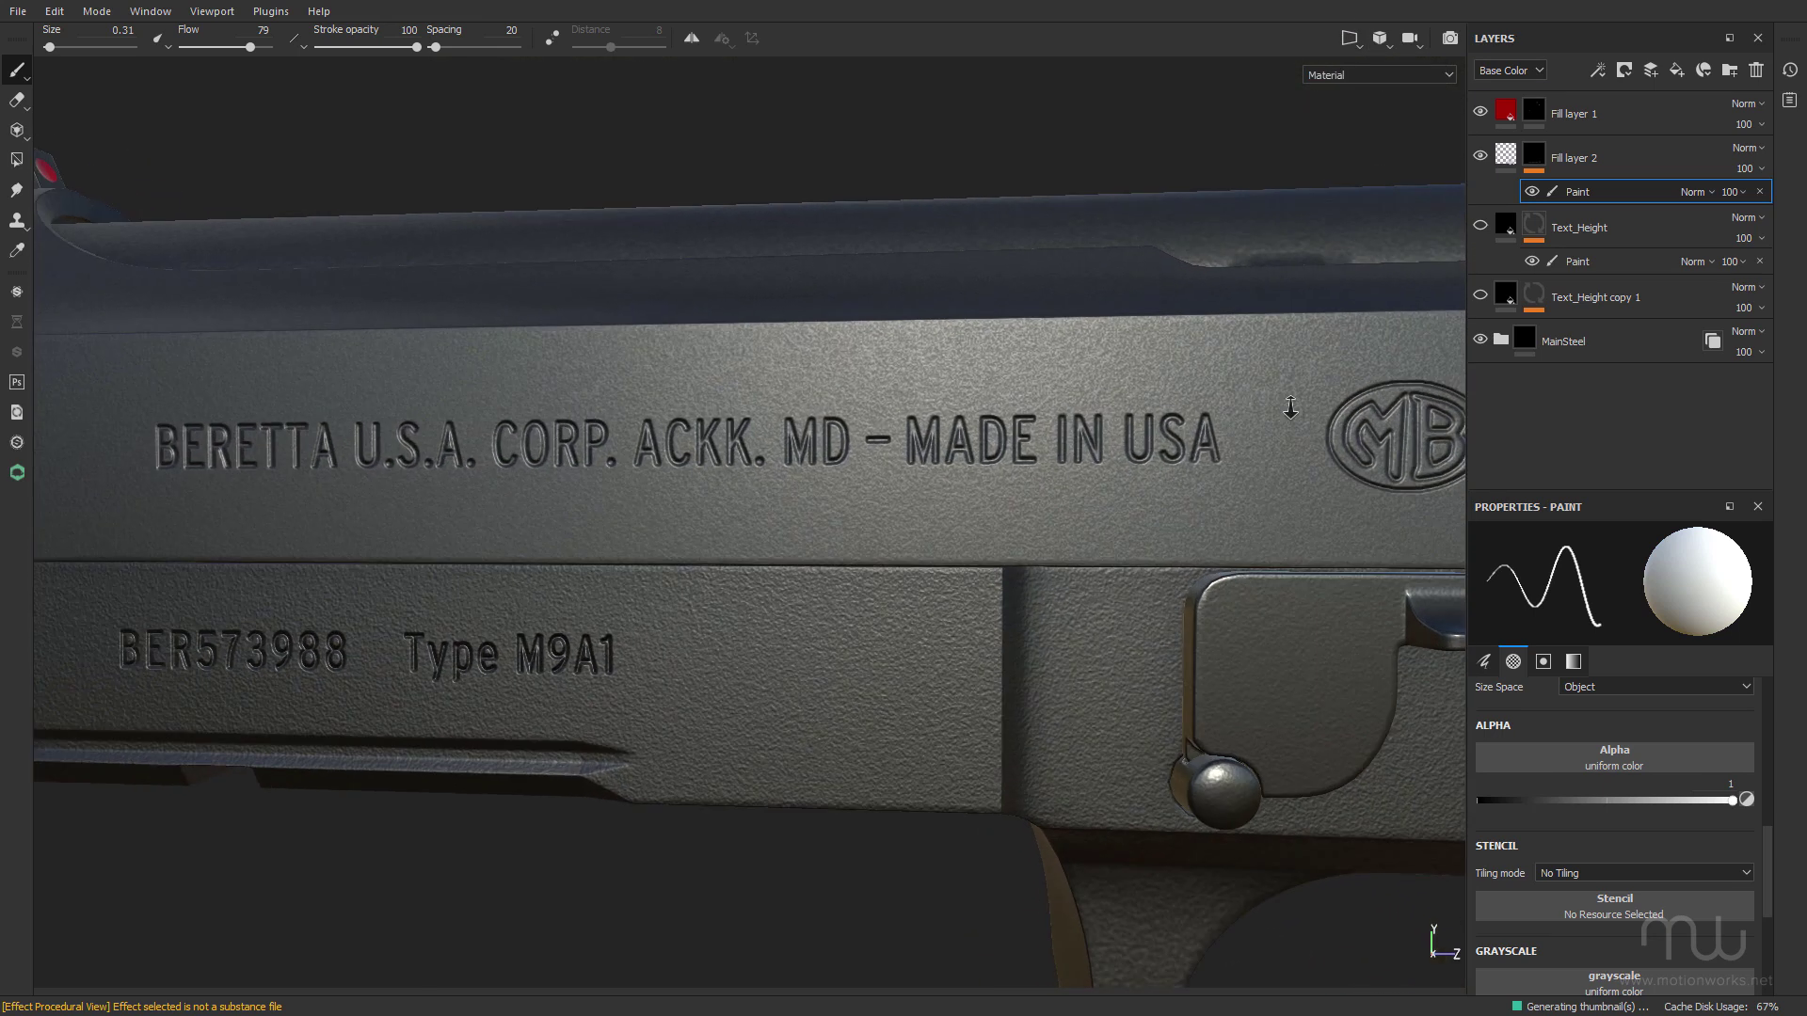
mouse_move(1290, 407)
left_mouse_down("alt")
mouse_move(1057, 436)
mouse_move(1032, 499)
mouse_move(993, 458)
mouse_move(936, 456)
mouse_move(991, 453)
mouse_move(969, 432)
mouse_move(1144, 475)
mouse_move(863, 487)
mouse_move(870, 539)
mouse_move(936, 408)
mouse_move(965, 418)
left_mouse_up("alt")
scroll(965, 418, "up", 5)
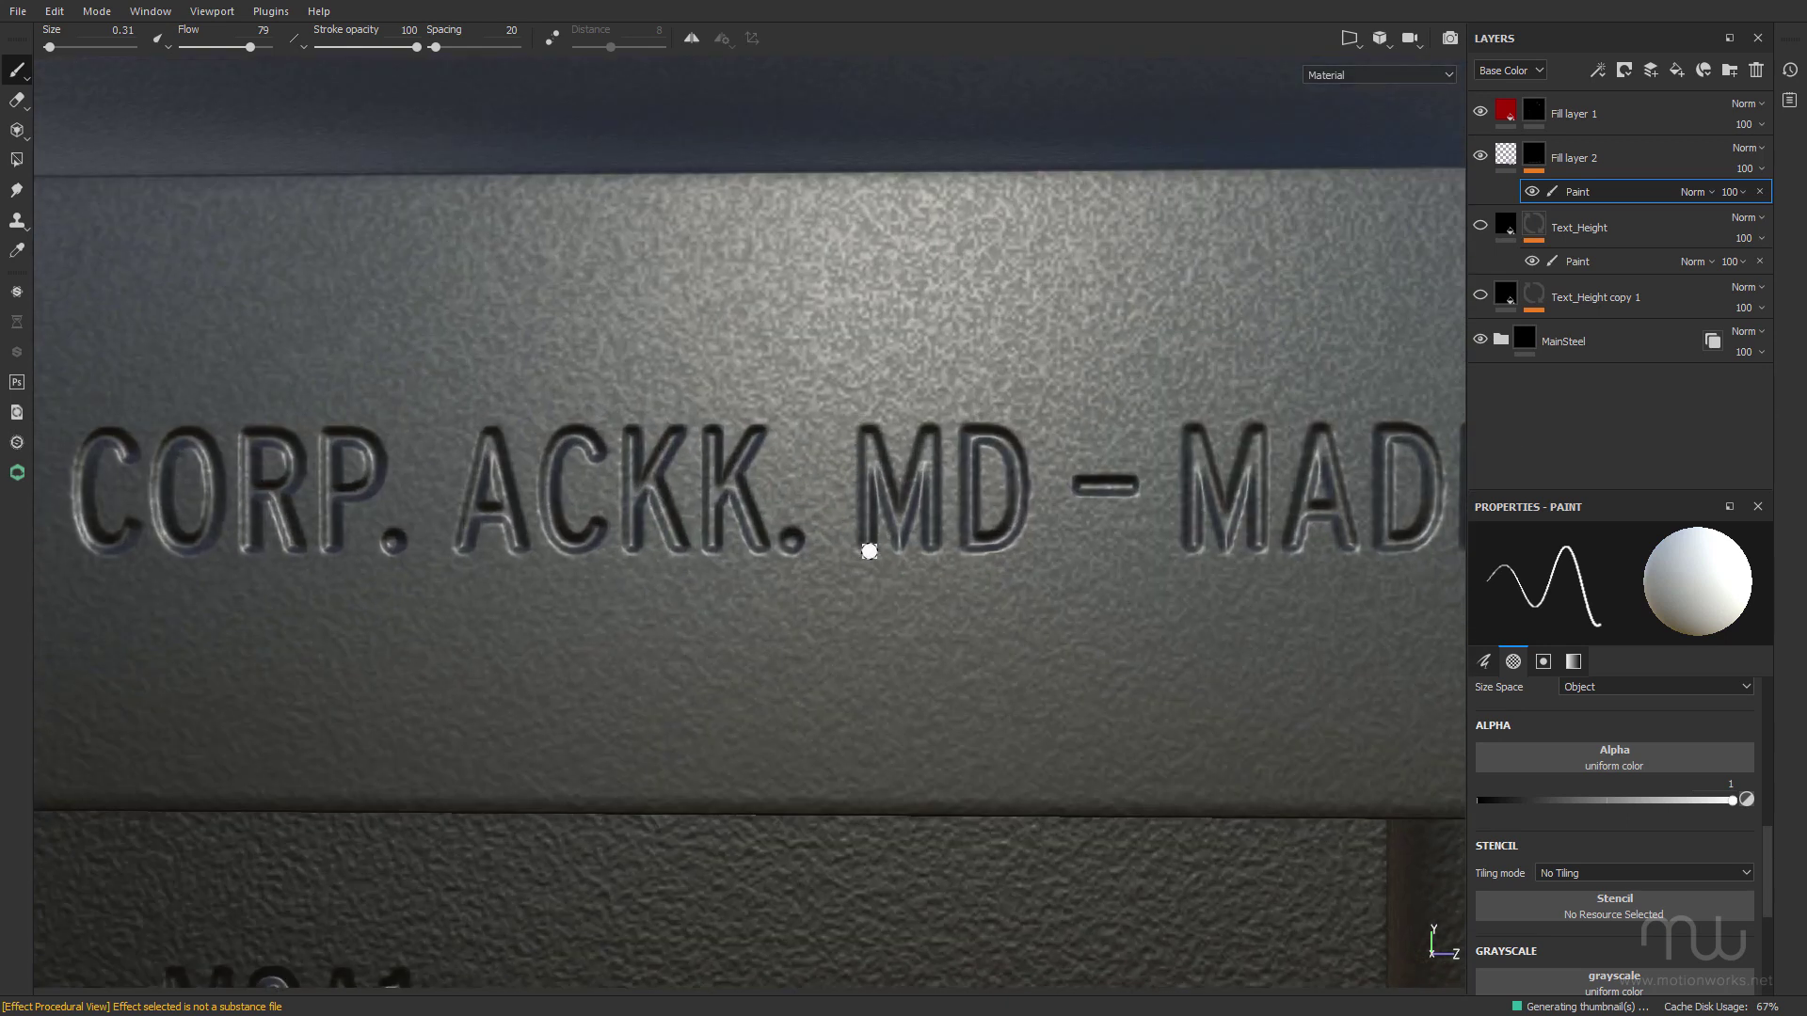
scroll(921, 447, "down", 3)
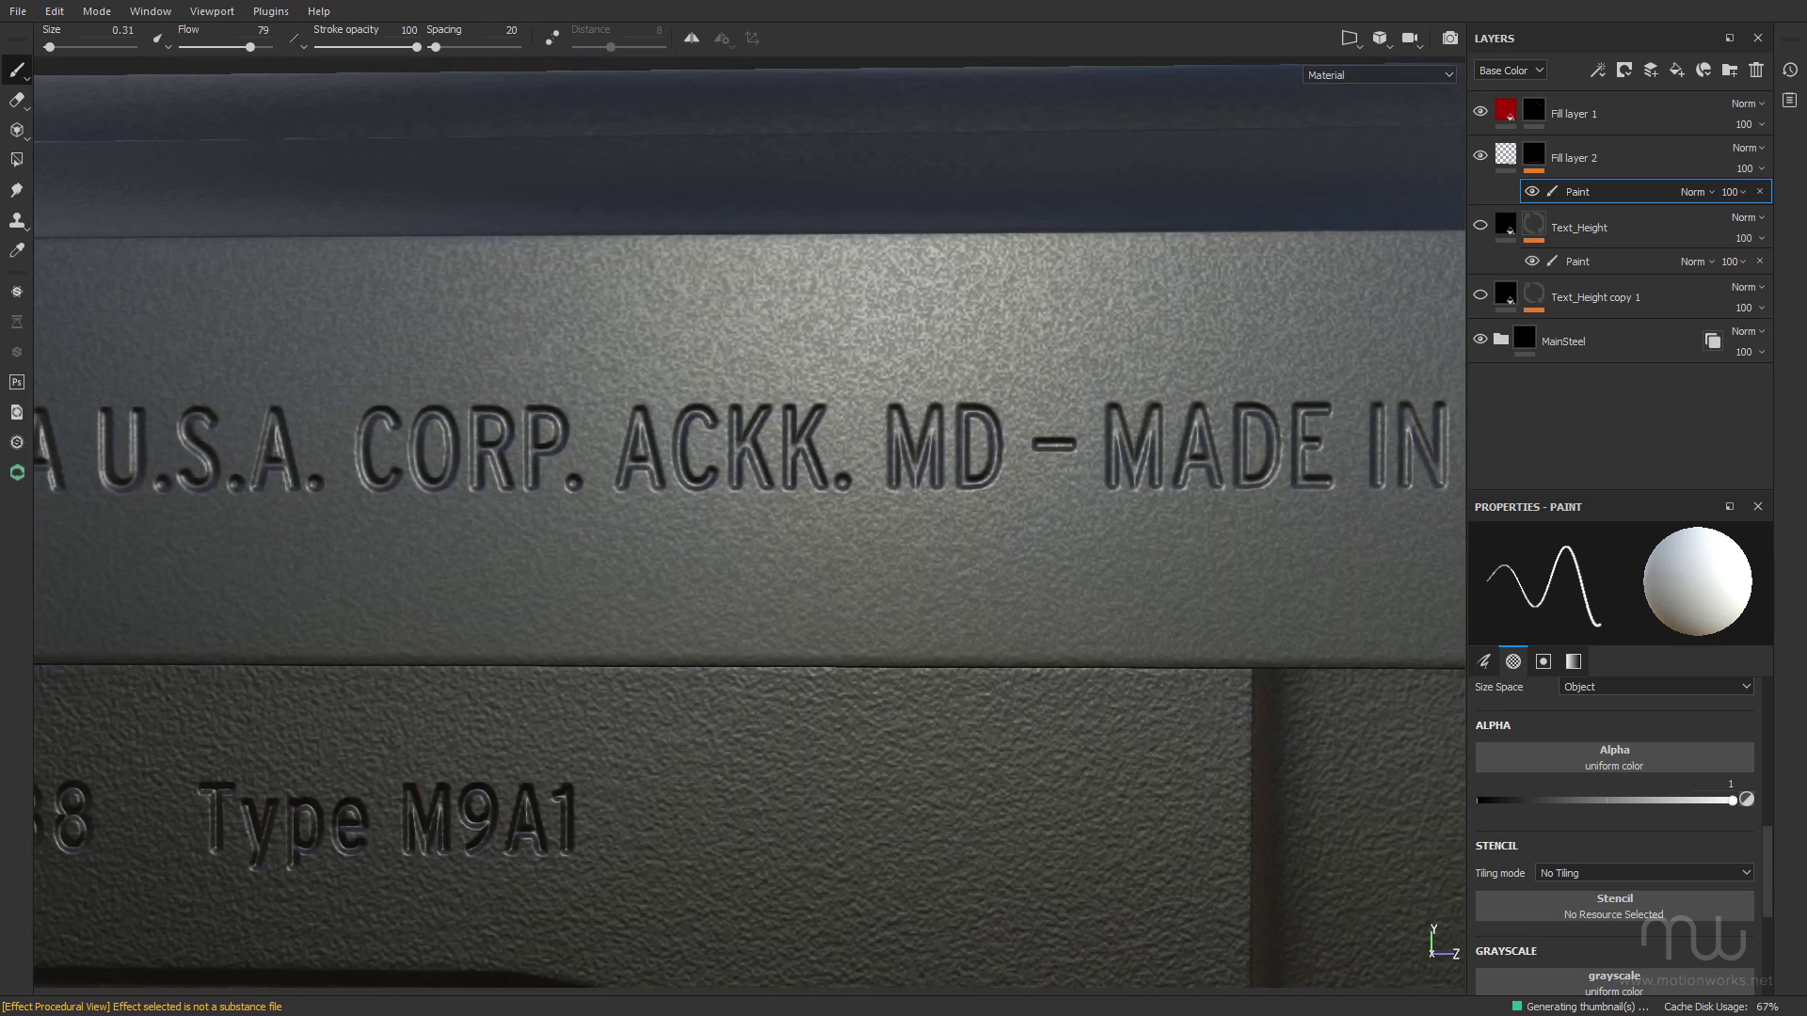
scroll(802, 398, "down", 3)
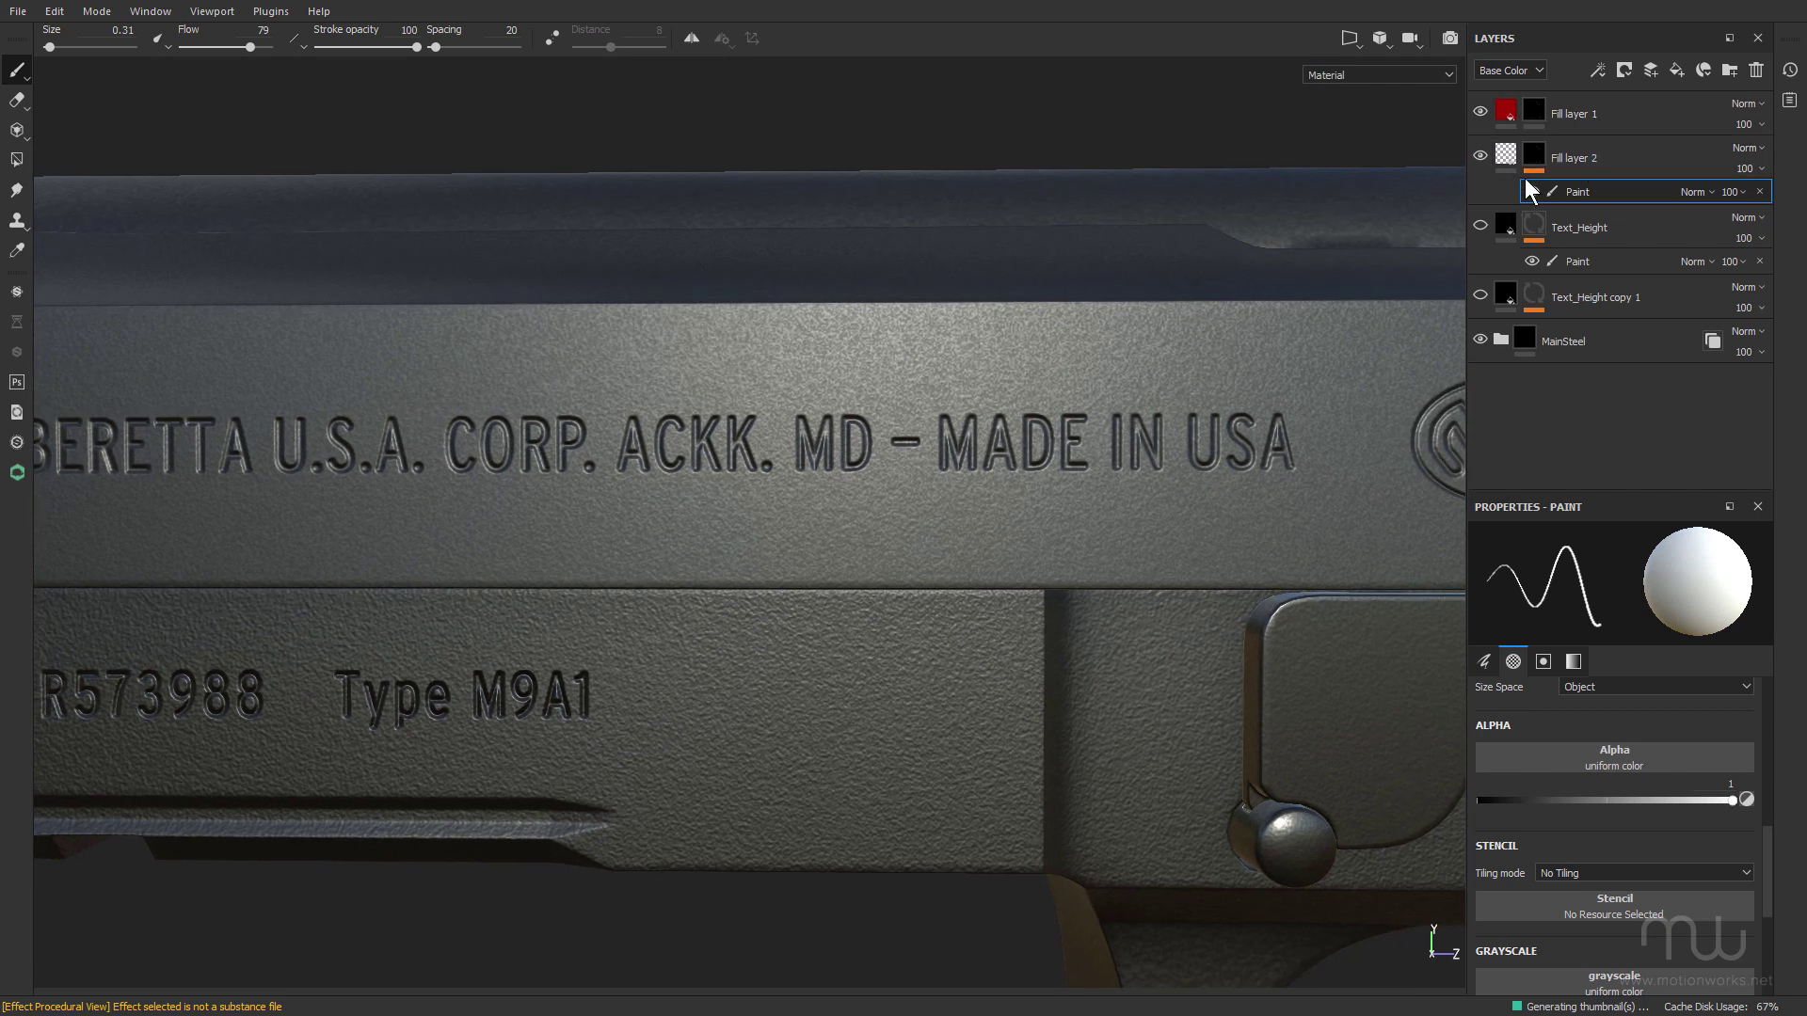
Duplicate Fill layer 2 and add a Blur filter to the copy's mask
left_click_drag(1504, 169, 1509, 181)
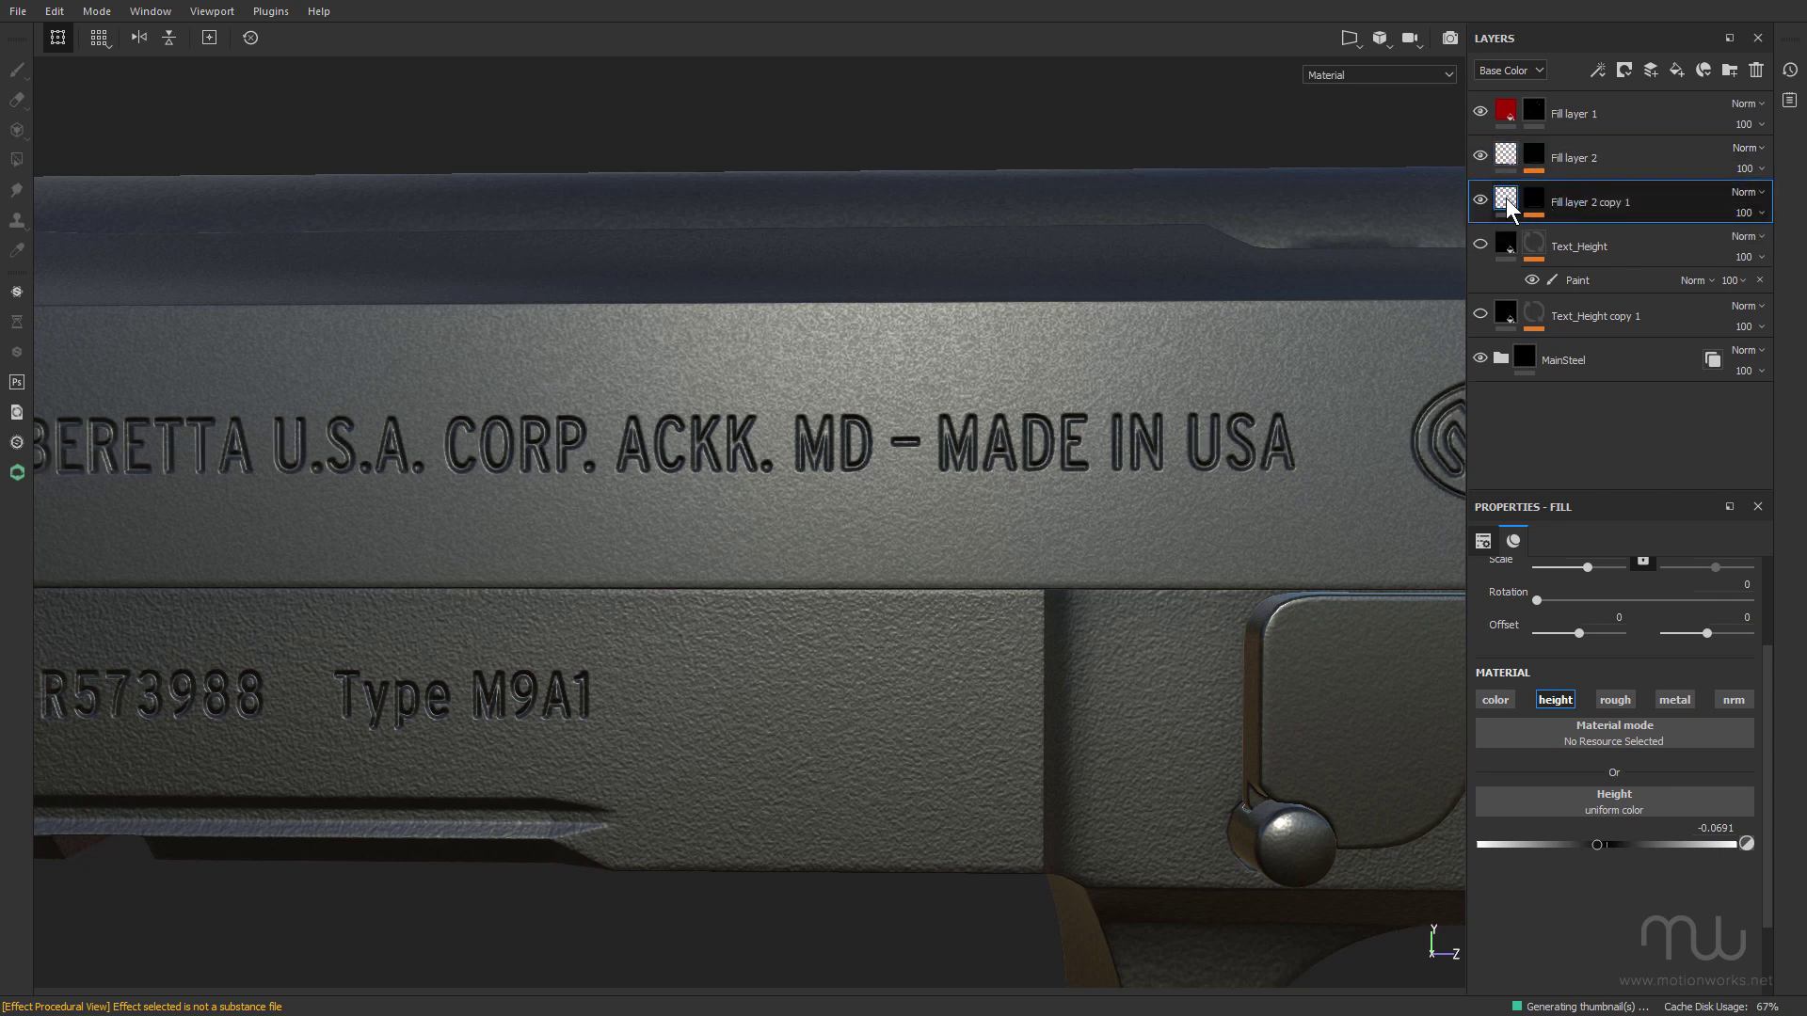
key("1")
left_click(1569, 233)
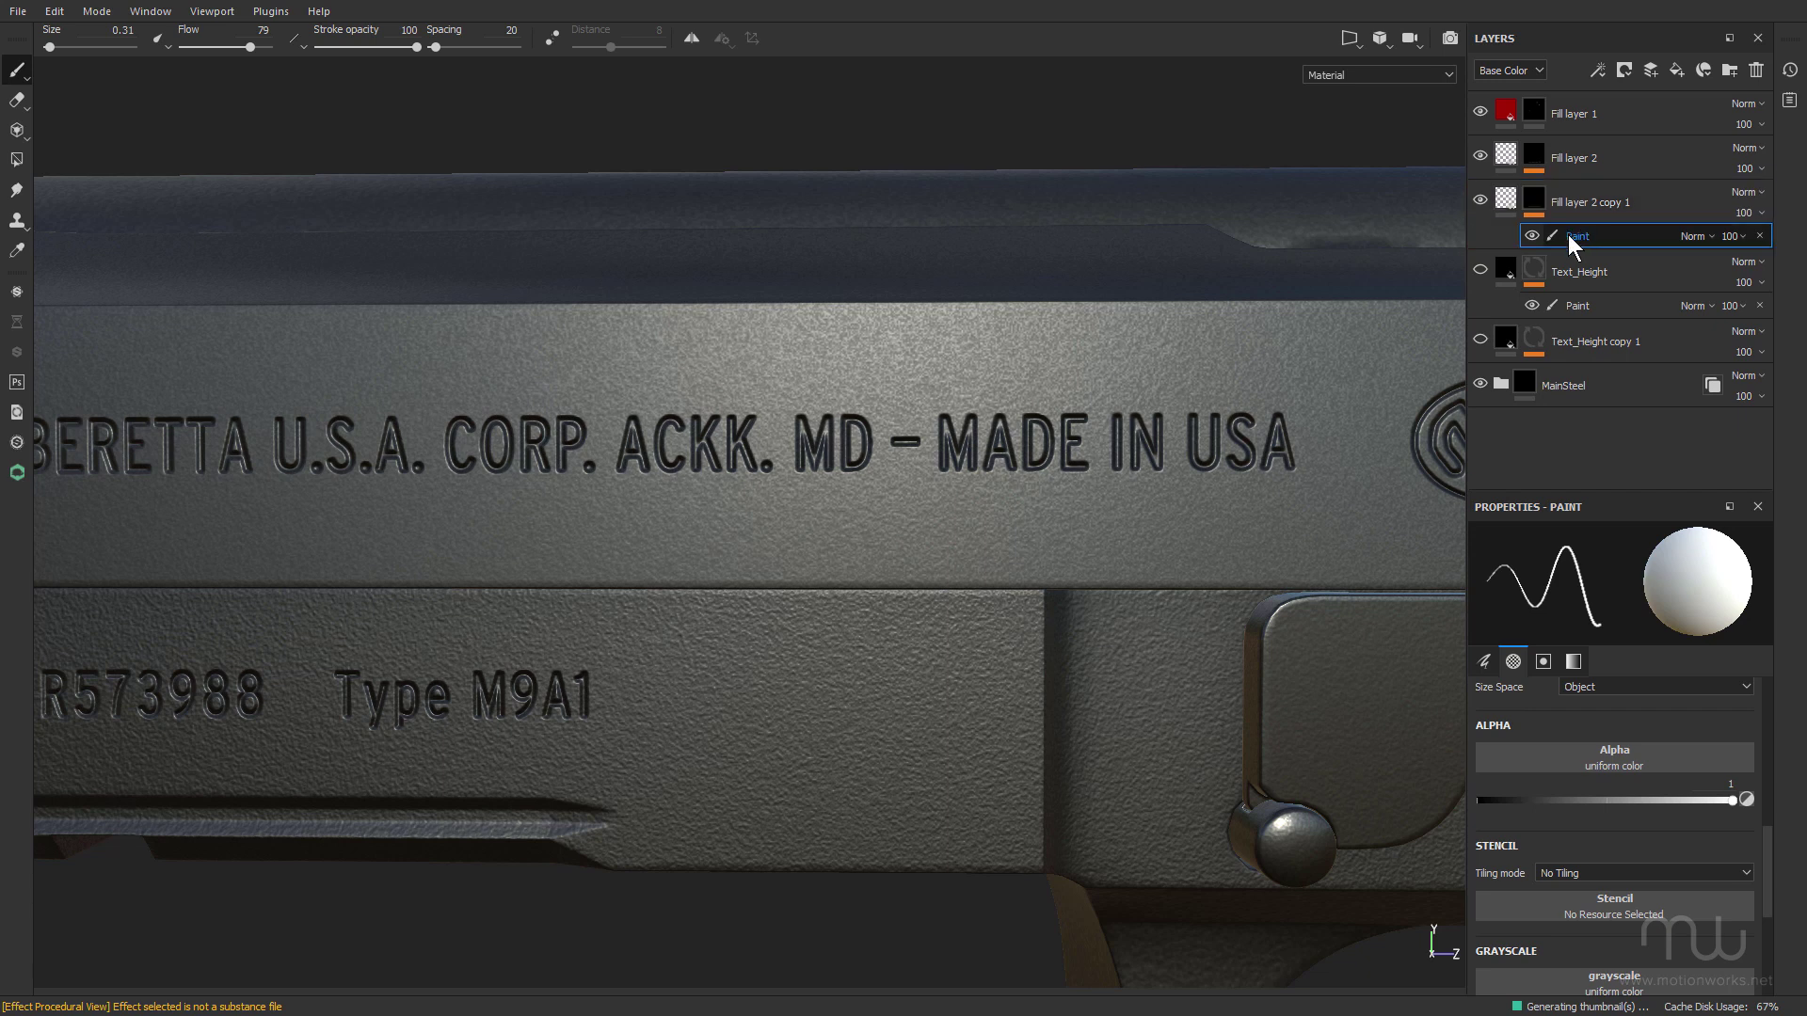
right_click(1570, 235)
left_click(1617, 358)
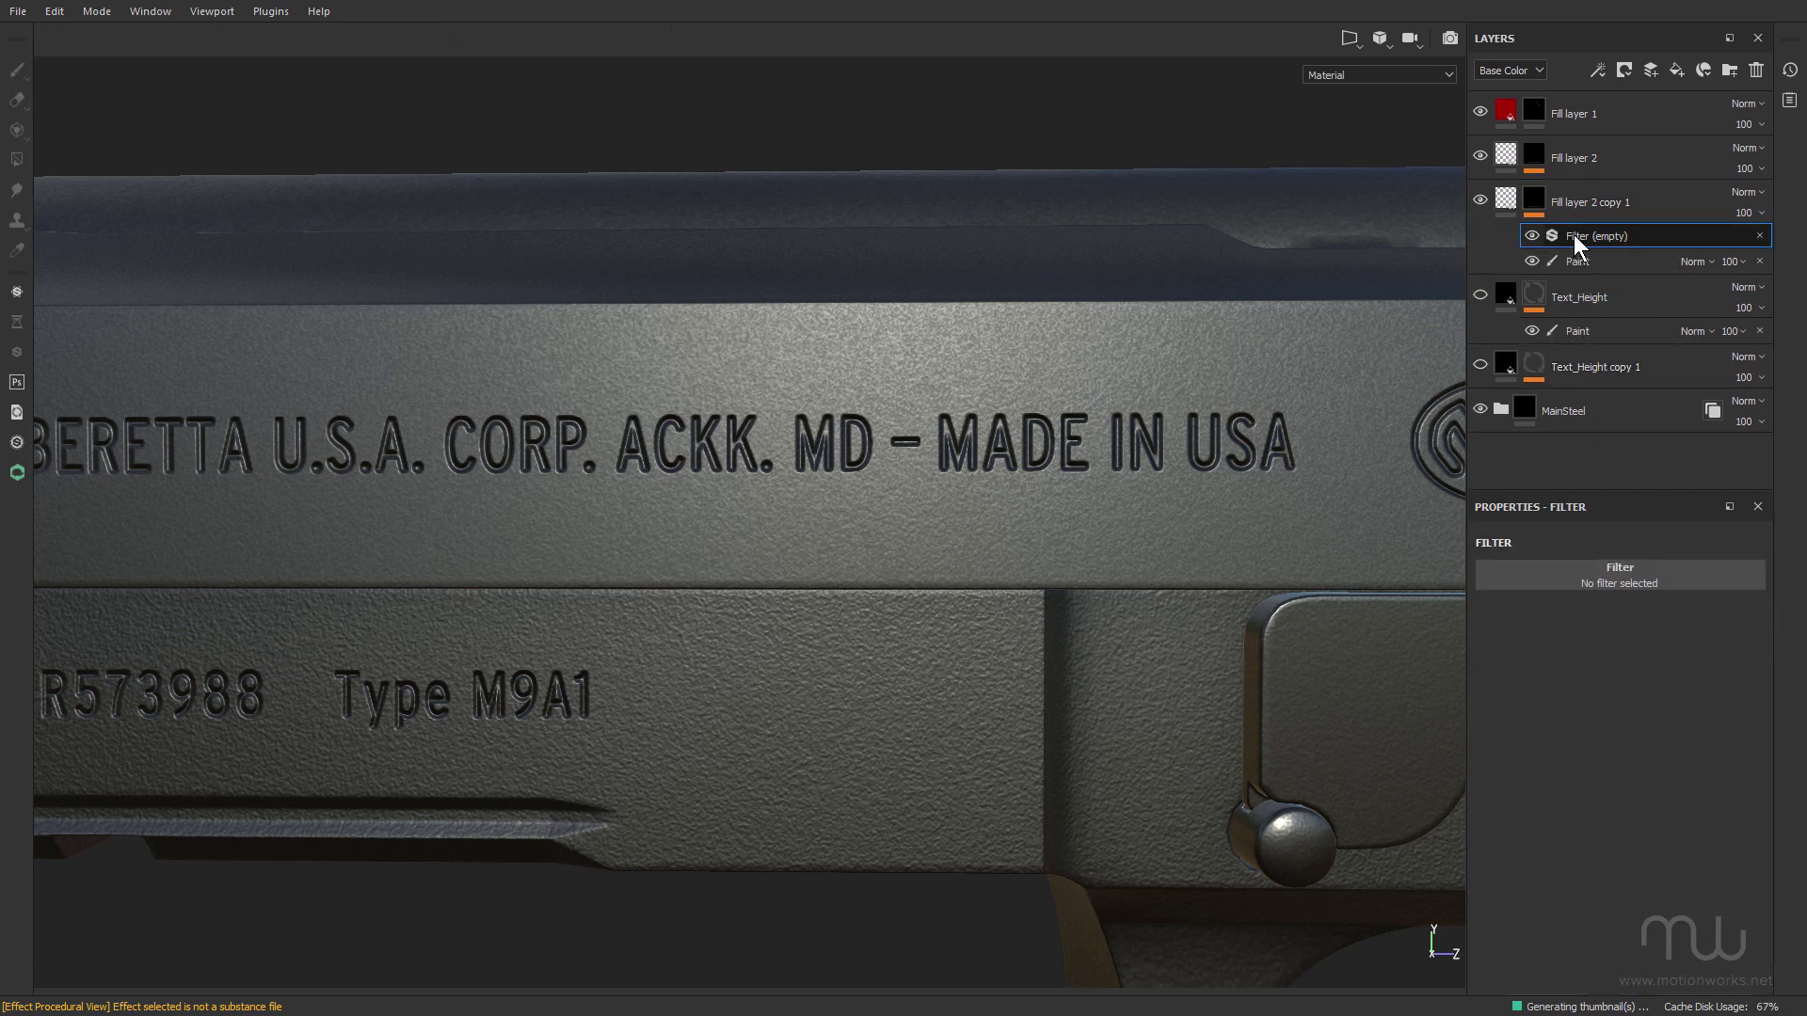
left_click(1618, 569)
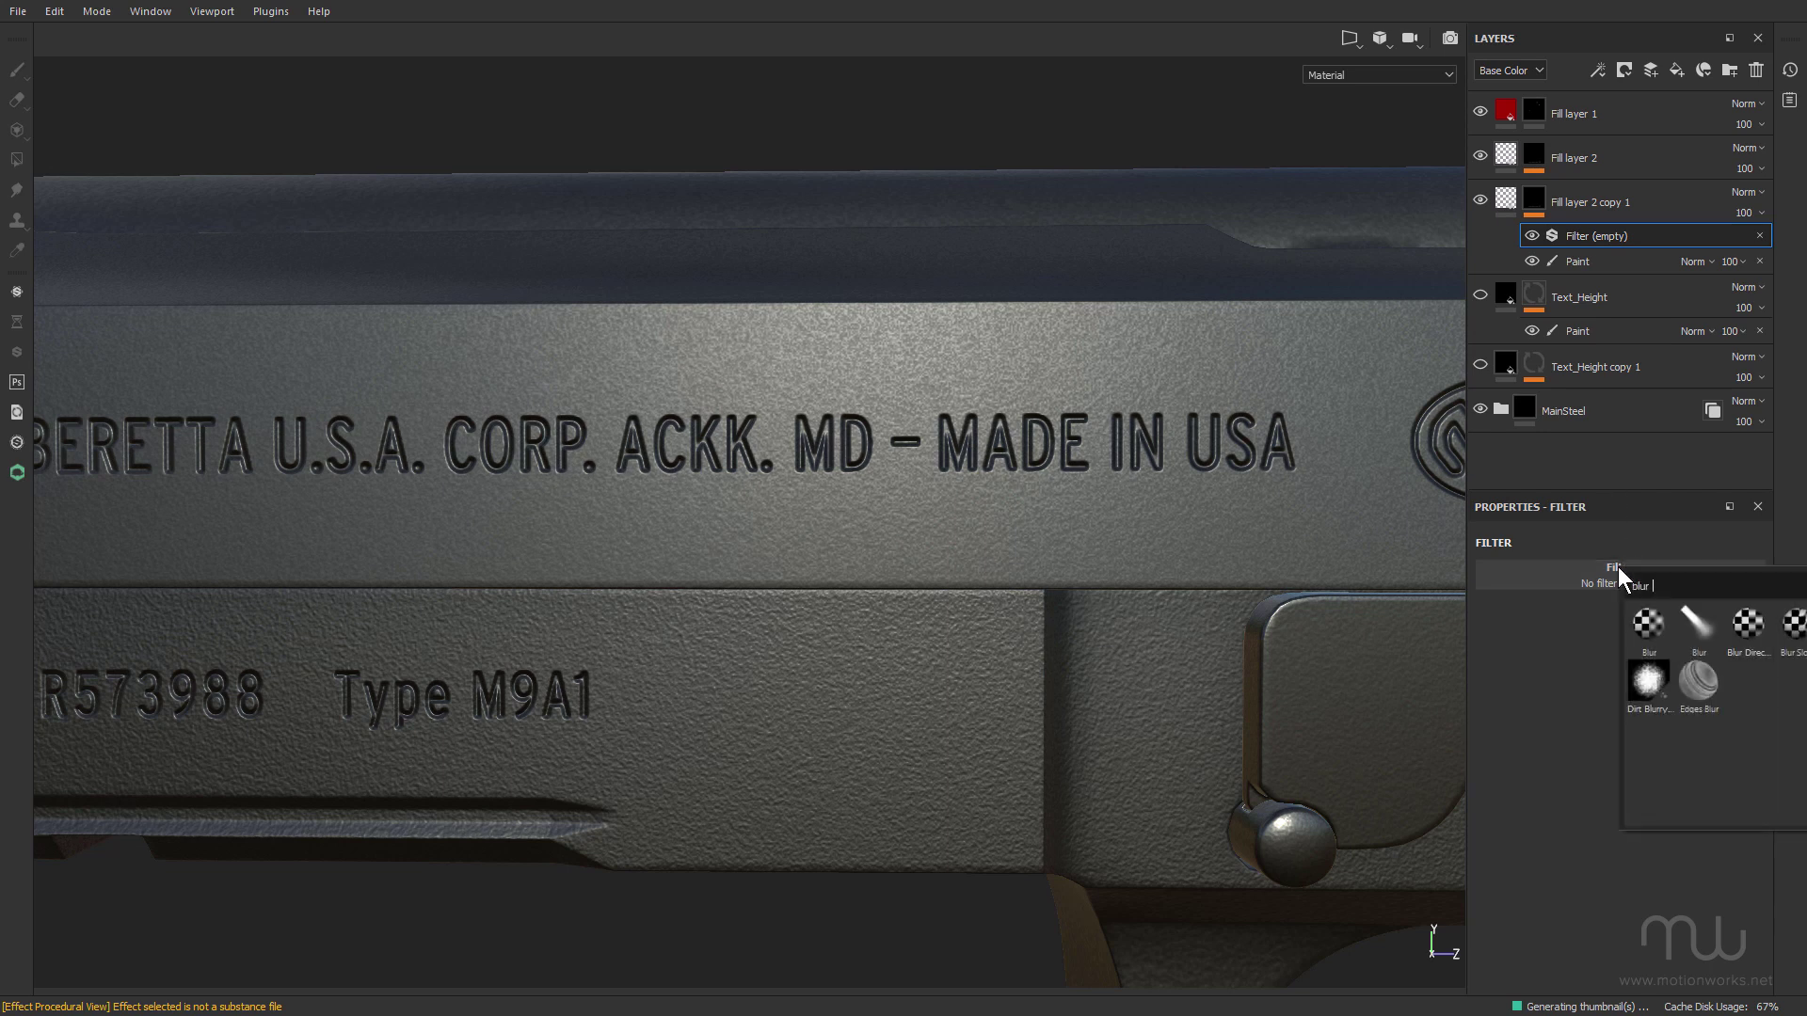
left_click(1649, 625)
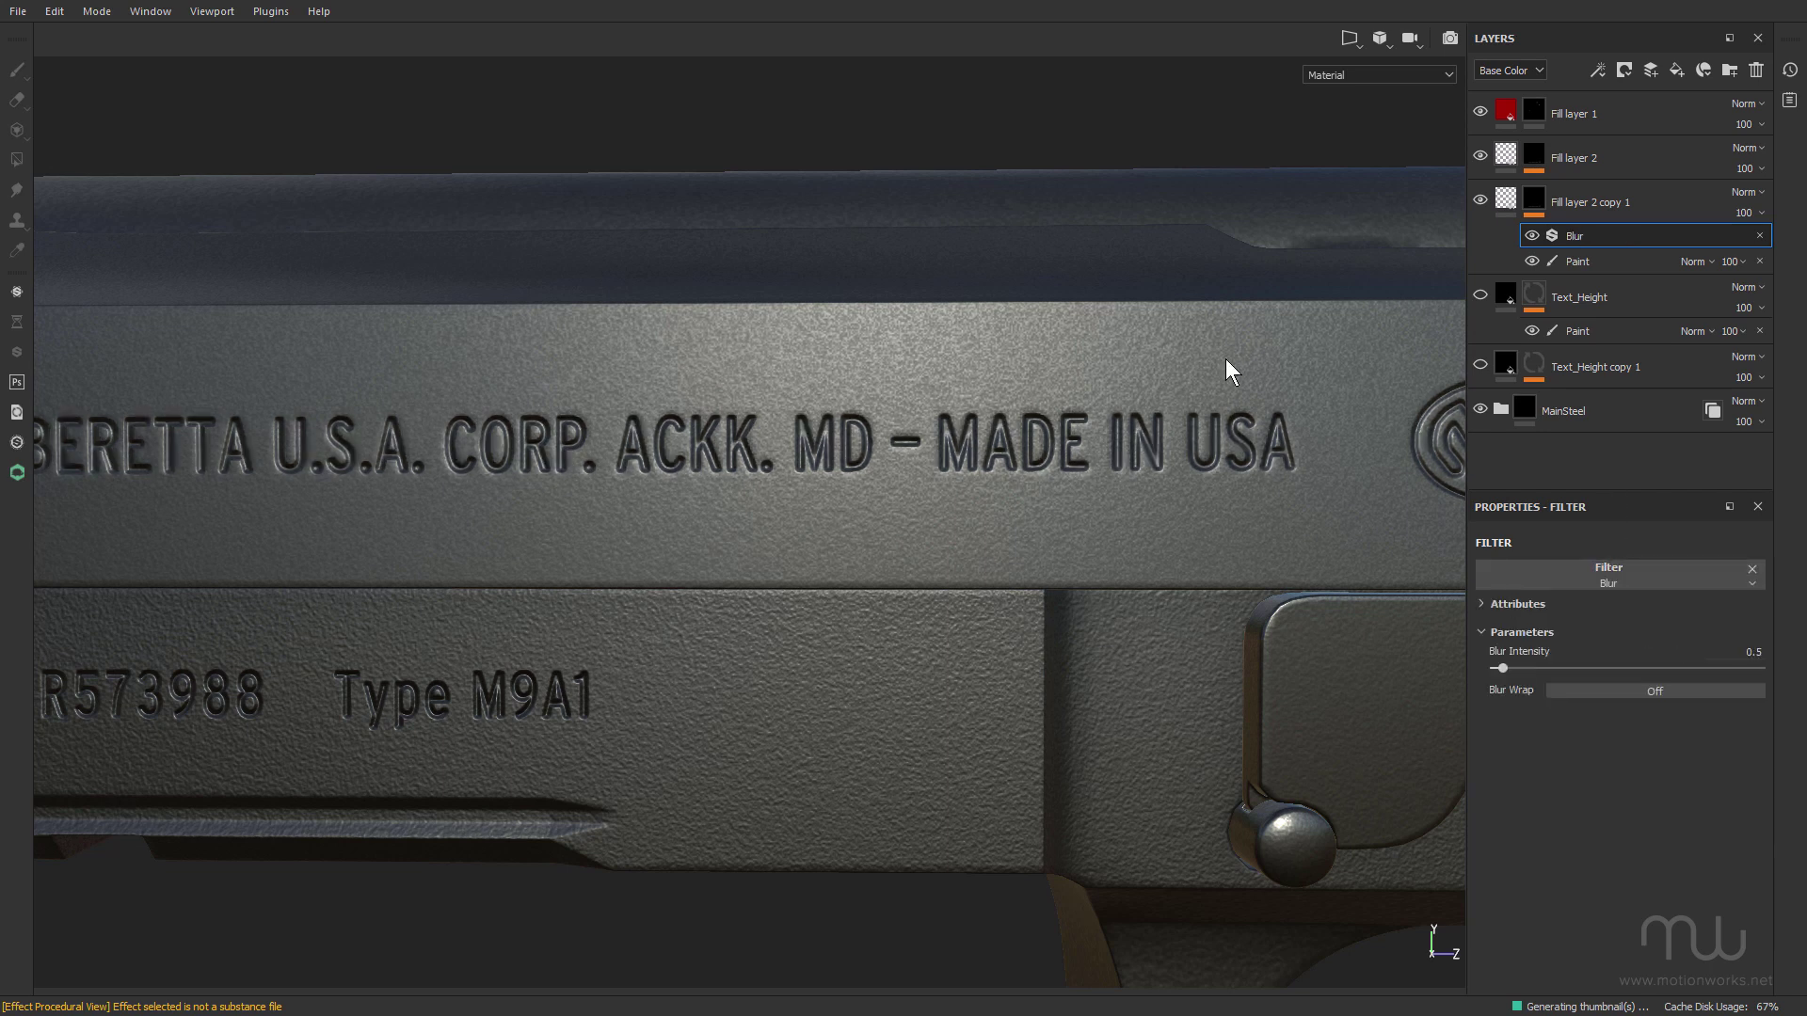
Inspect the softened text, then reposition and close the reference photo
left_click_drag(970, 356, 1000, 395, "alt")
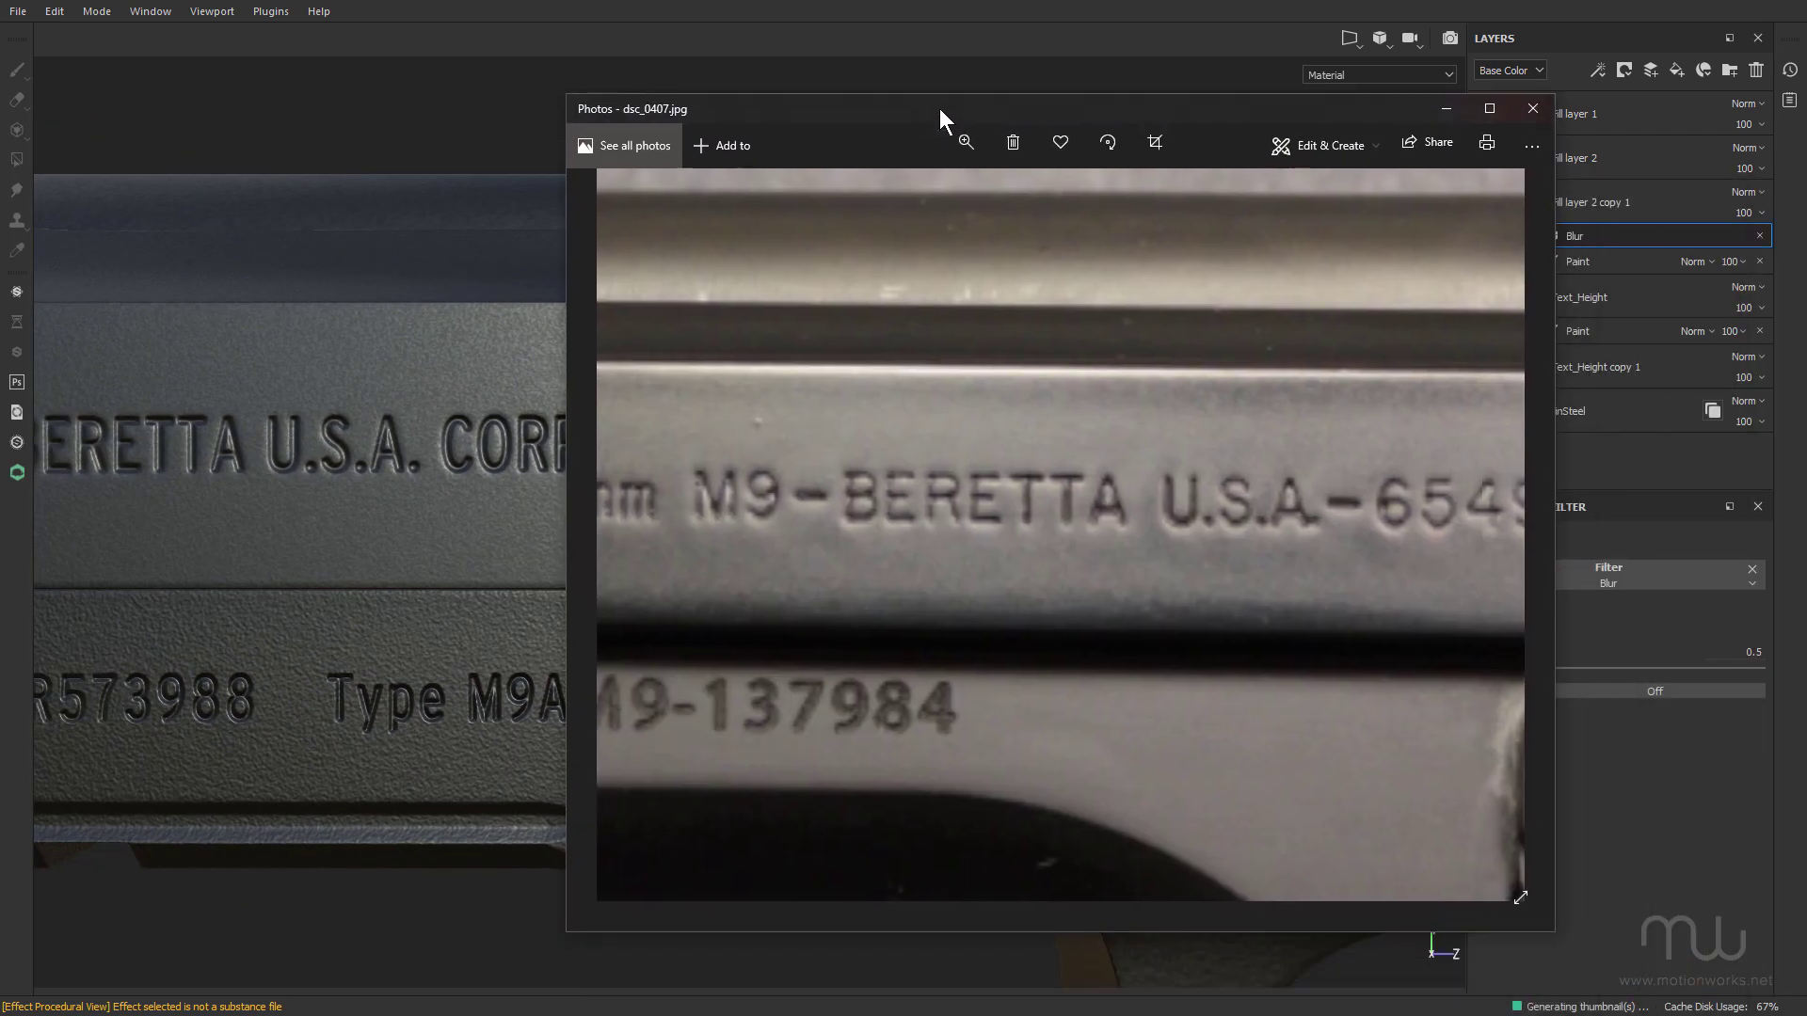
left_click_drag(939, 109, 950, 110)
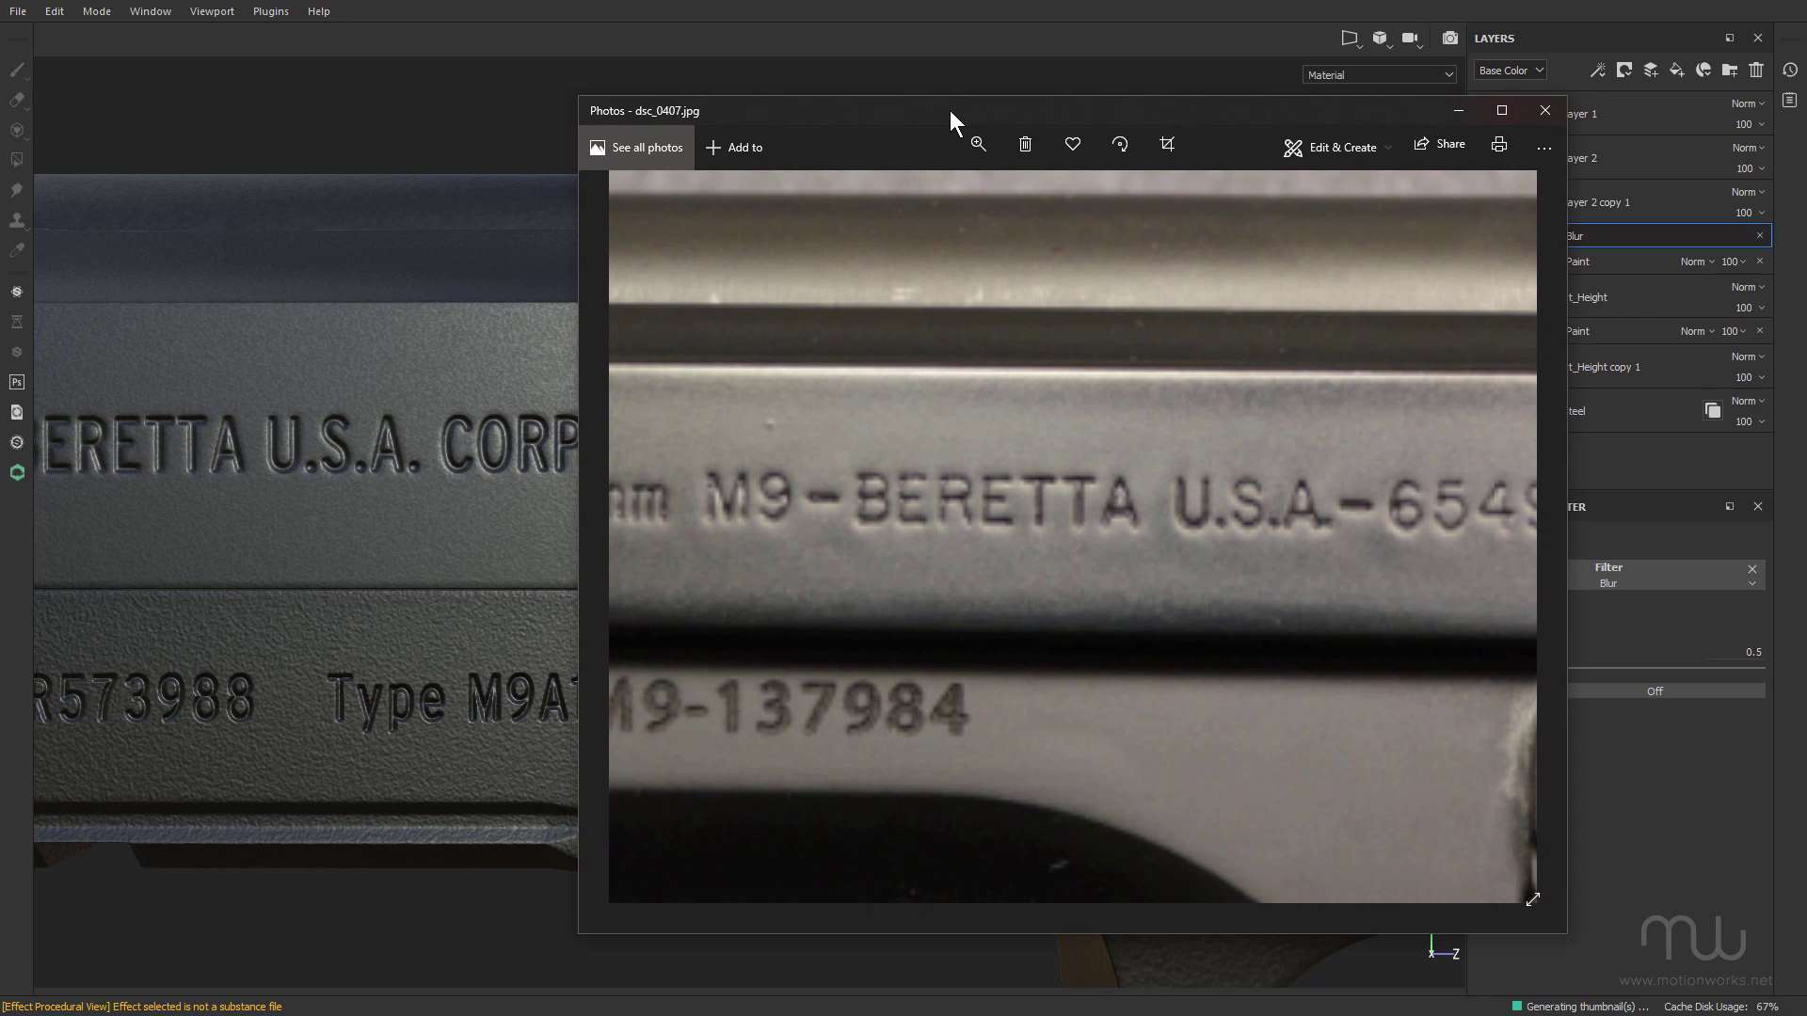
left_click(1546, 110)
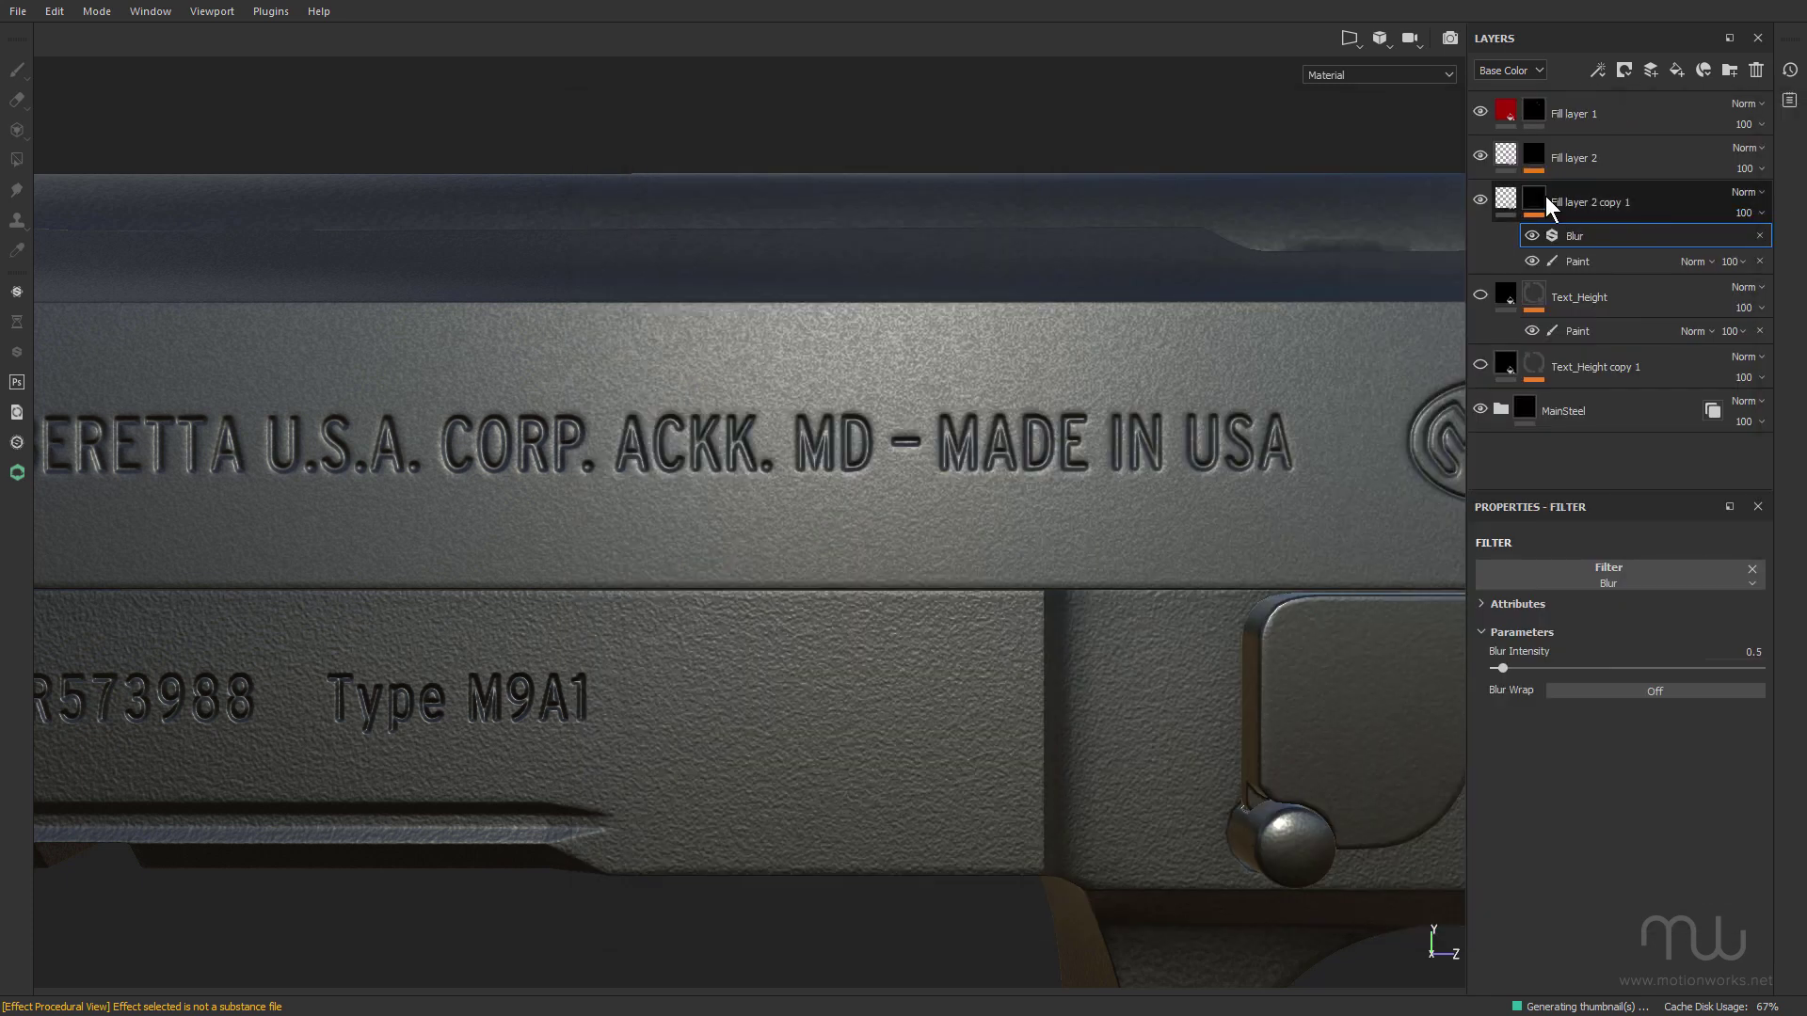
Set Fill layer 2's height to -0.0327 for a shallower stamp
left_click(1508, 160)
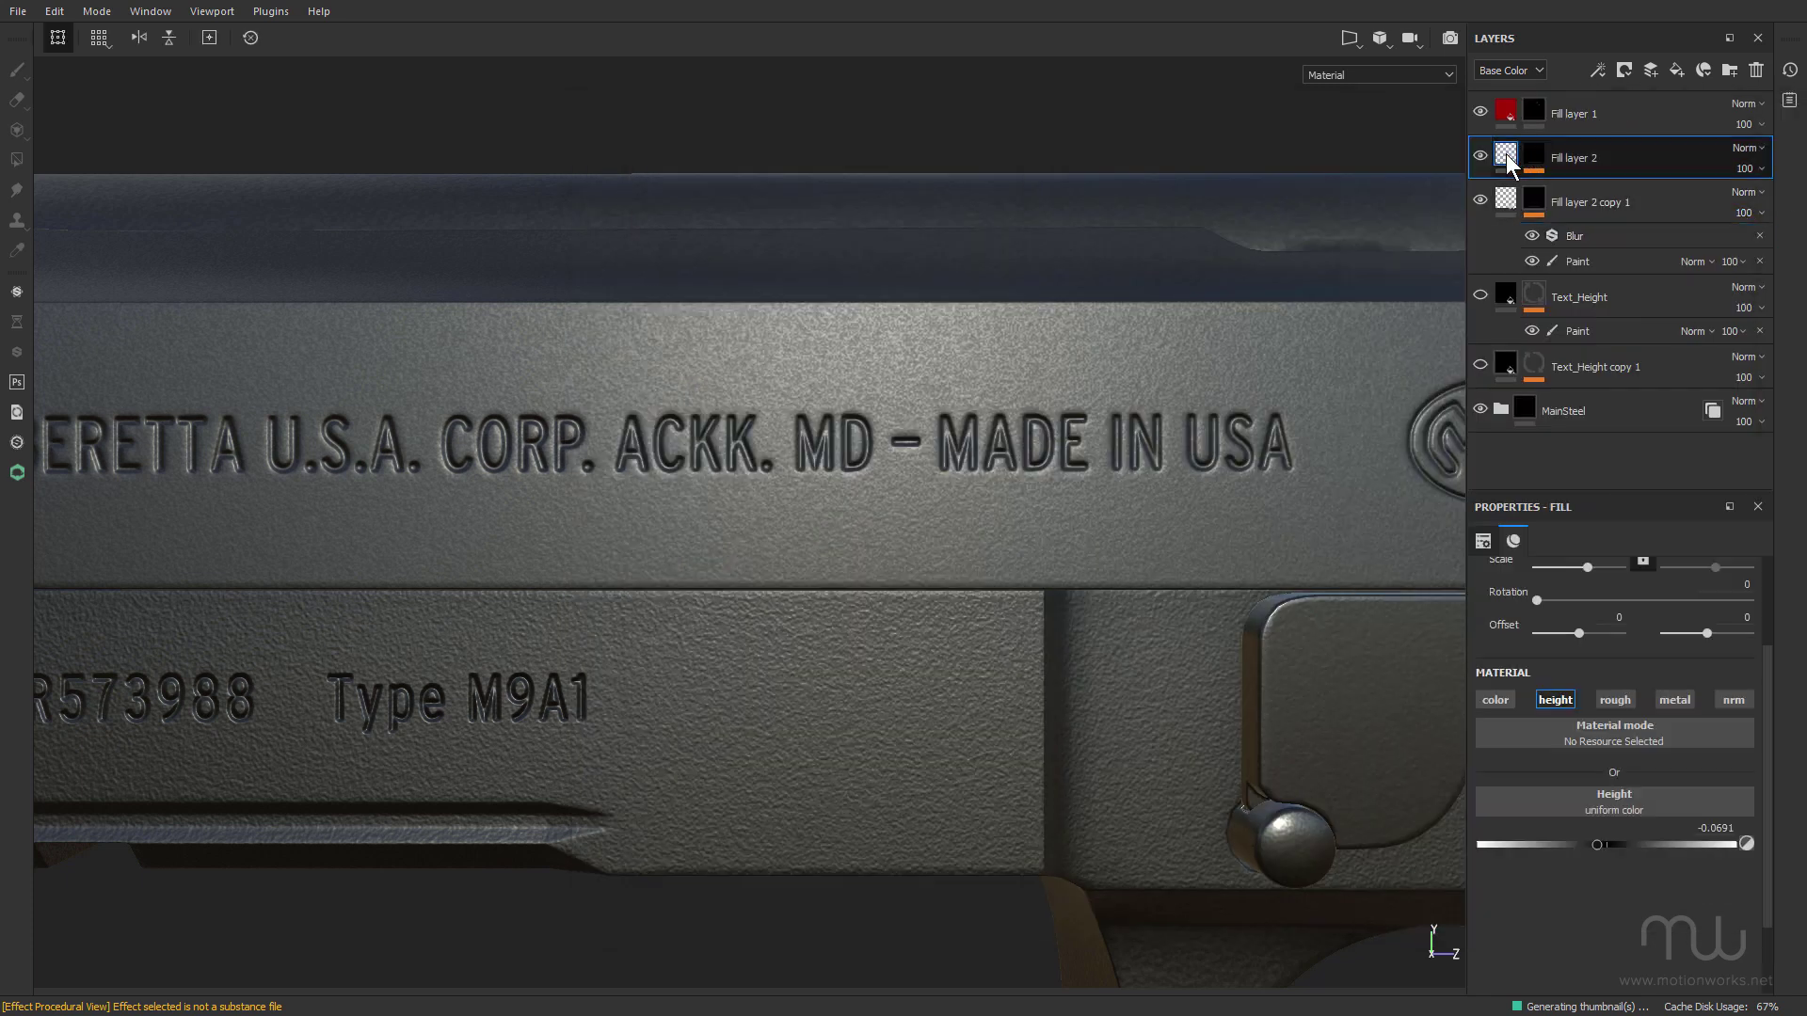
left_click(1602, 845)
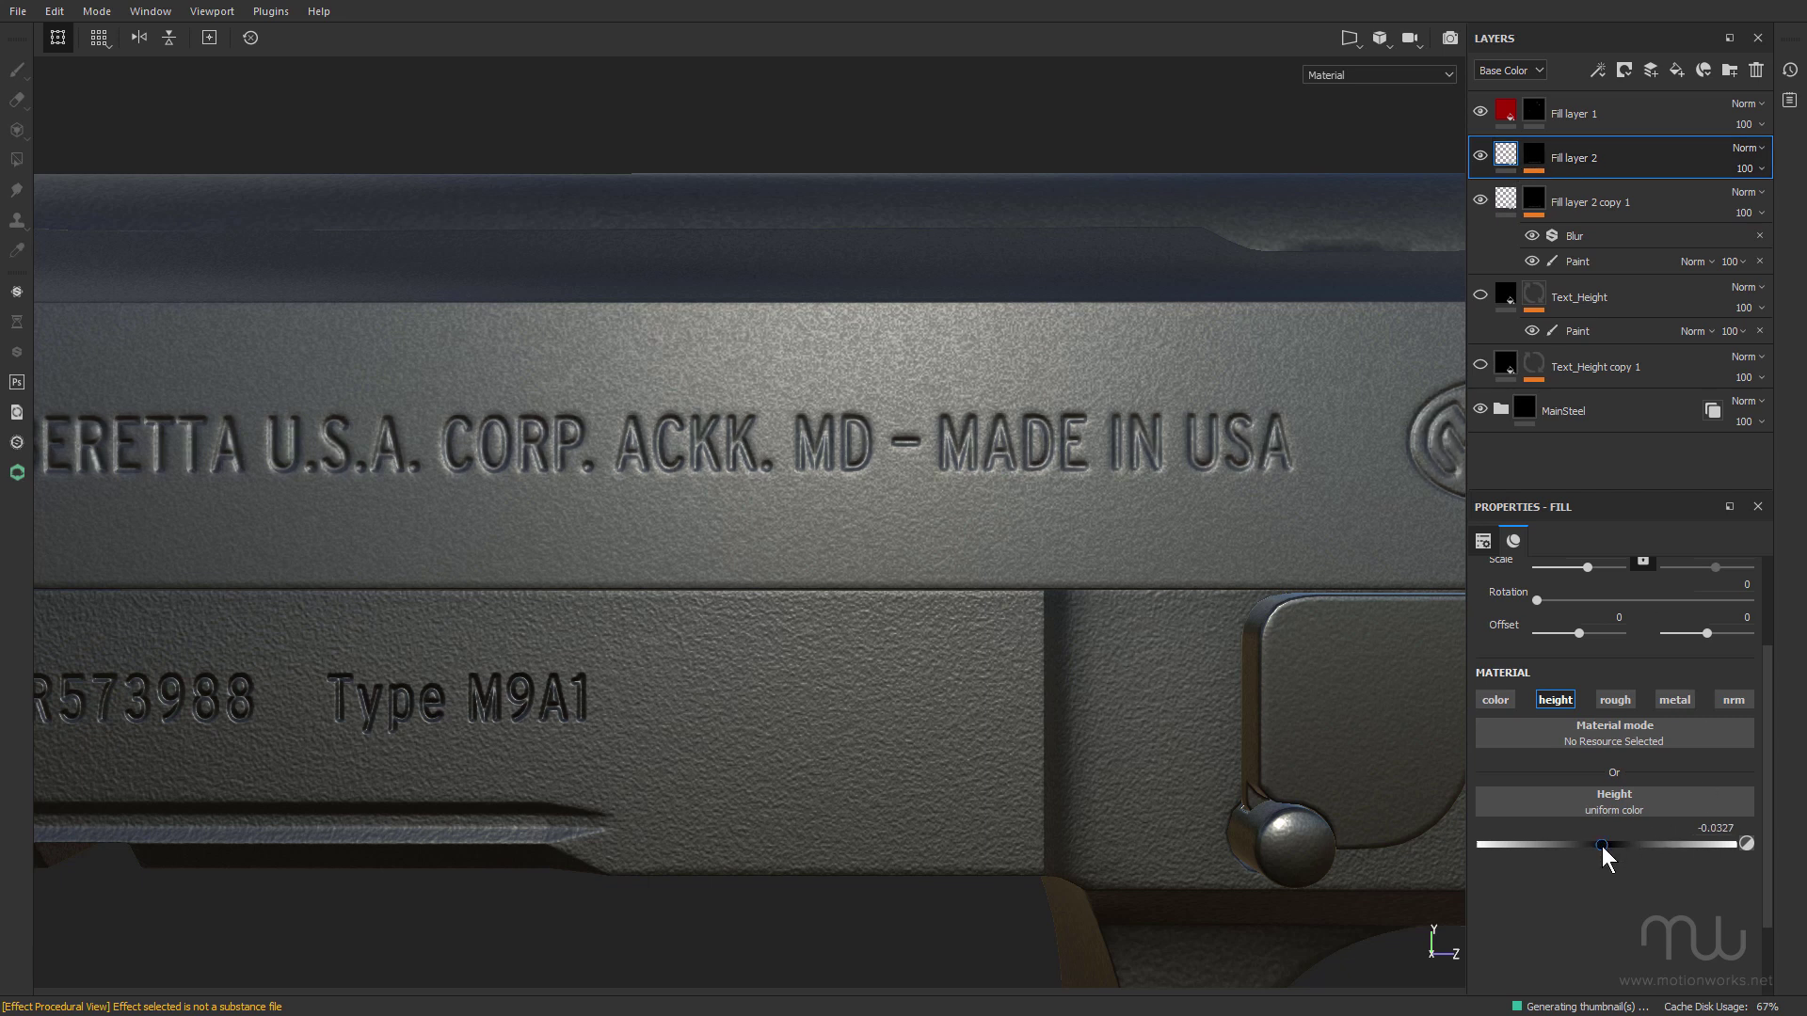
left_click_drag(1016, 464, 903, 437, "alt")
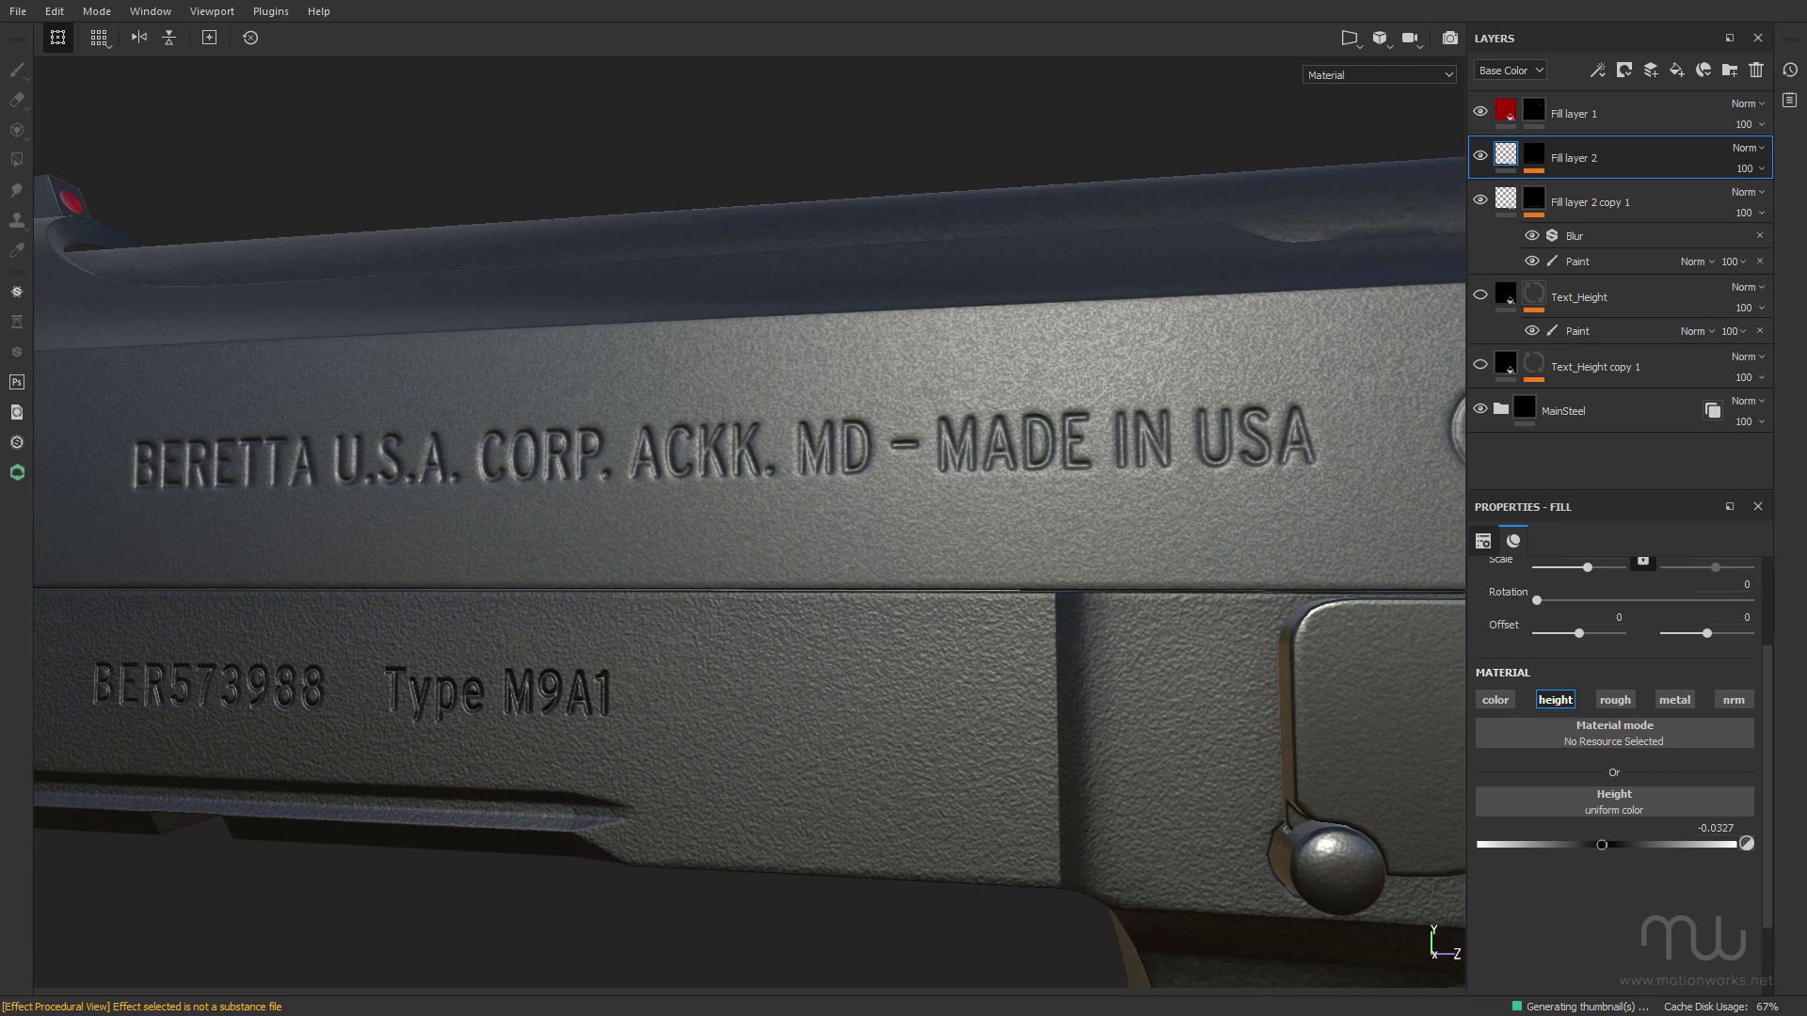
Compare the slide's engraving depth against the reference photo from several angles
key("alt+Tab")
left_click_drag(839, 422, 789, 439, "alt")
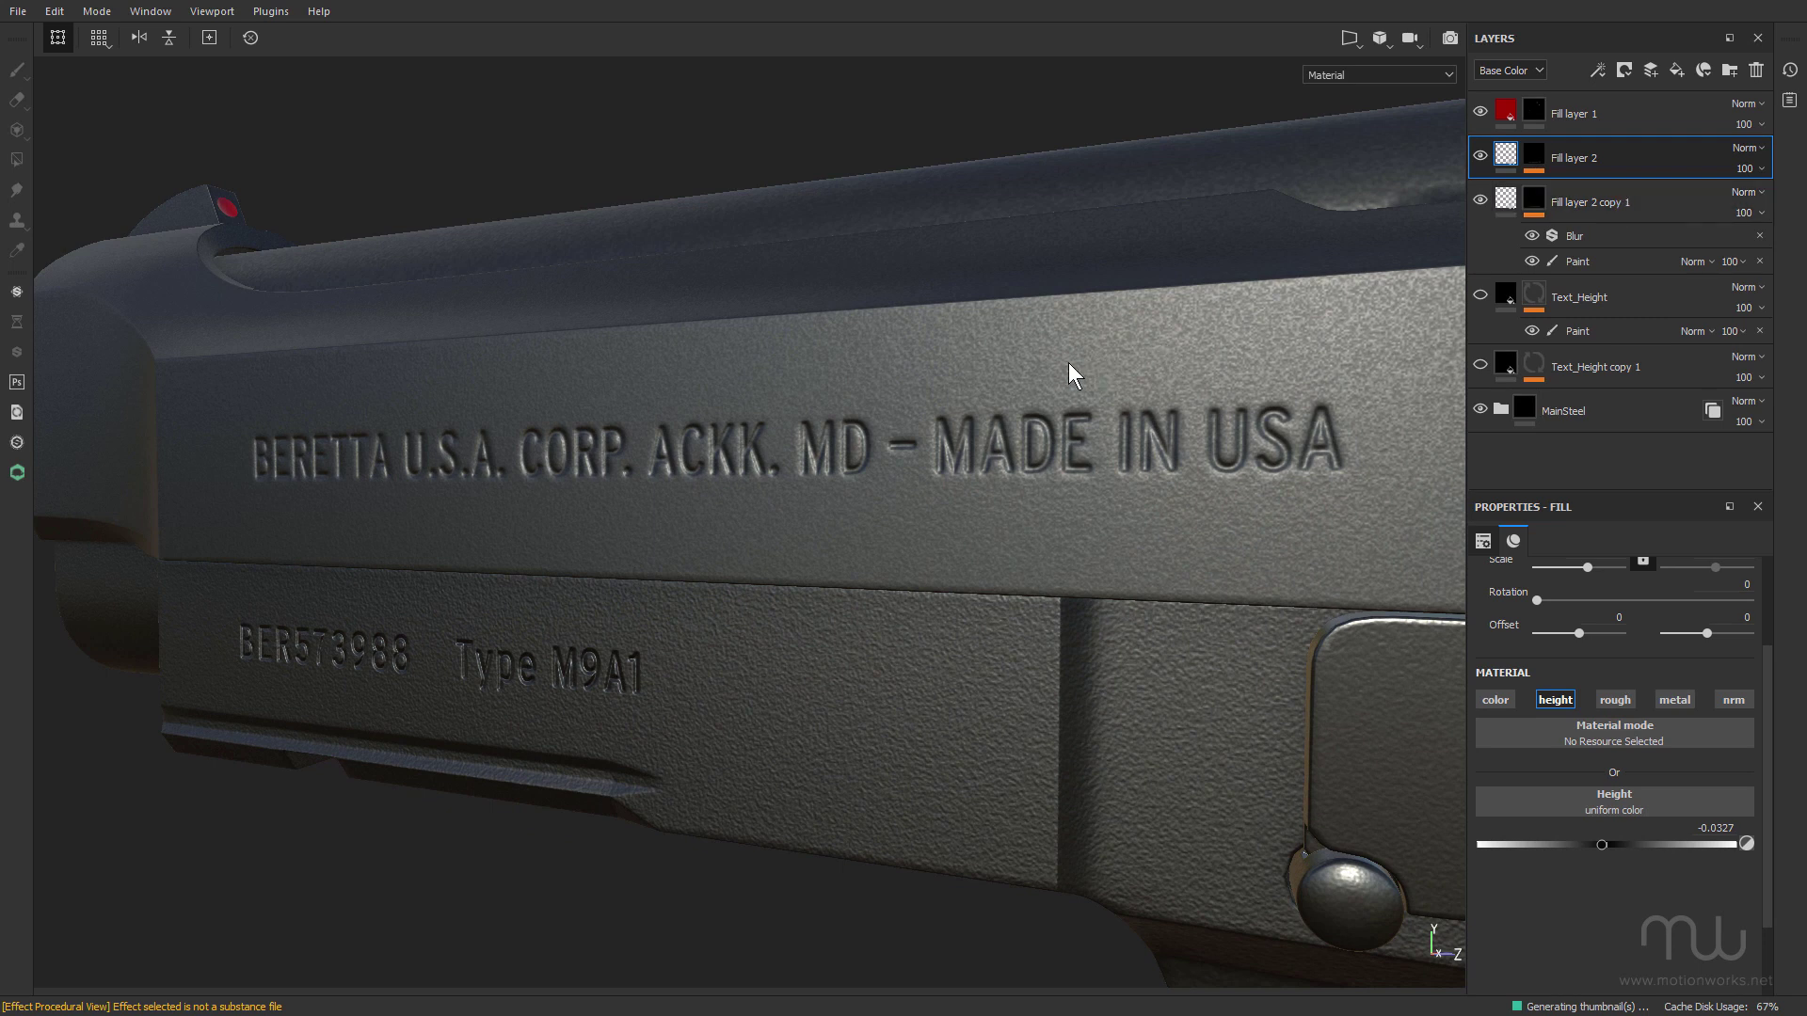
left_click_drag(1015, 357, 718, 411, "alt")
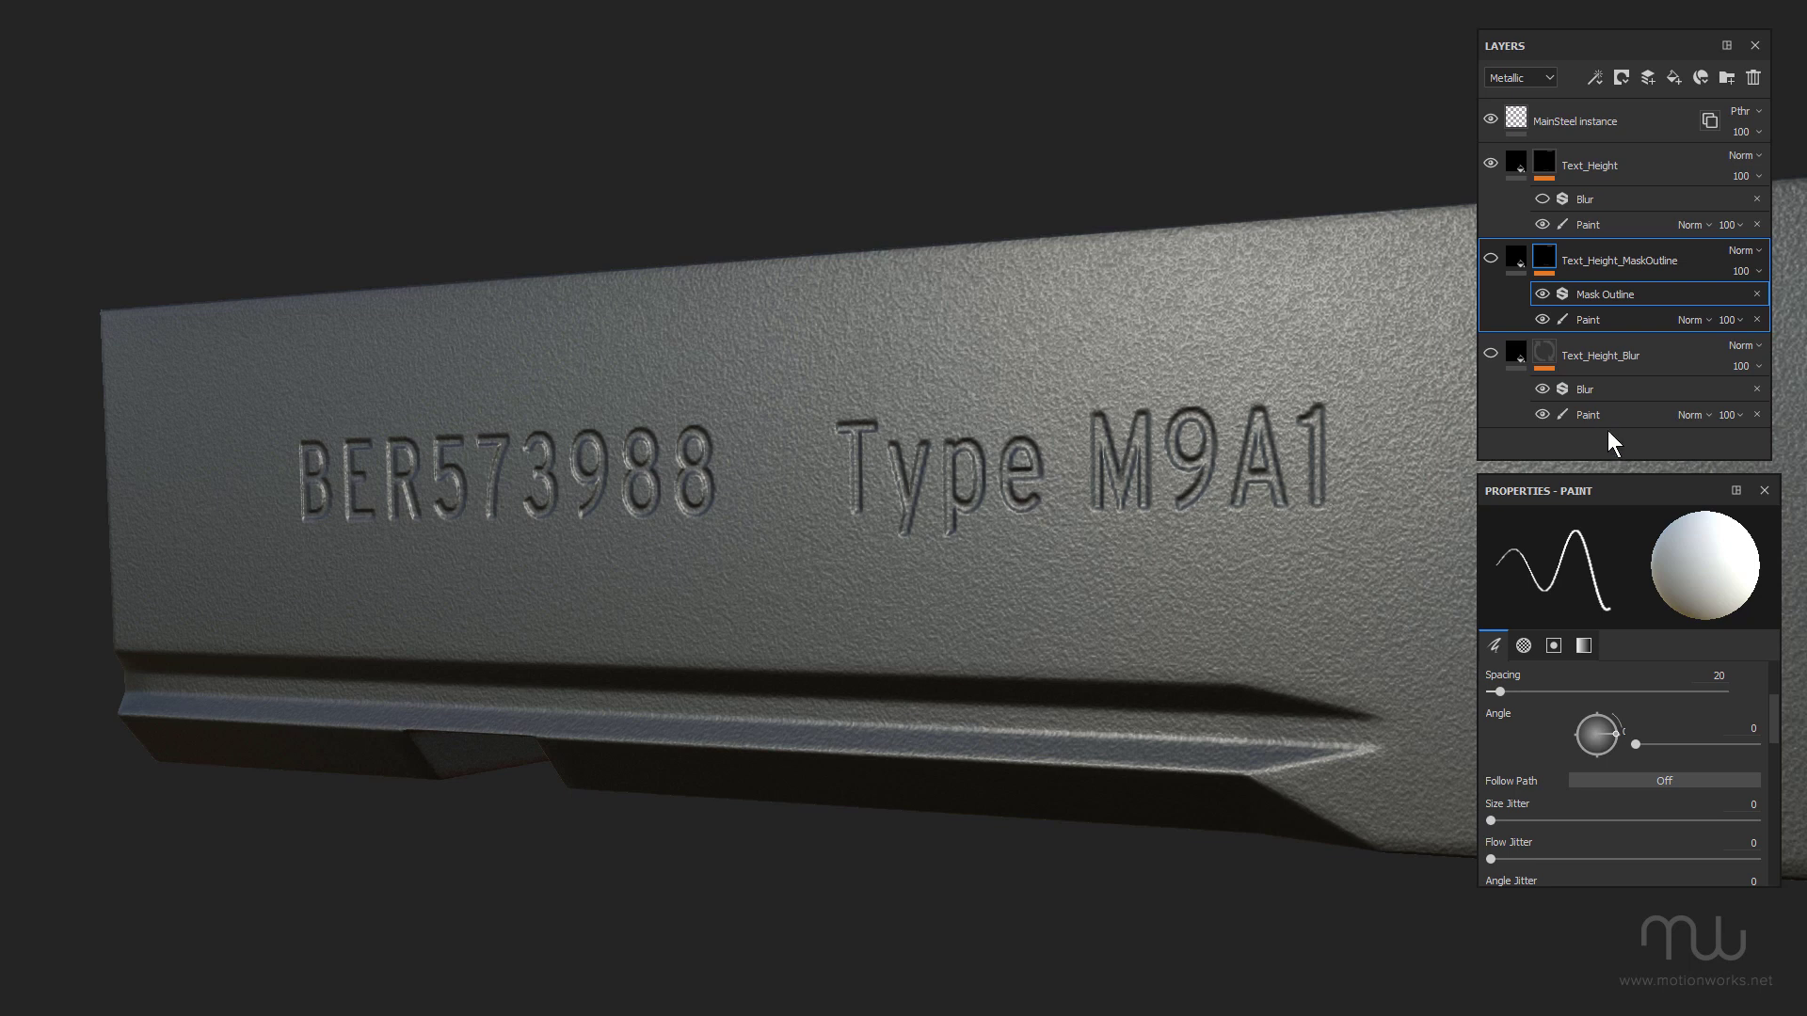
Show Text_Height_Blur, then add, browse and delete an empty filter above Mask Outline
left_click(1490, 353)
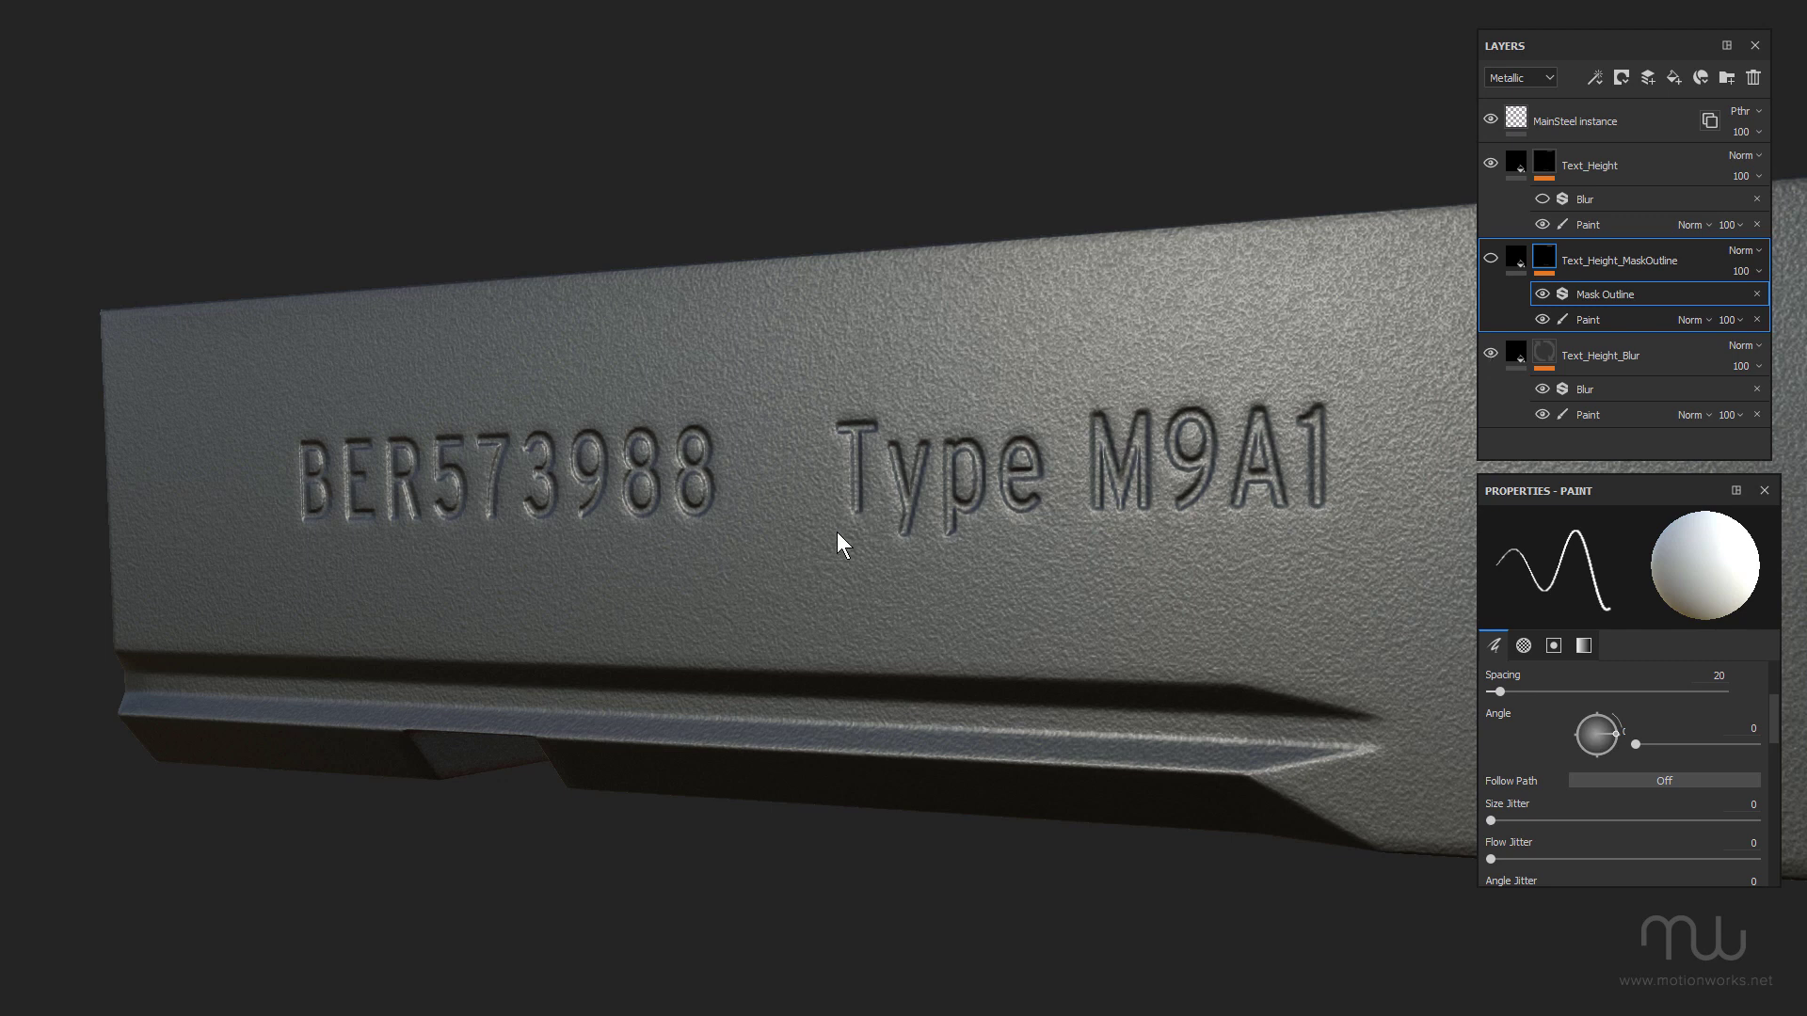
right_click(1589, 293)
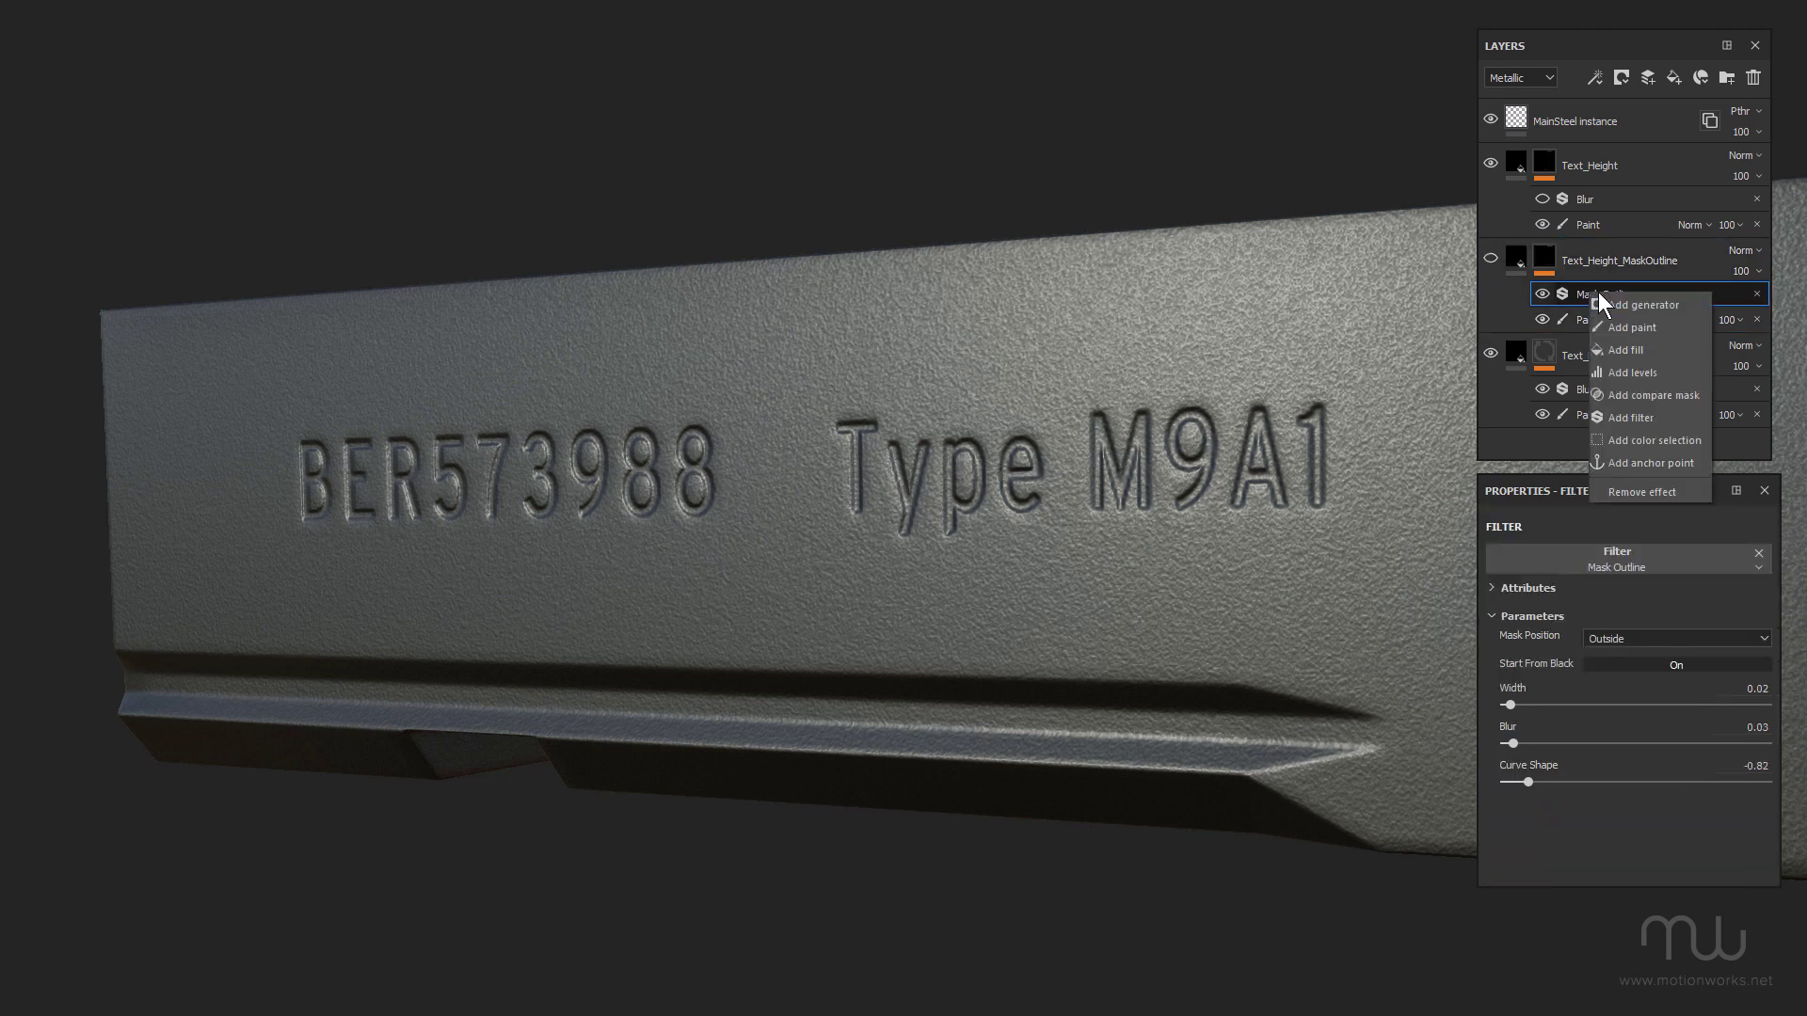
left_click(1629, 417)
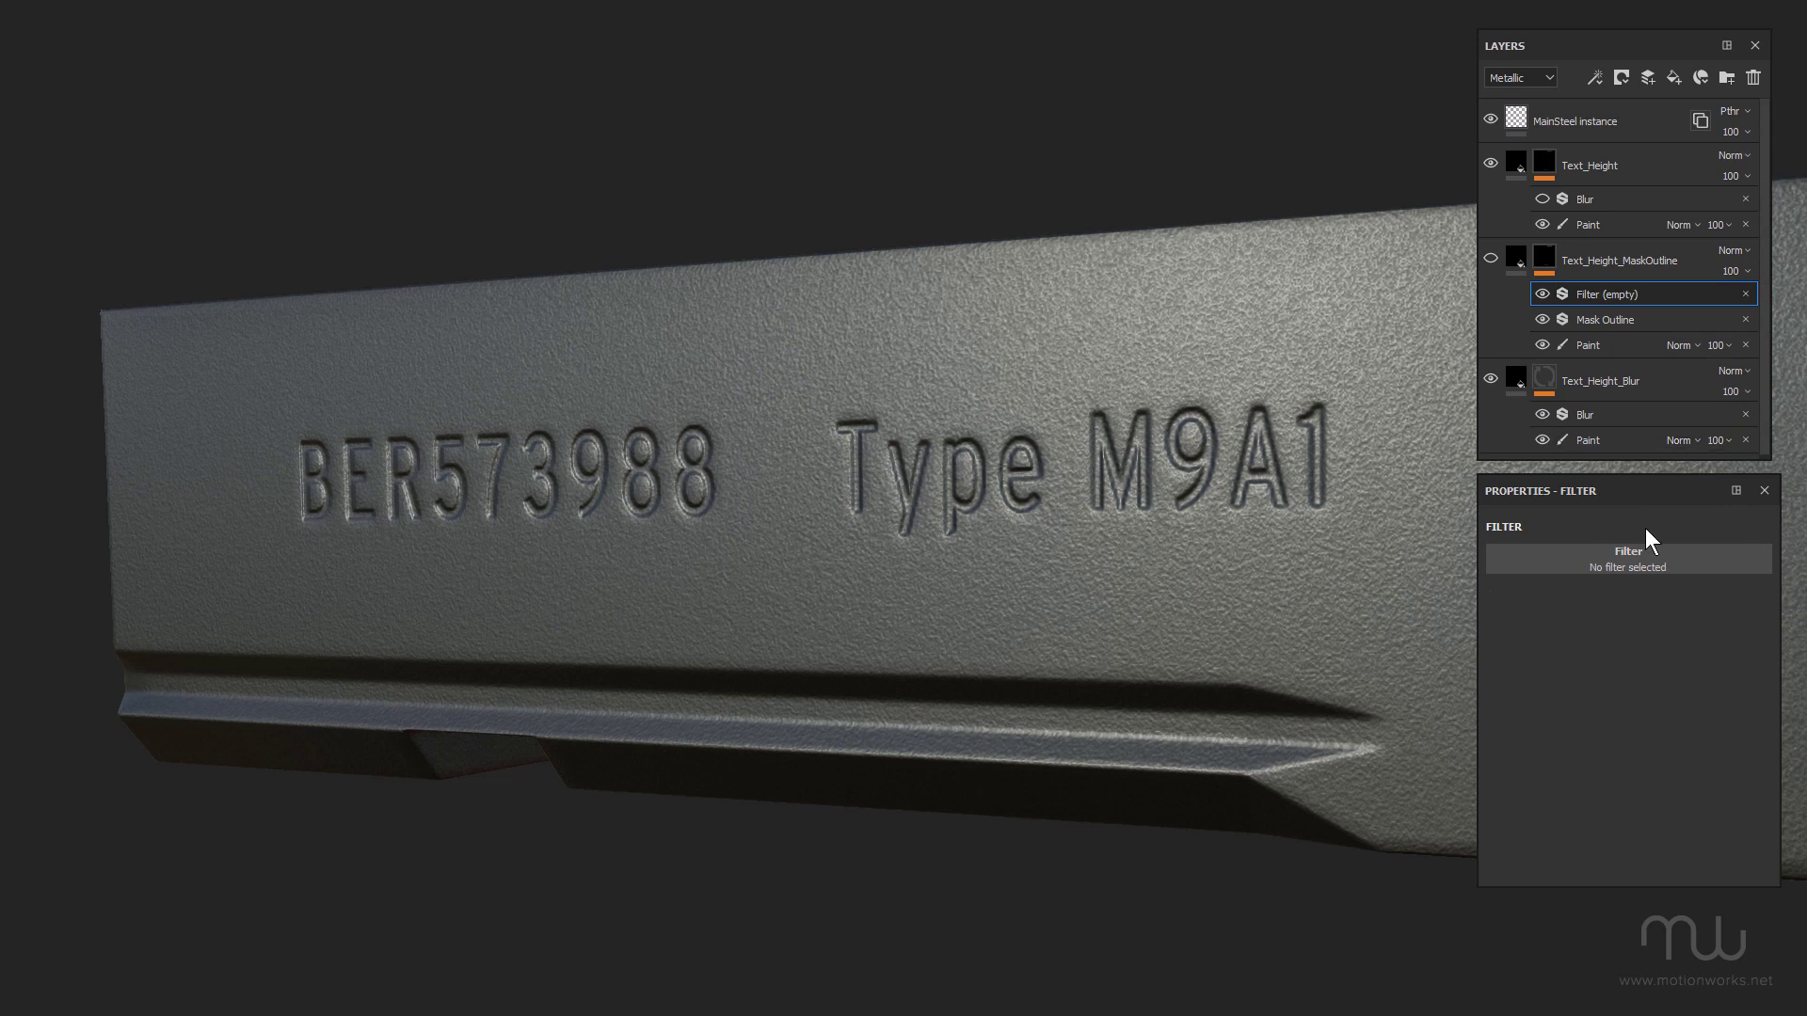
left_click(1634, 557)
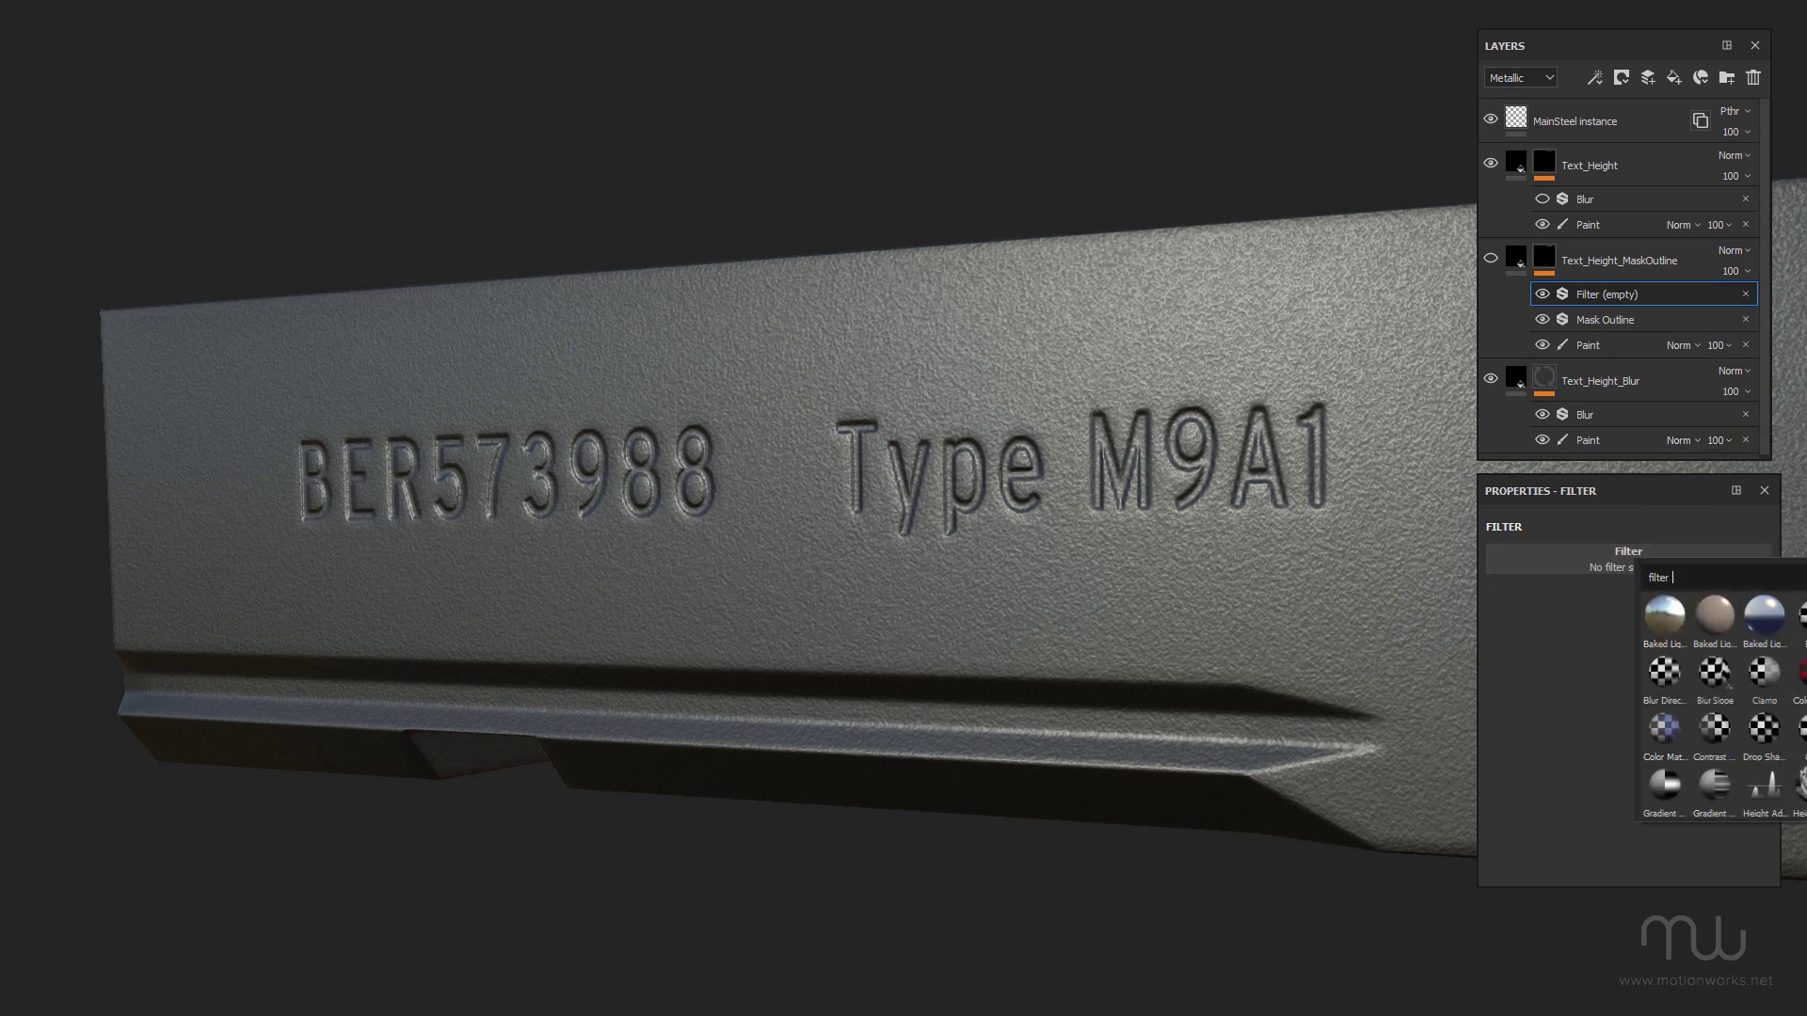
scroll(1662, 765, "down", 3)
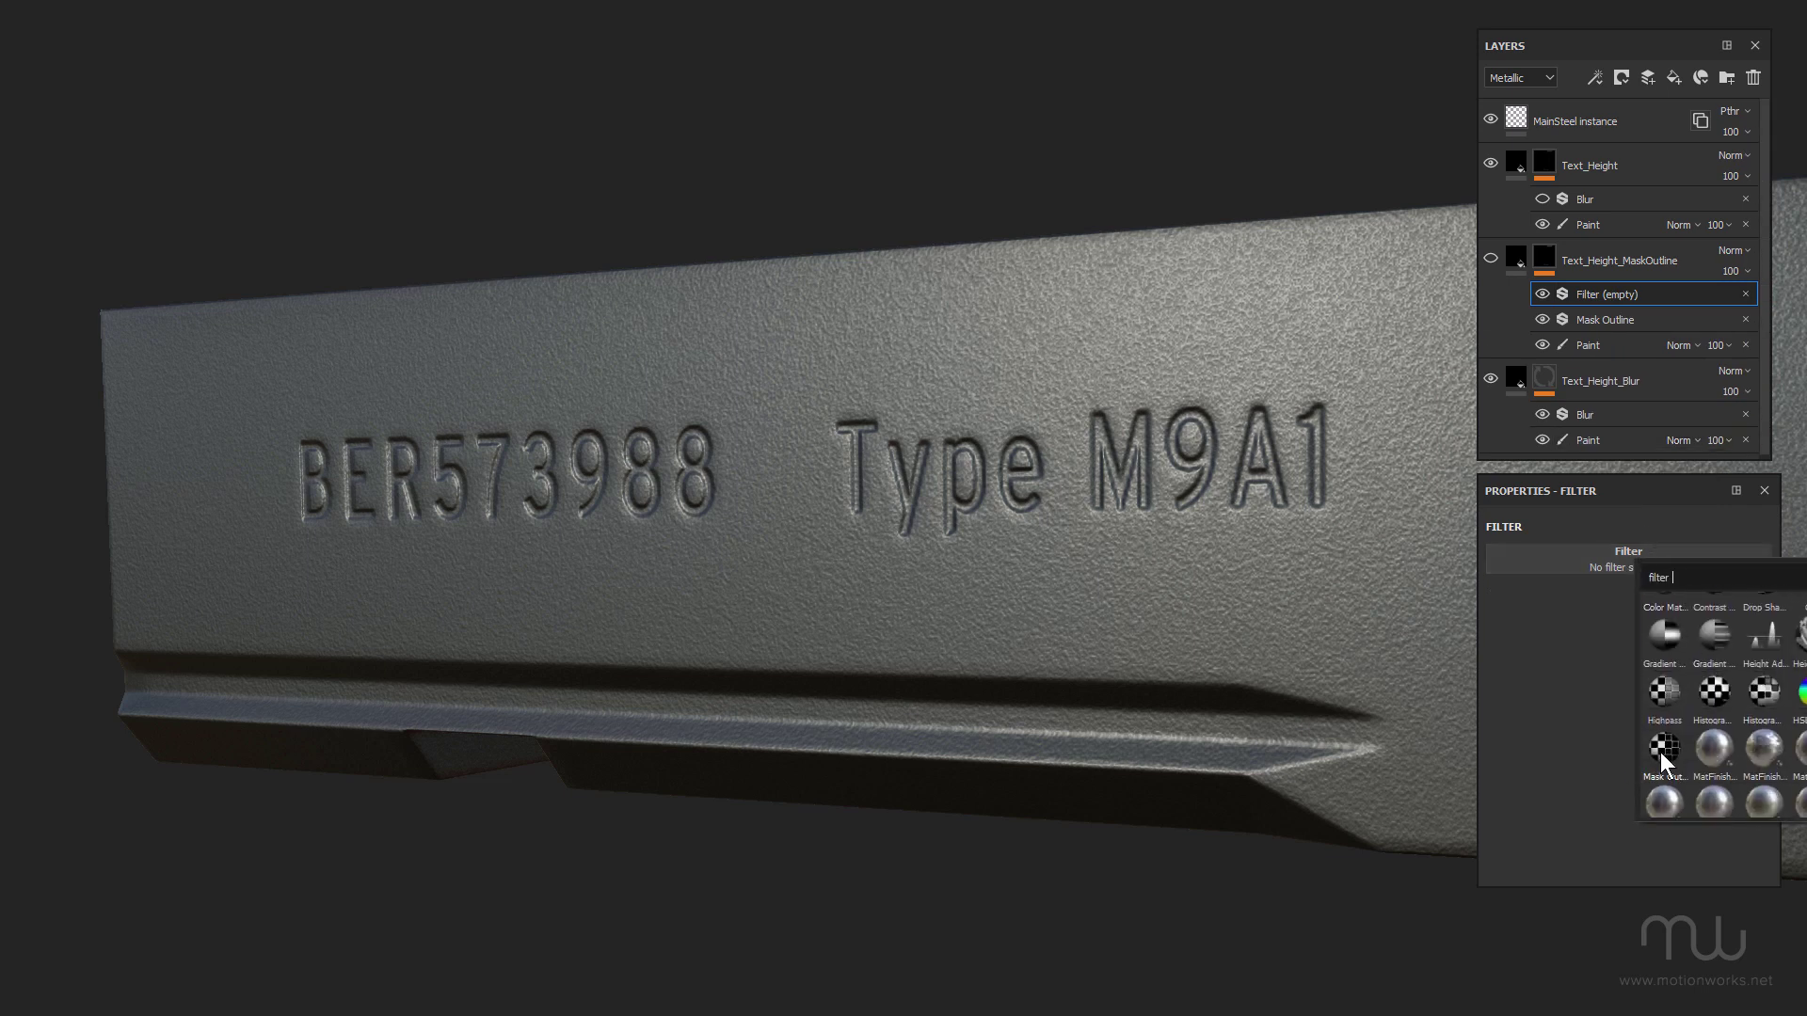
mouse_move(1674, 756)
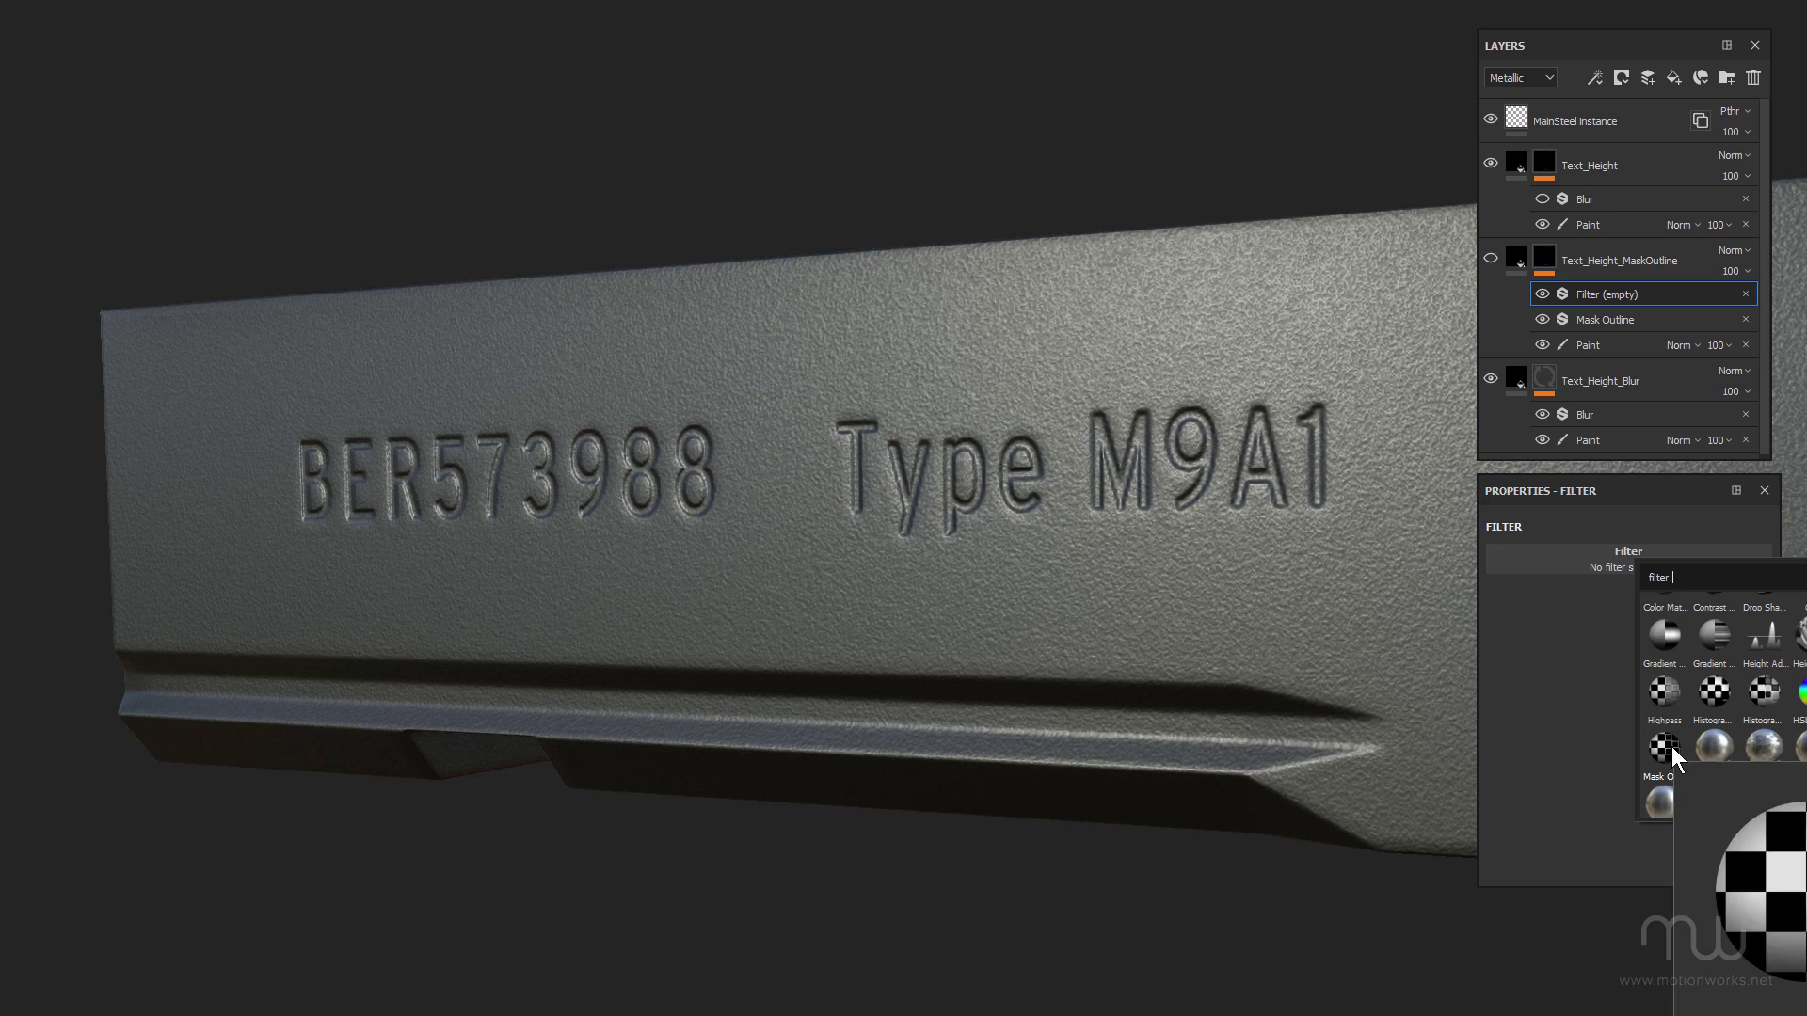
left_click(1668, 553)
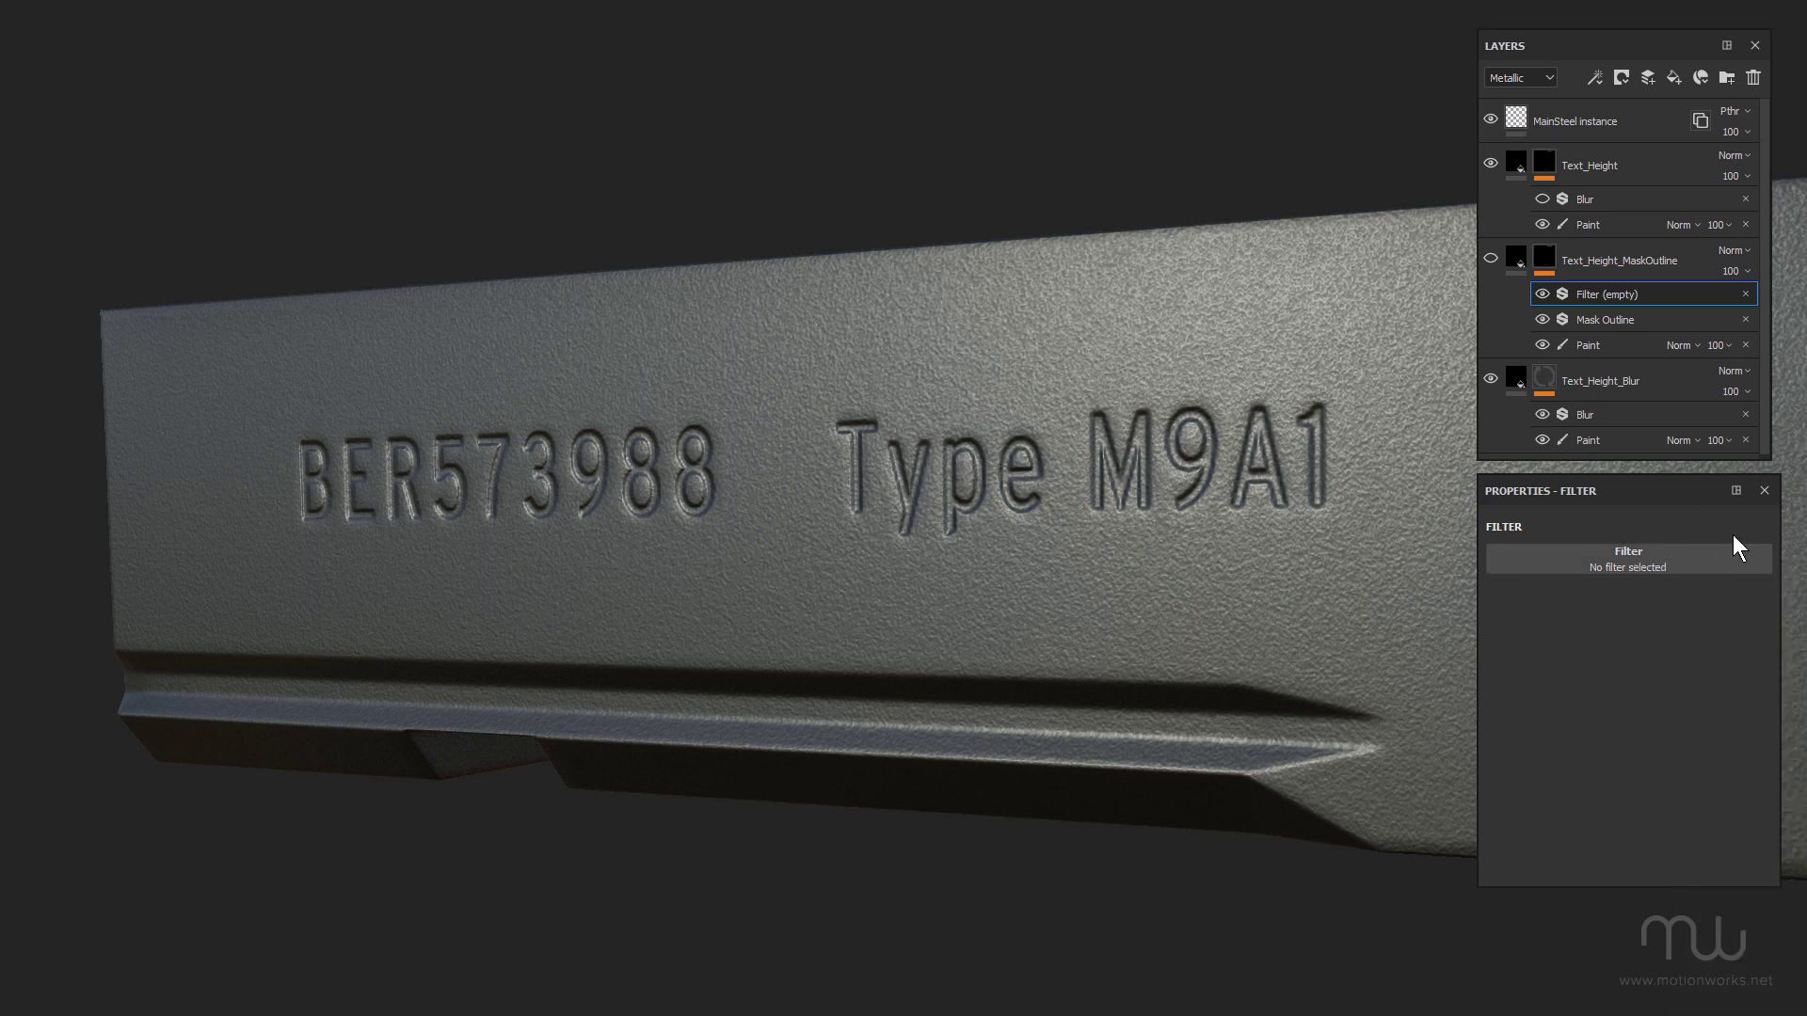
left_click(1745, 294)
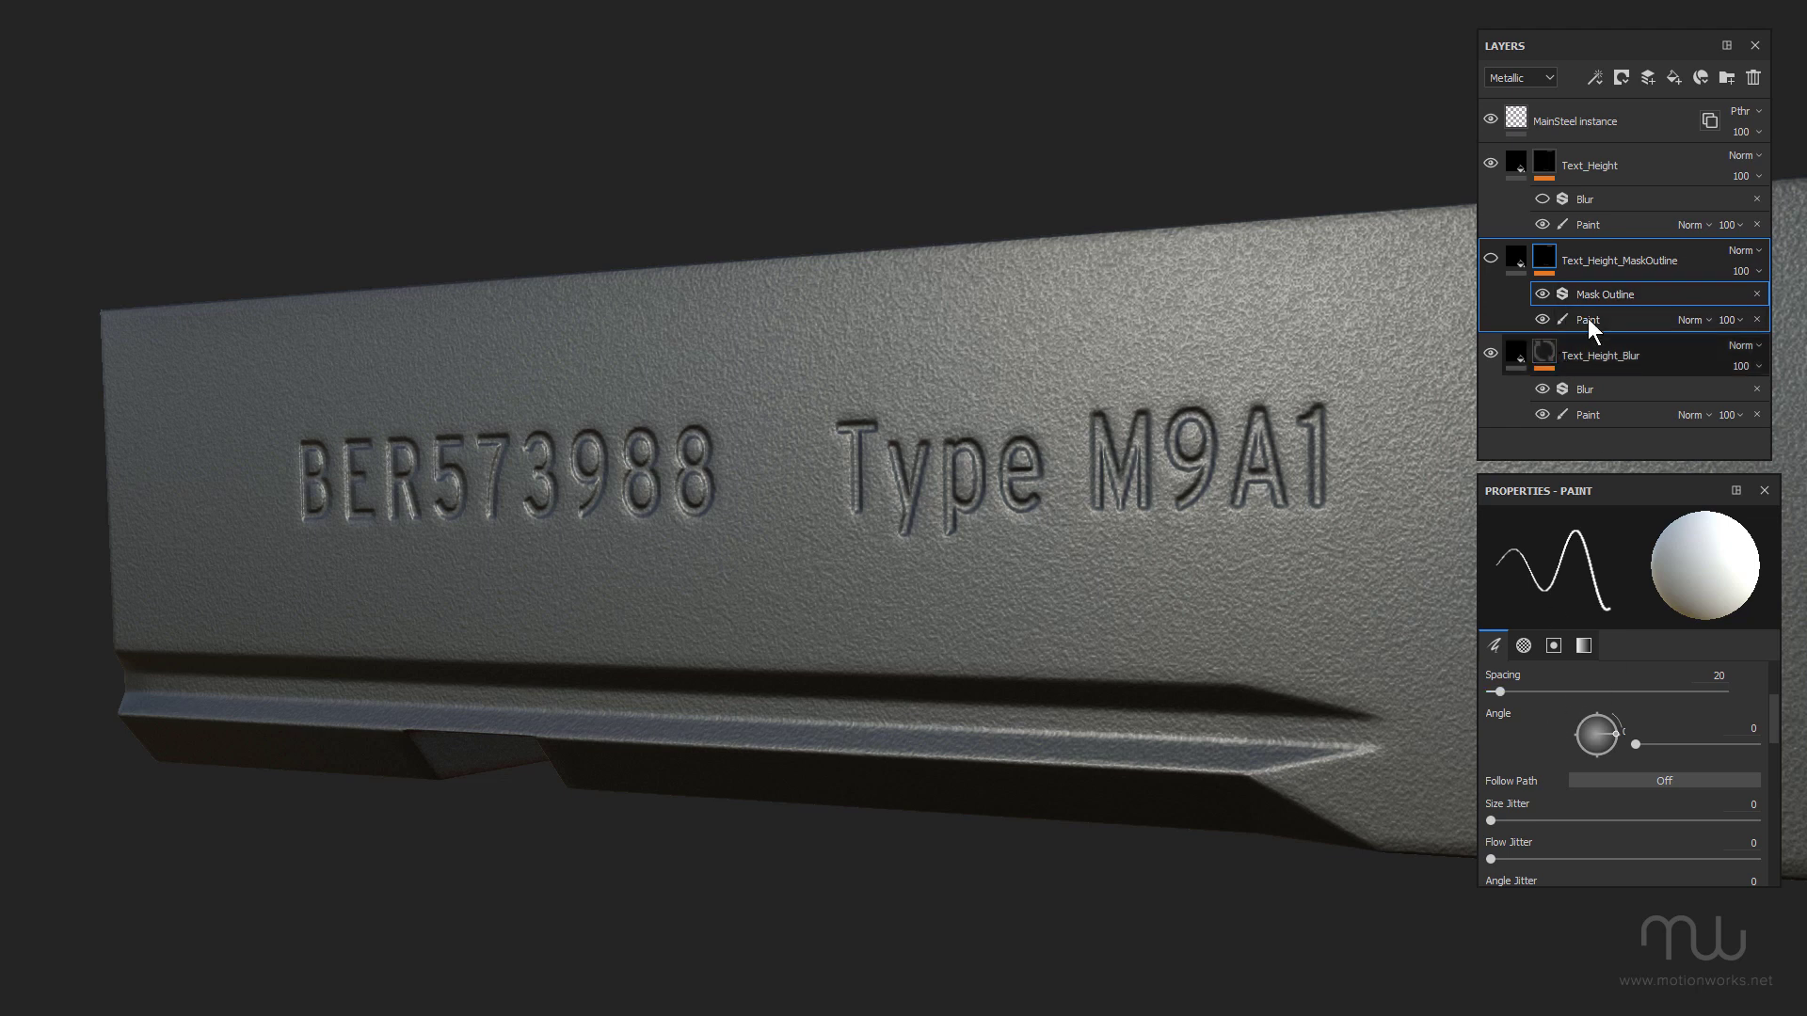
Hide Text_Height_Blur and Text_Height and set the Mask Outline blur to 0
left_click(1491, 353)
left_click(1489, 164)
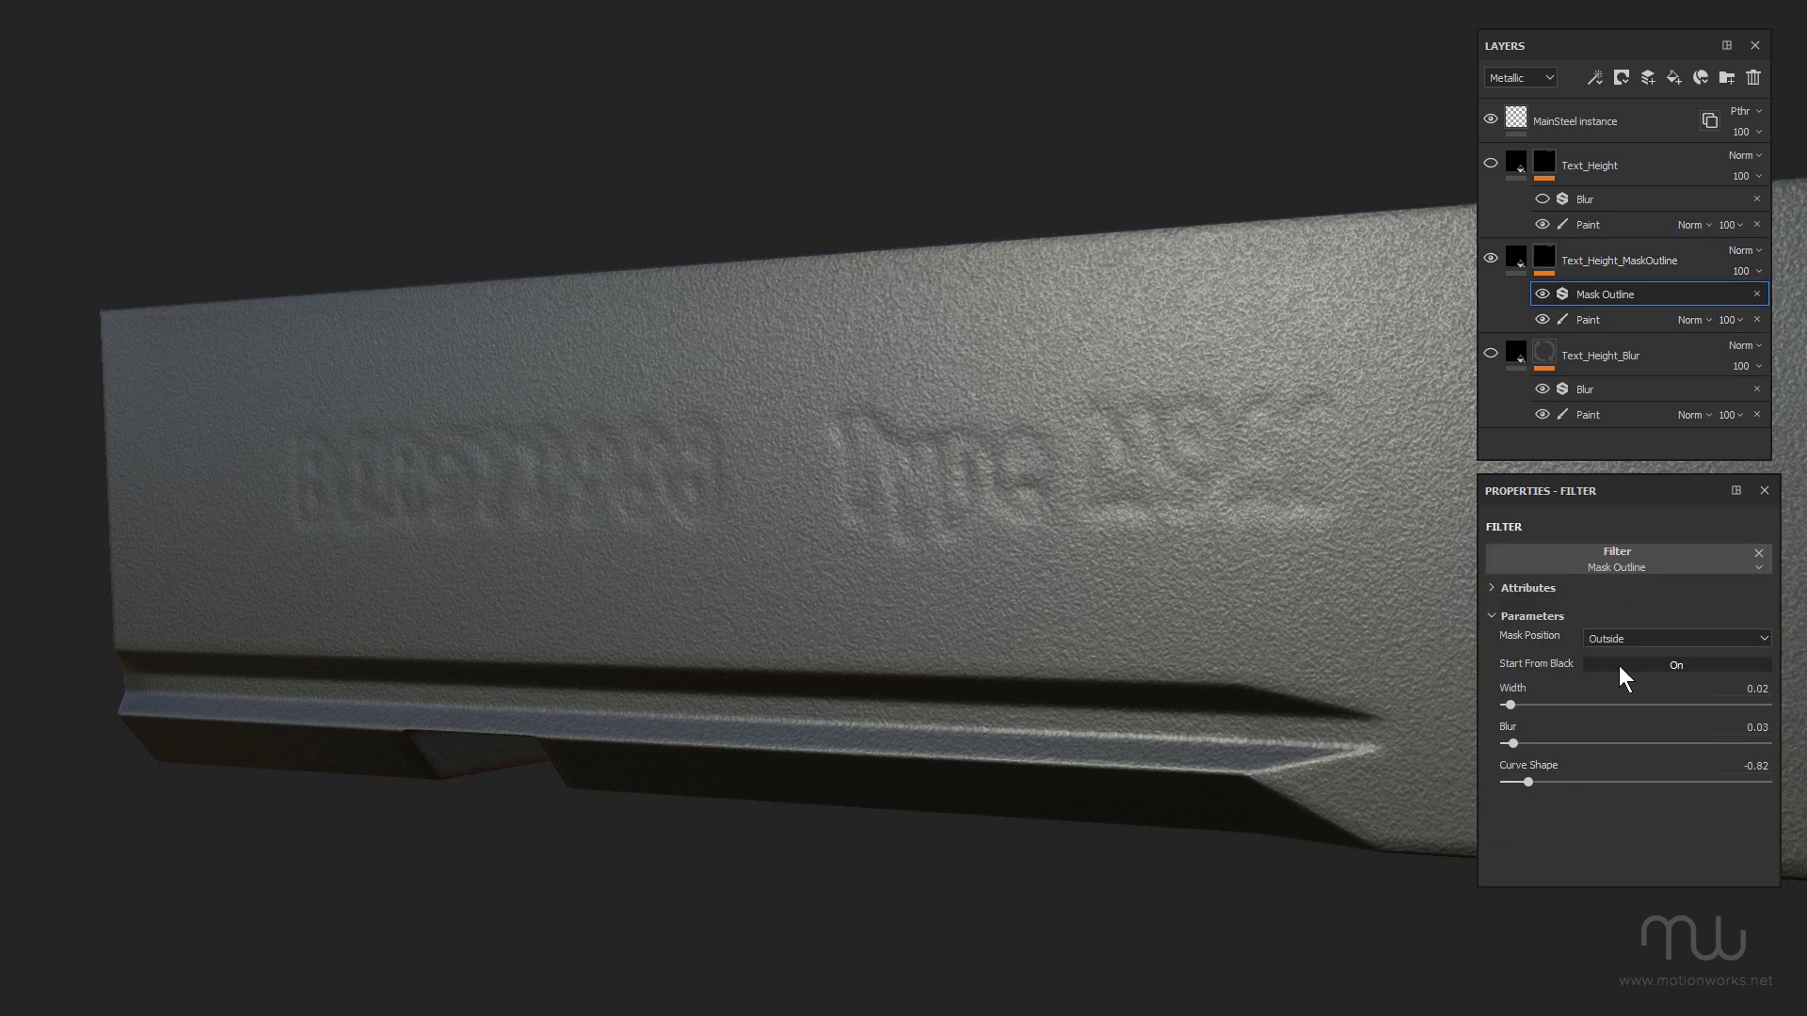
left_click_drag(1515, 743, 1489, 746)
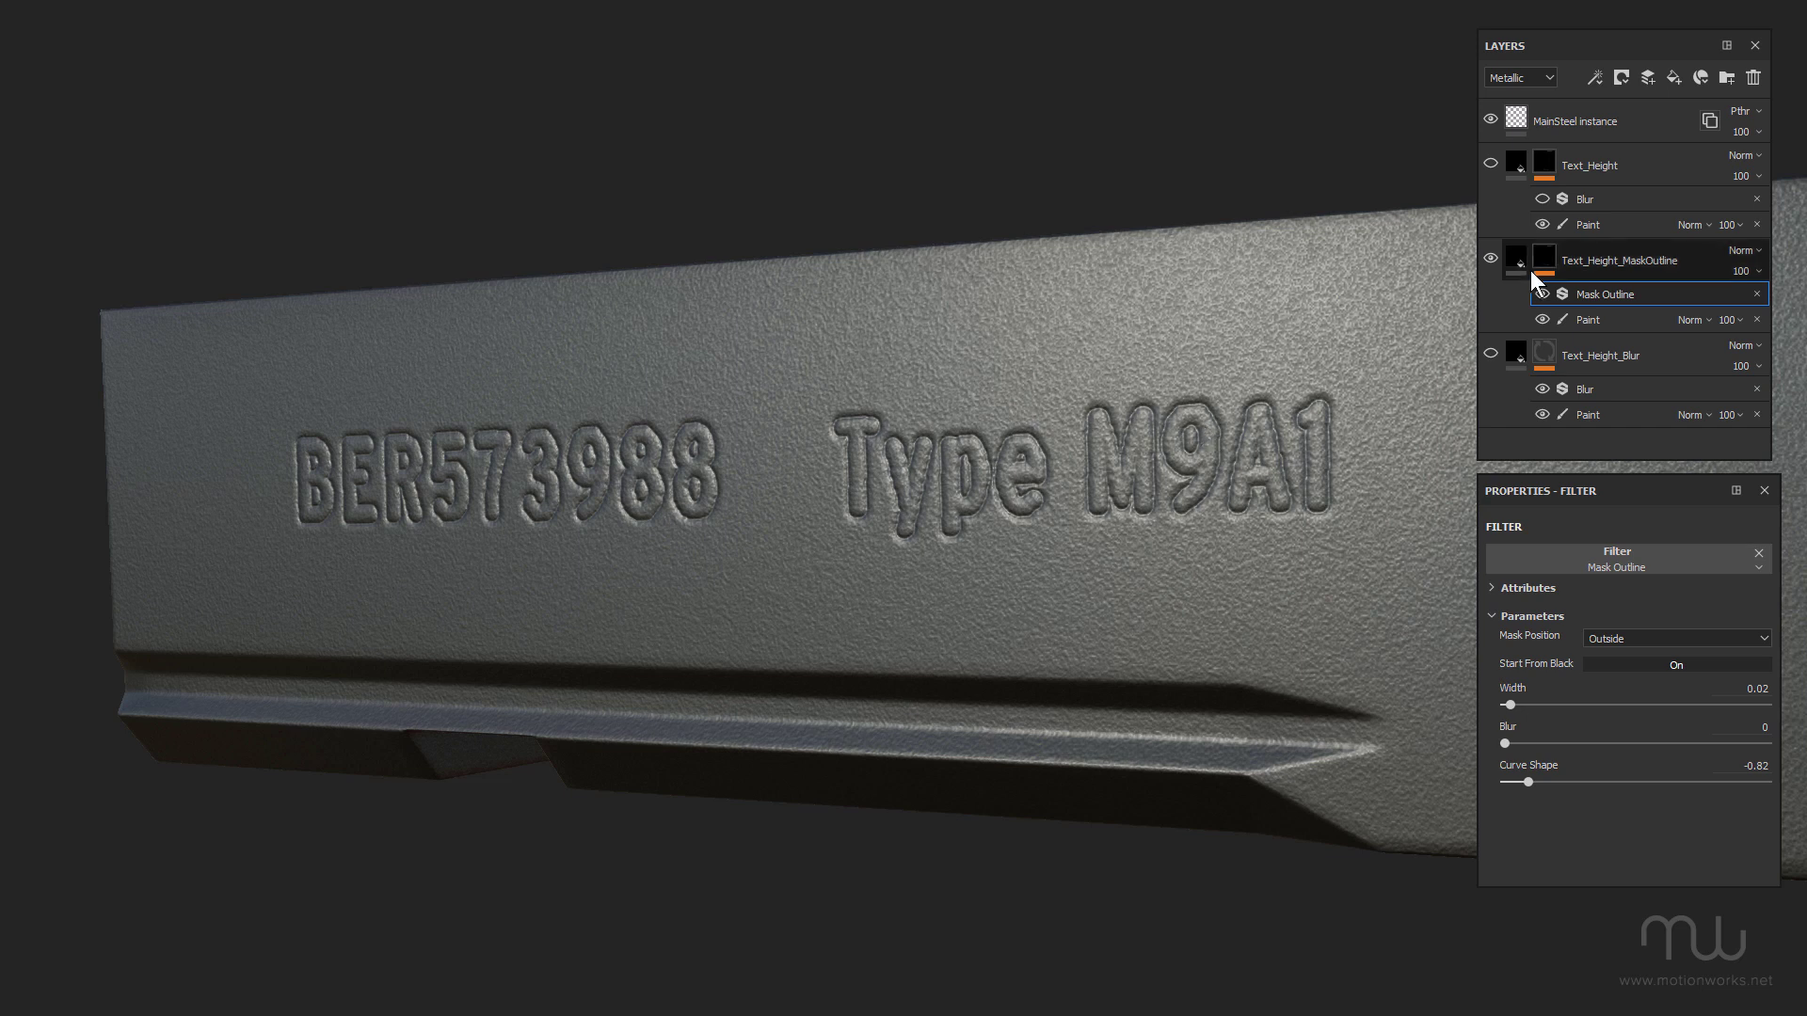
Toggle the Mask Outline filter off and on to compare, then show Text_Height again
left_click(1537, 295)
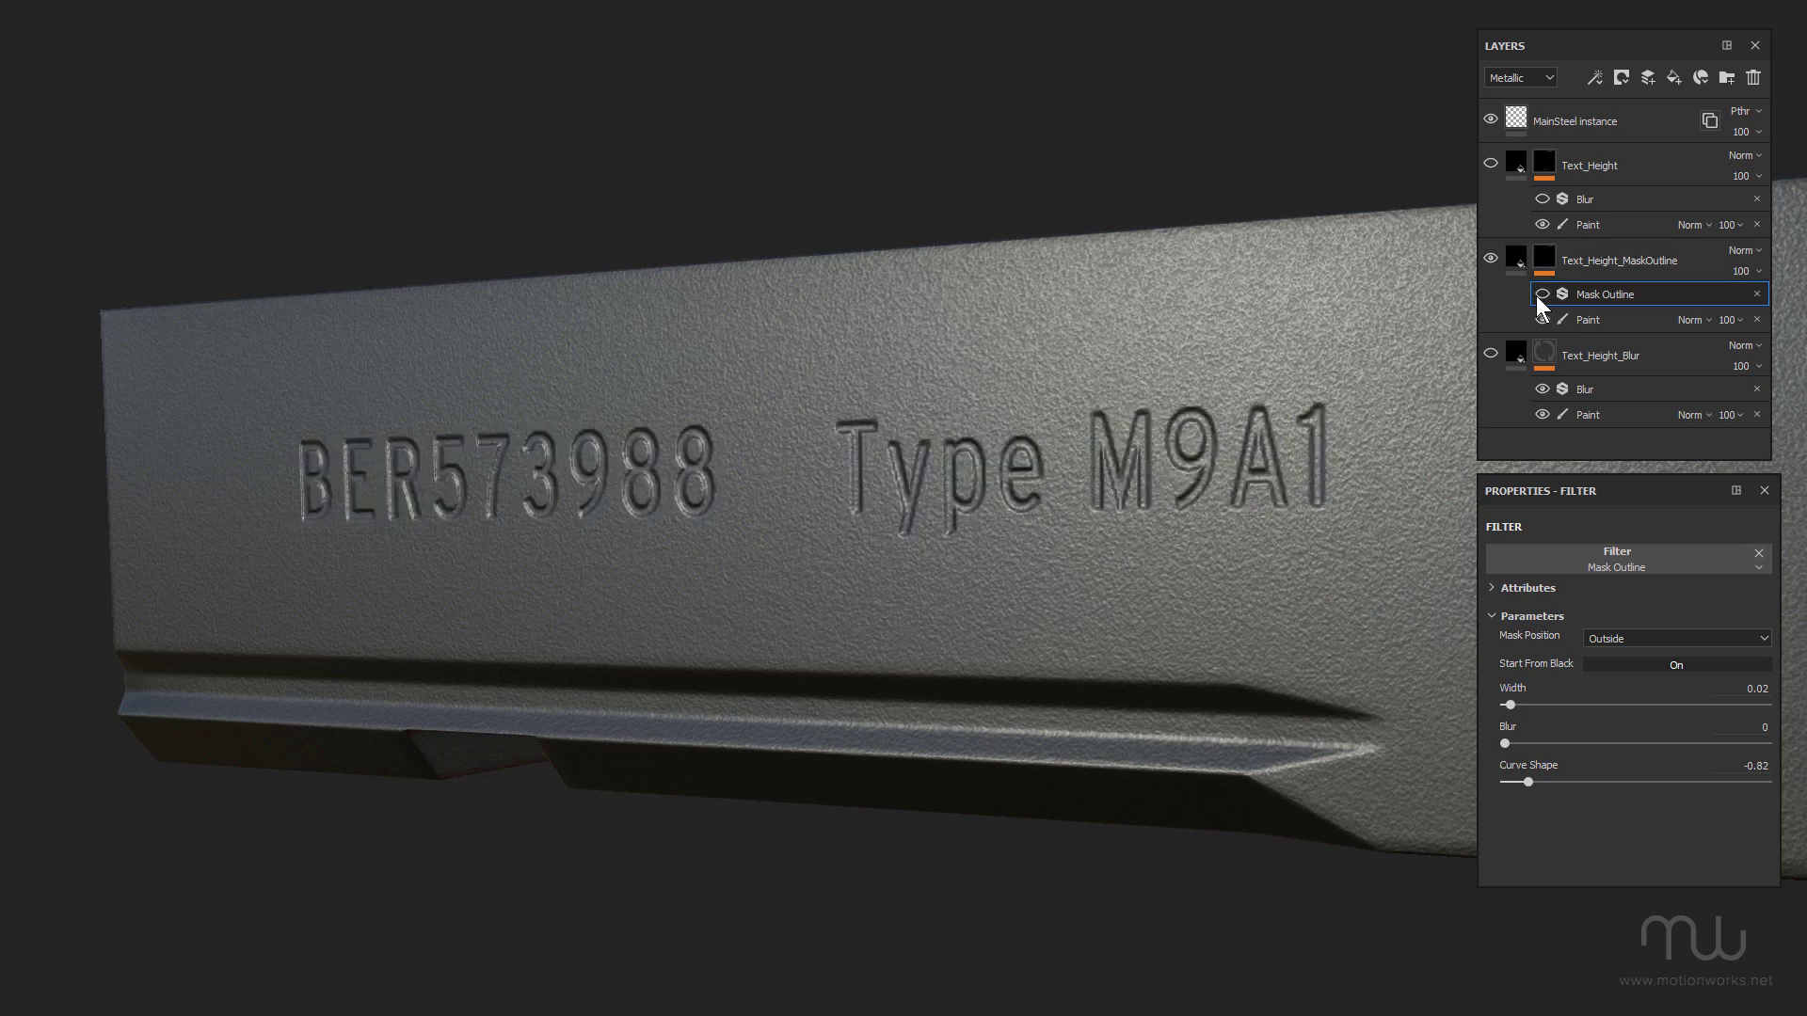
left_click(1540, 294)
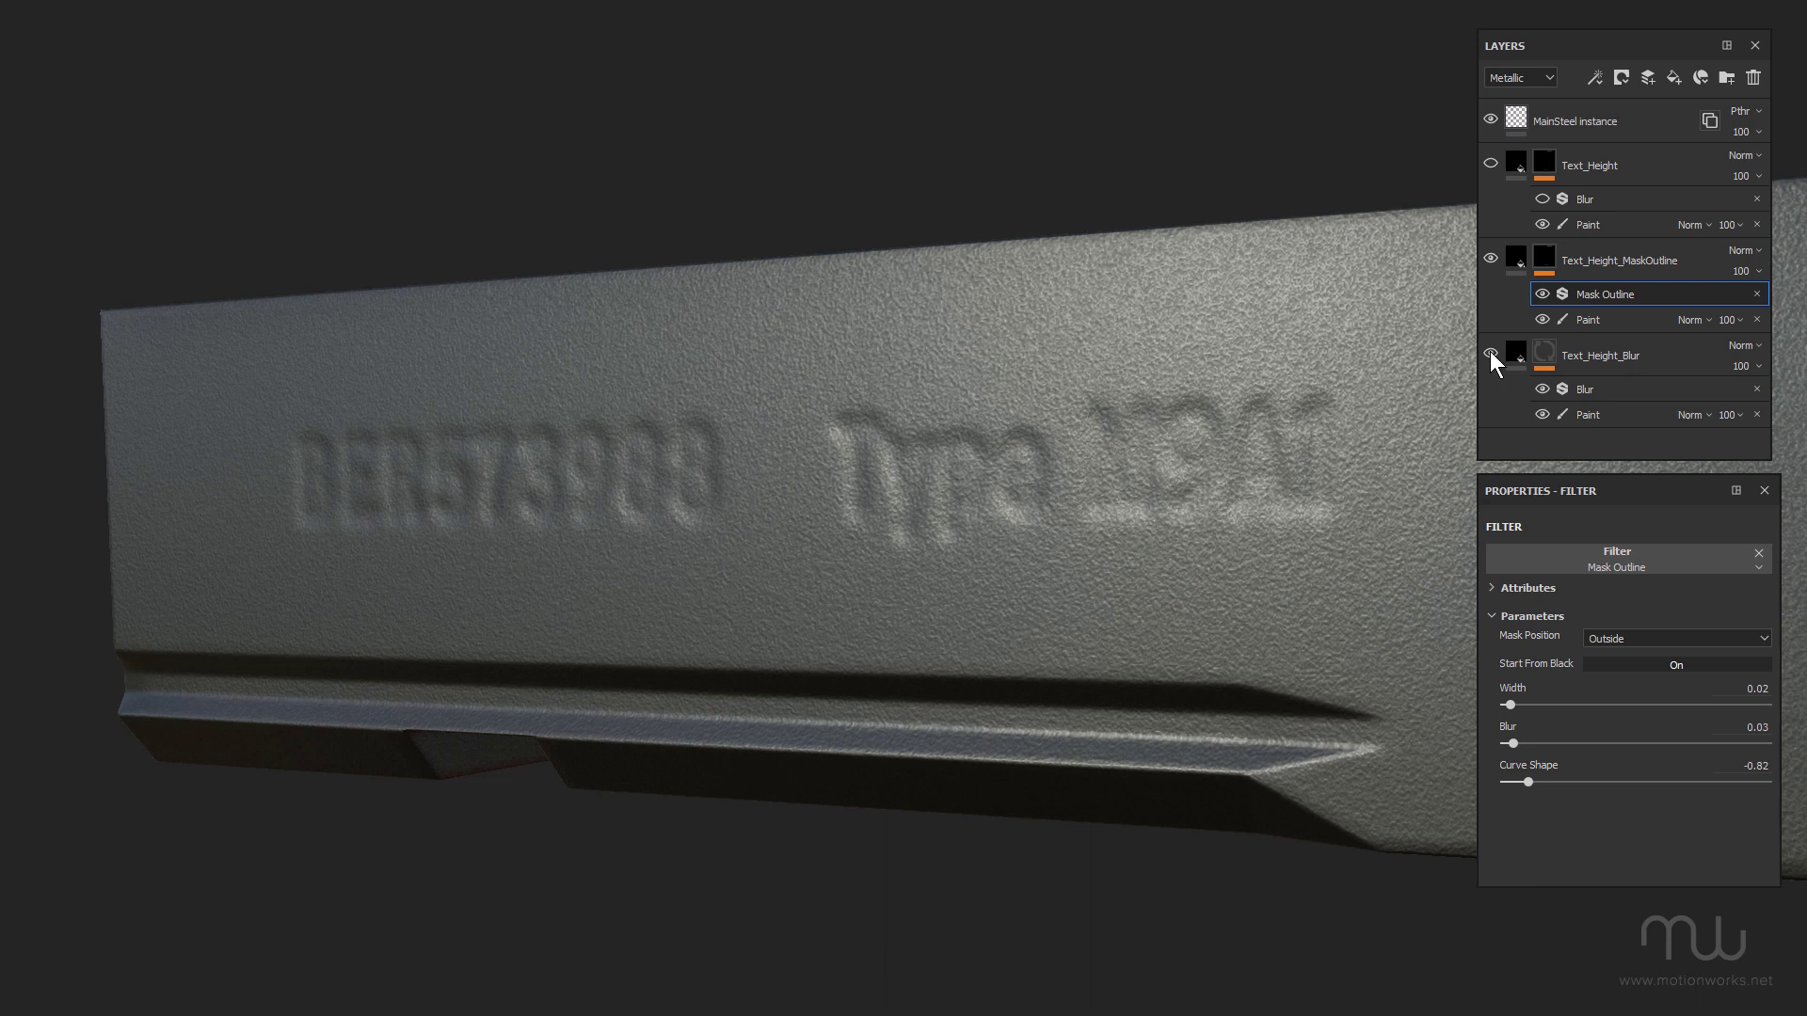
left_click(1489, 163)
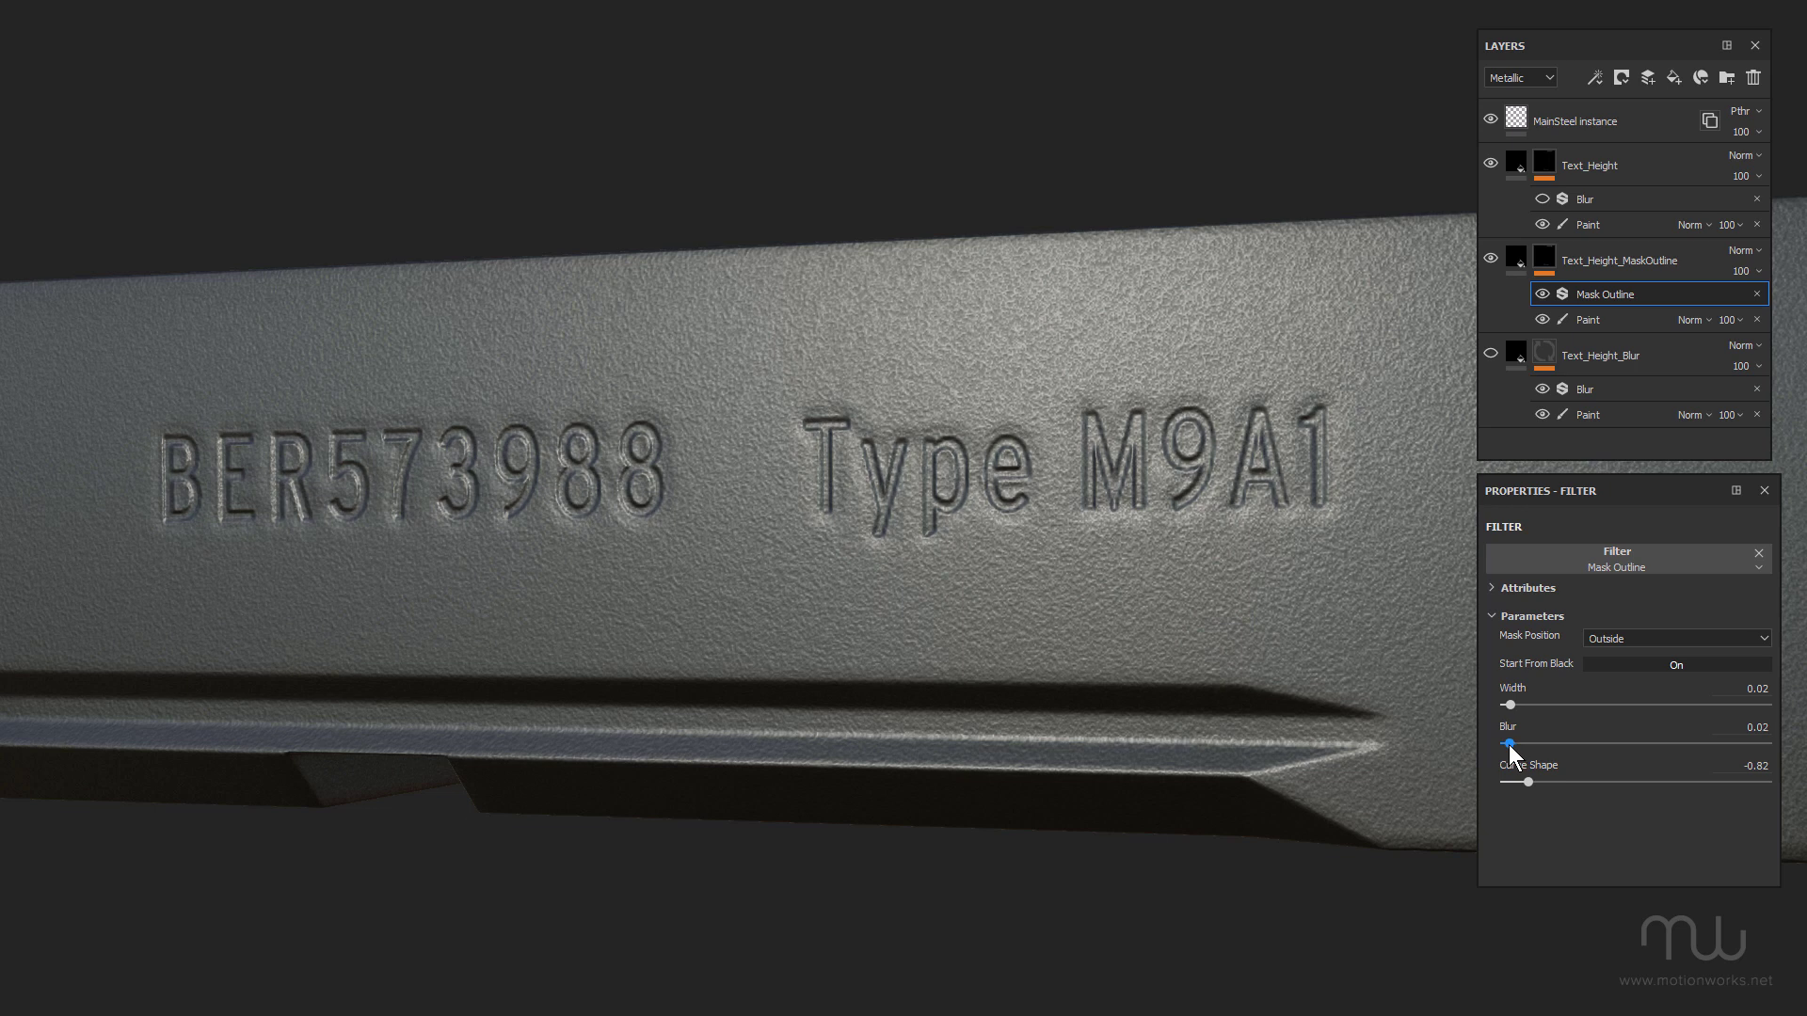
Raise the Mask Outline filter's blur to 0.03
left_click(1510, 743)
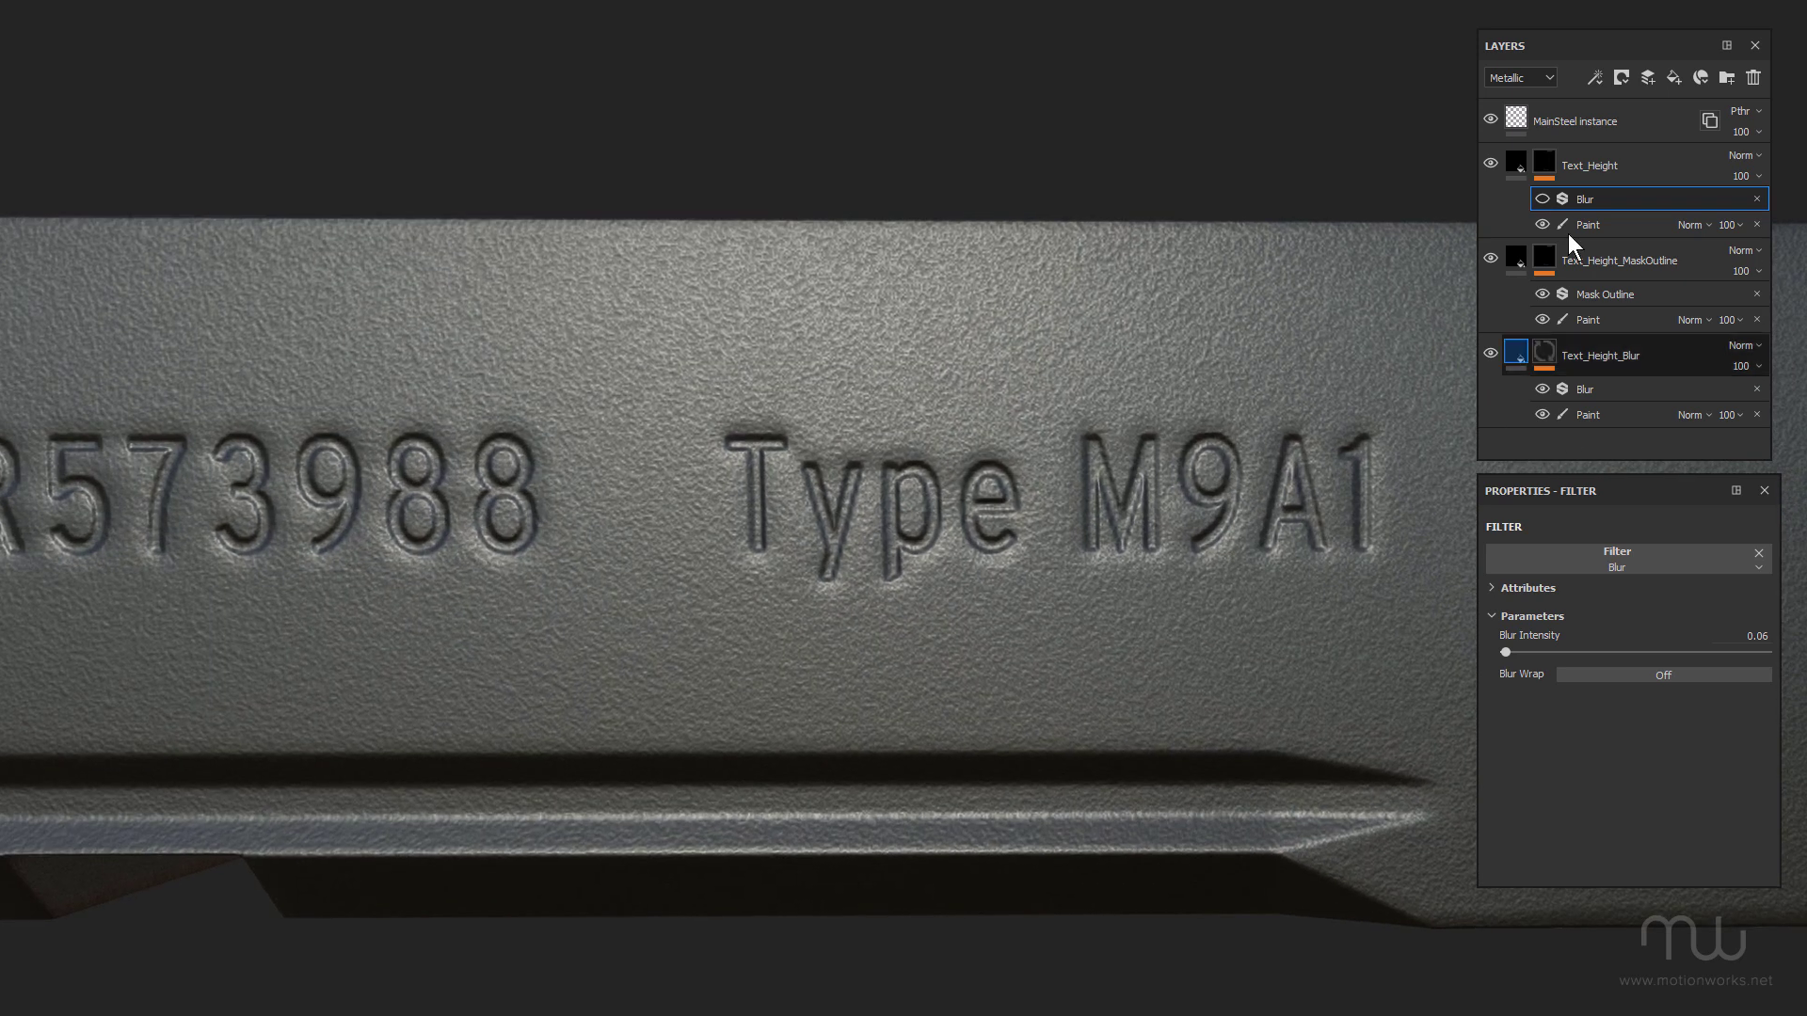
Re-enable Text_Height's Blur filter, show Text_Height_MaskOutline and Text_Height_Blur, and review the serial number
left_click(1544, 198)
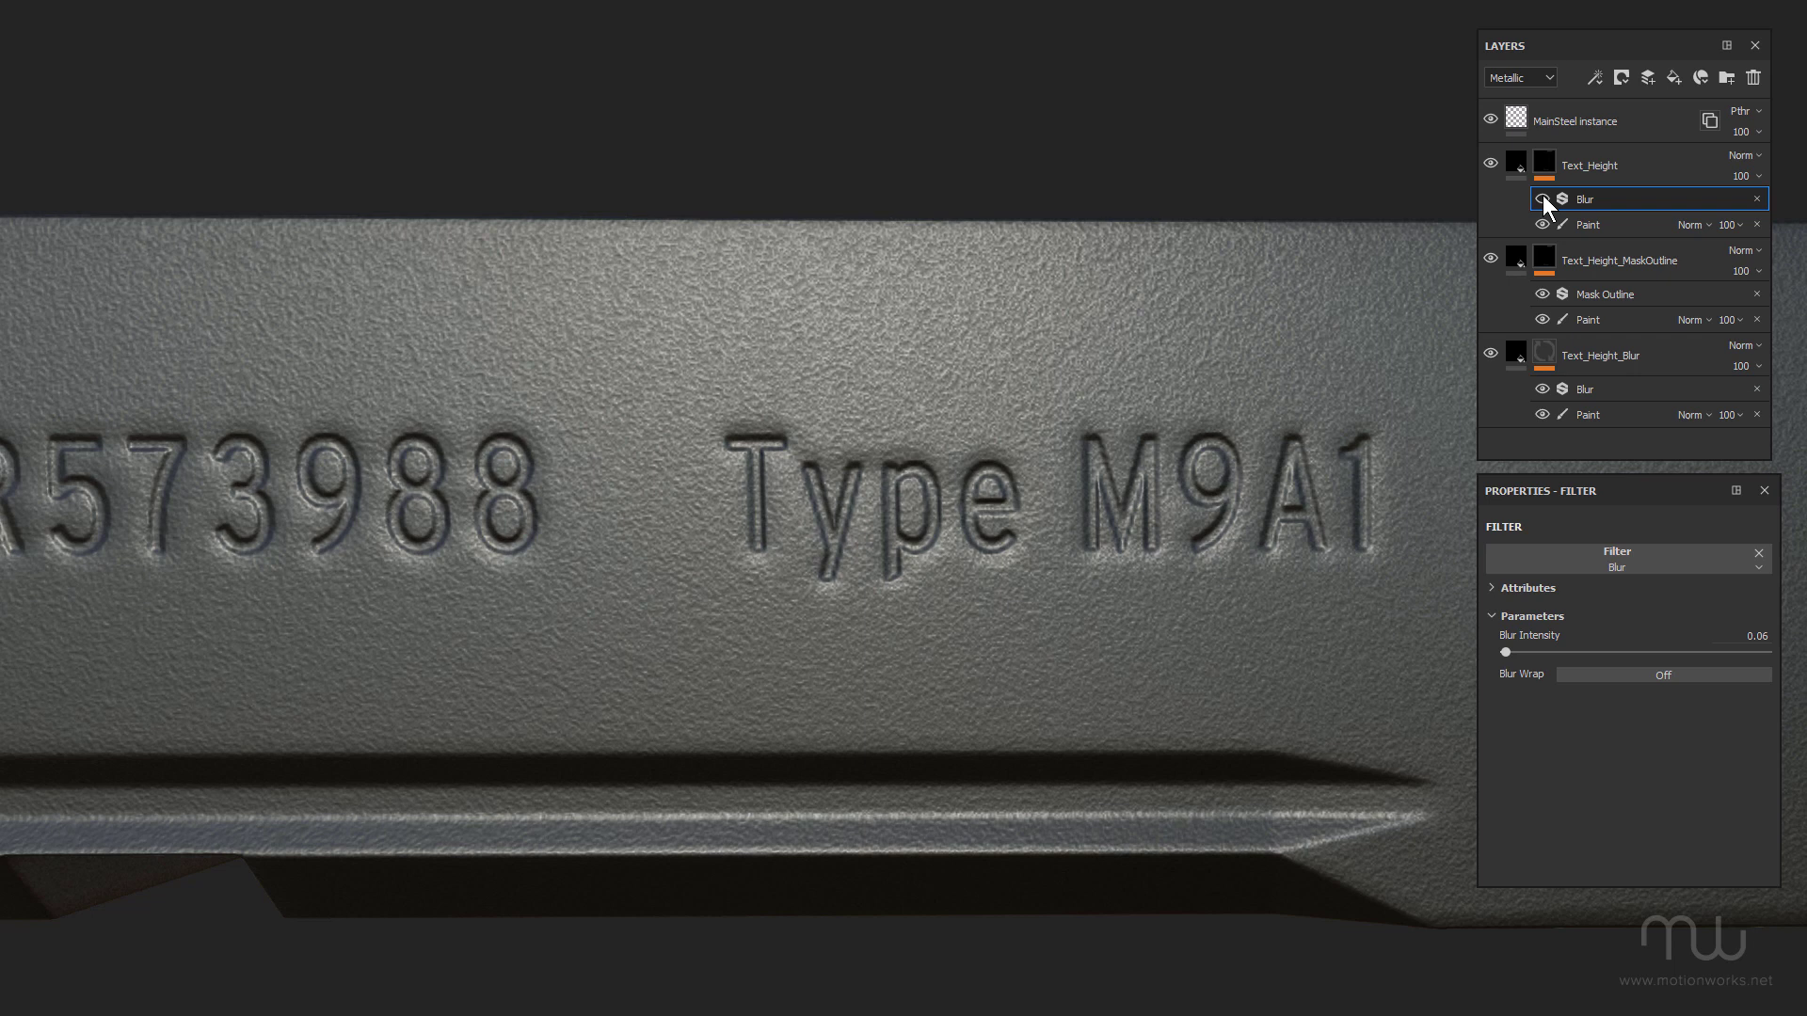
scroll(1111, 452, "up", 2)
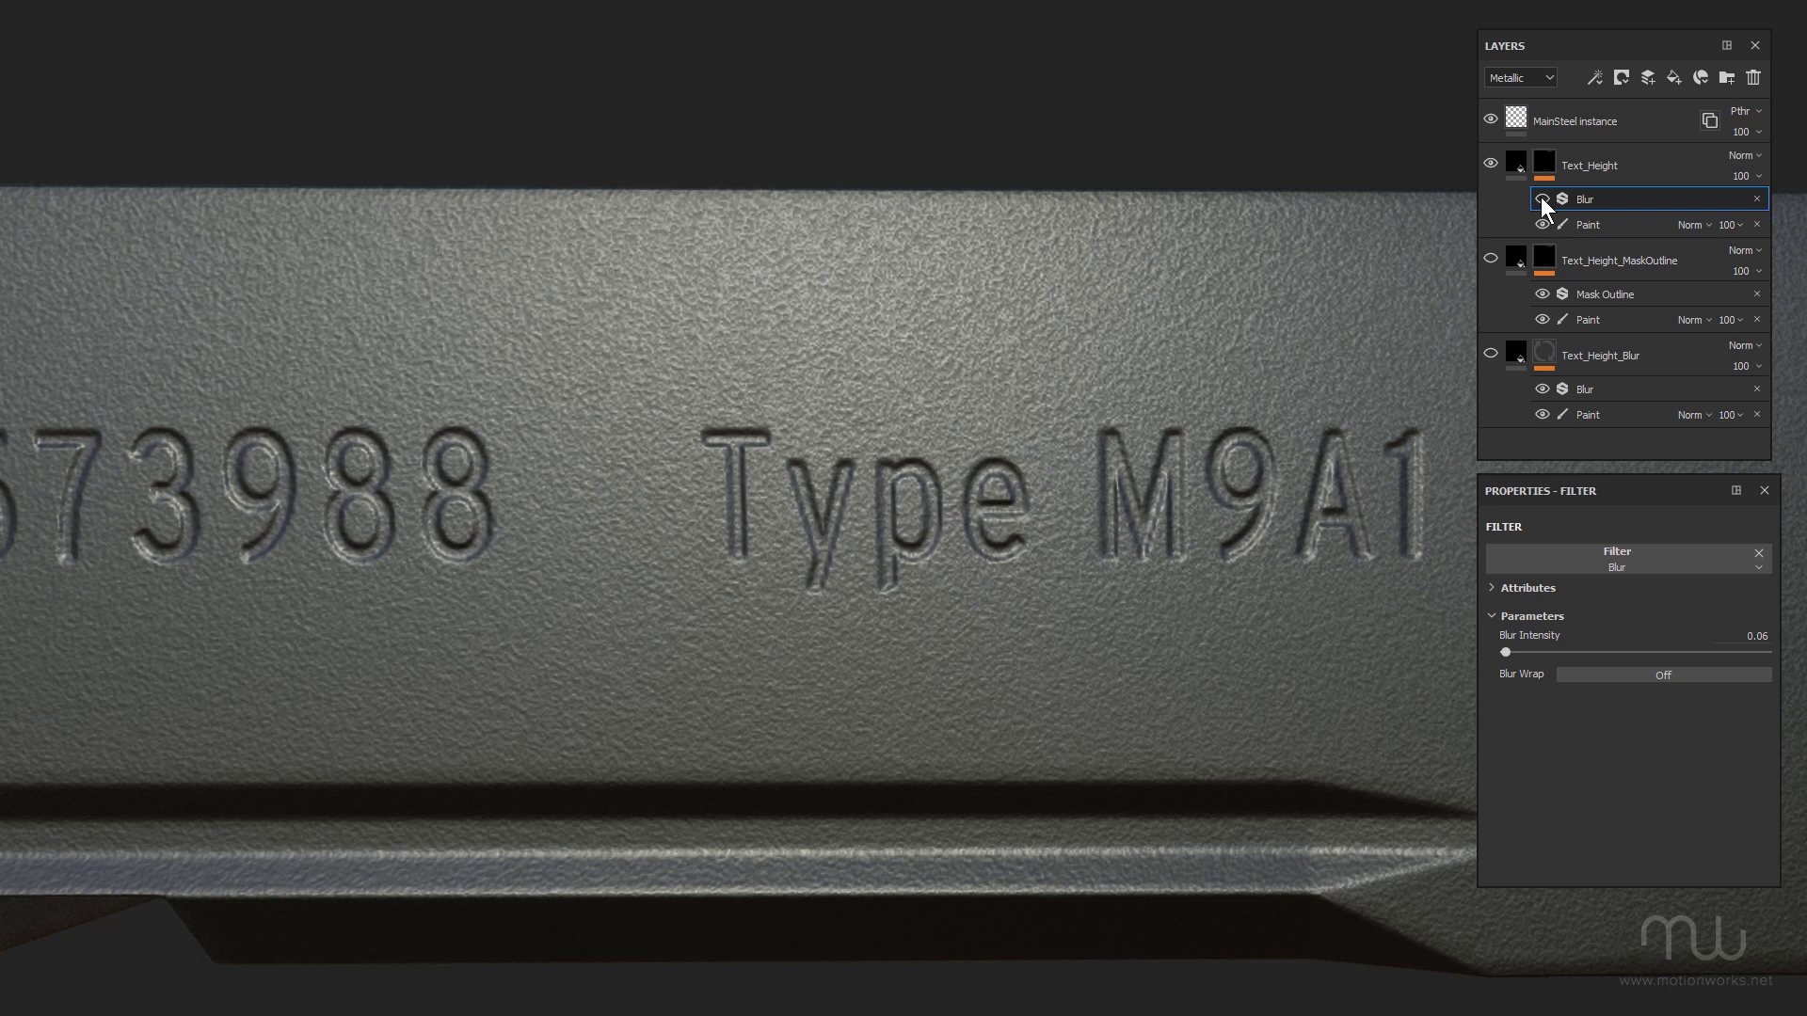
left_click(1490, 257)
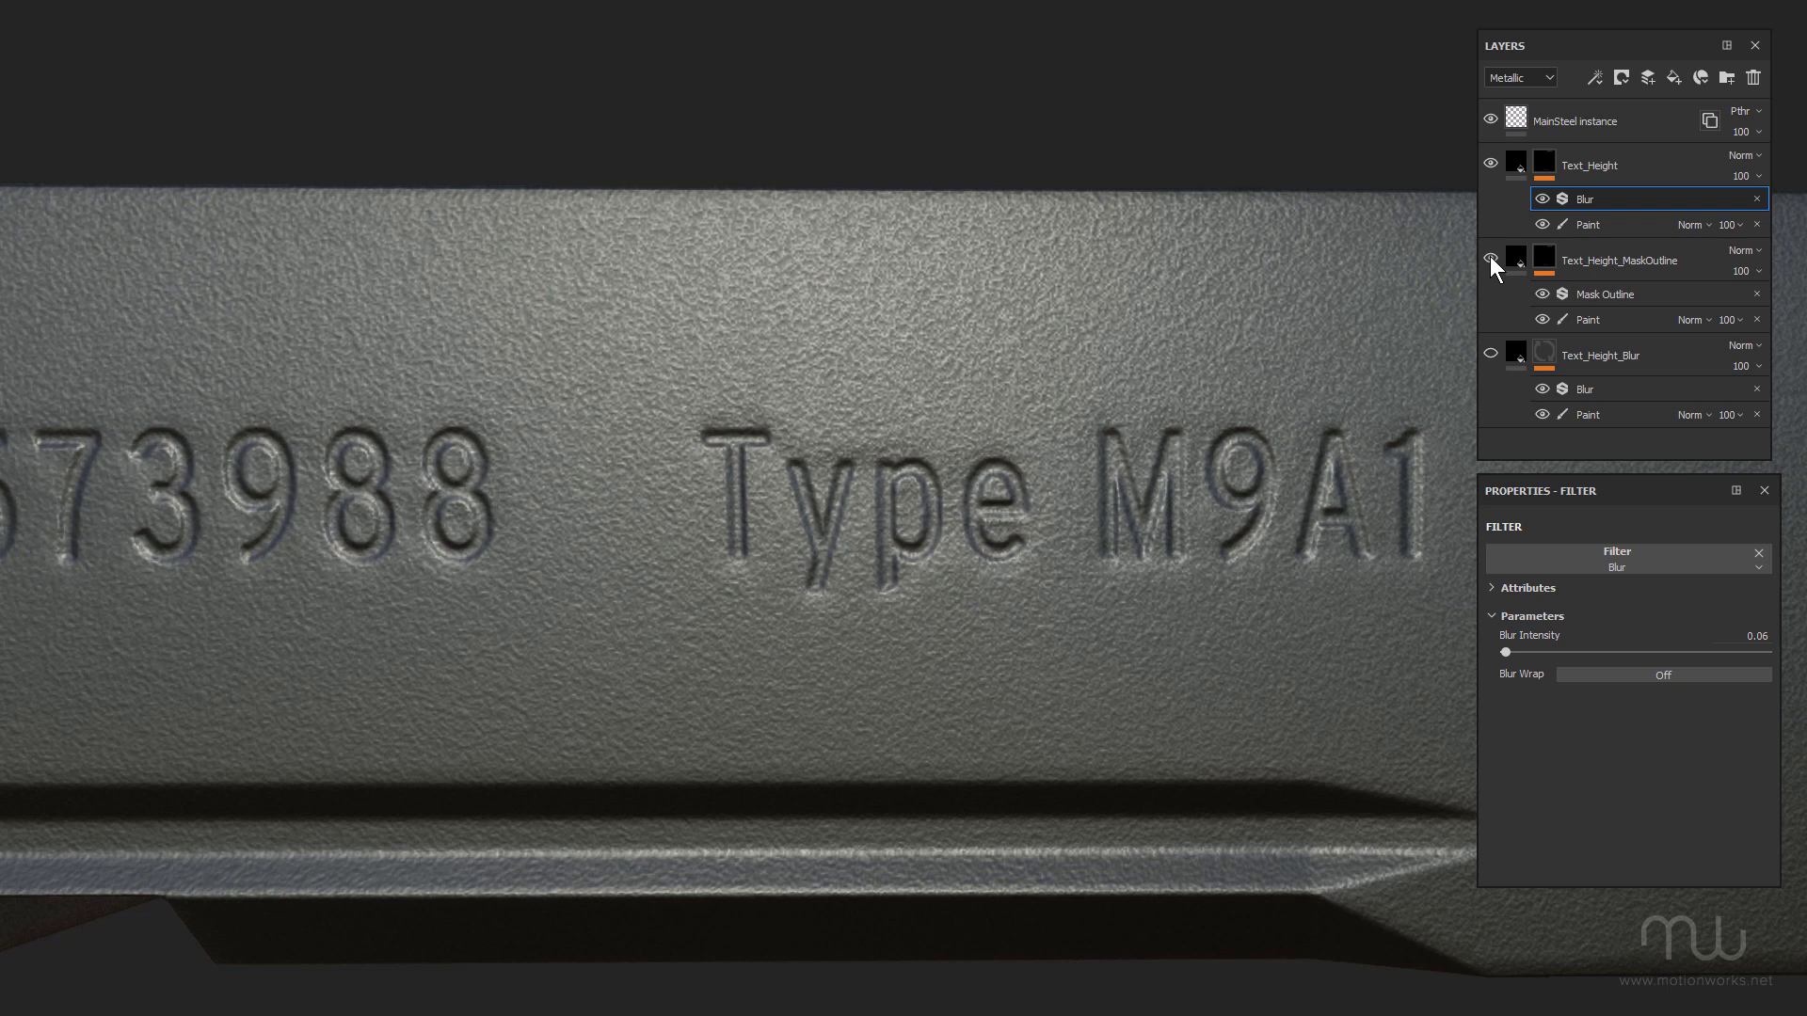
left_click(1489, 352)
left_click_drag(968, 498, 828, 506, "alt")
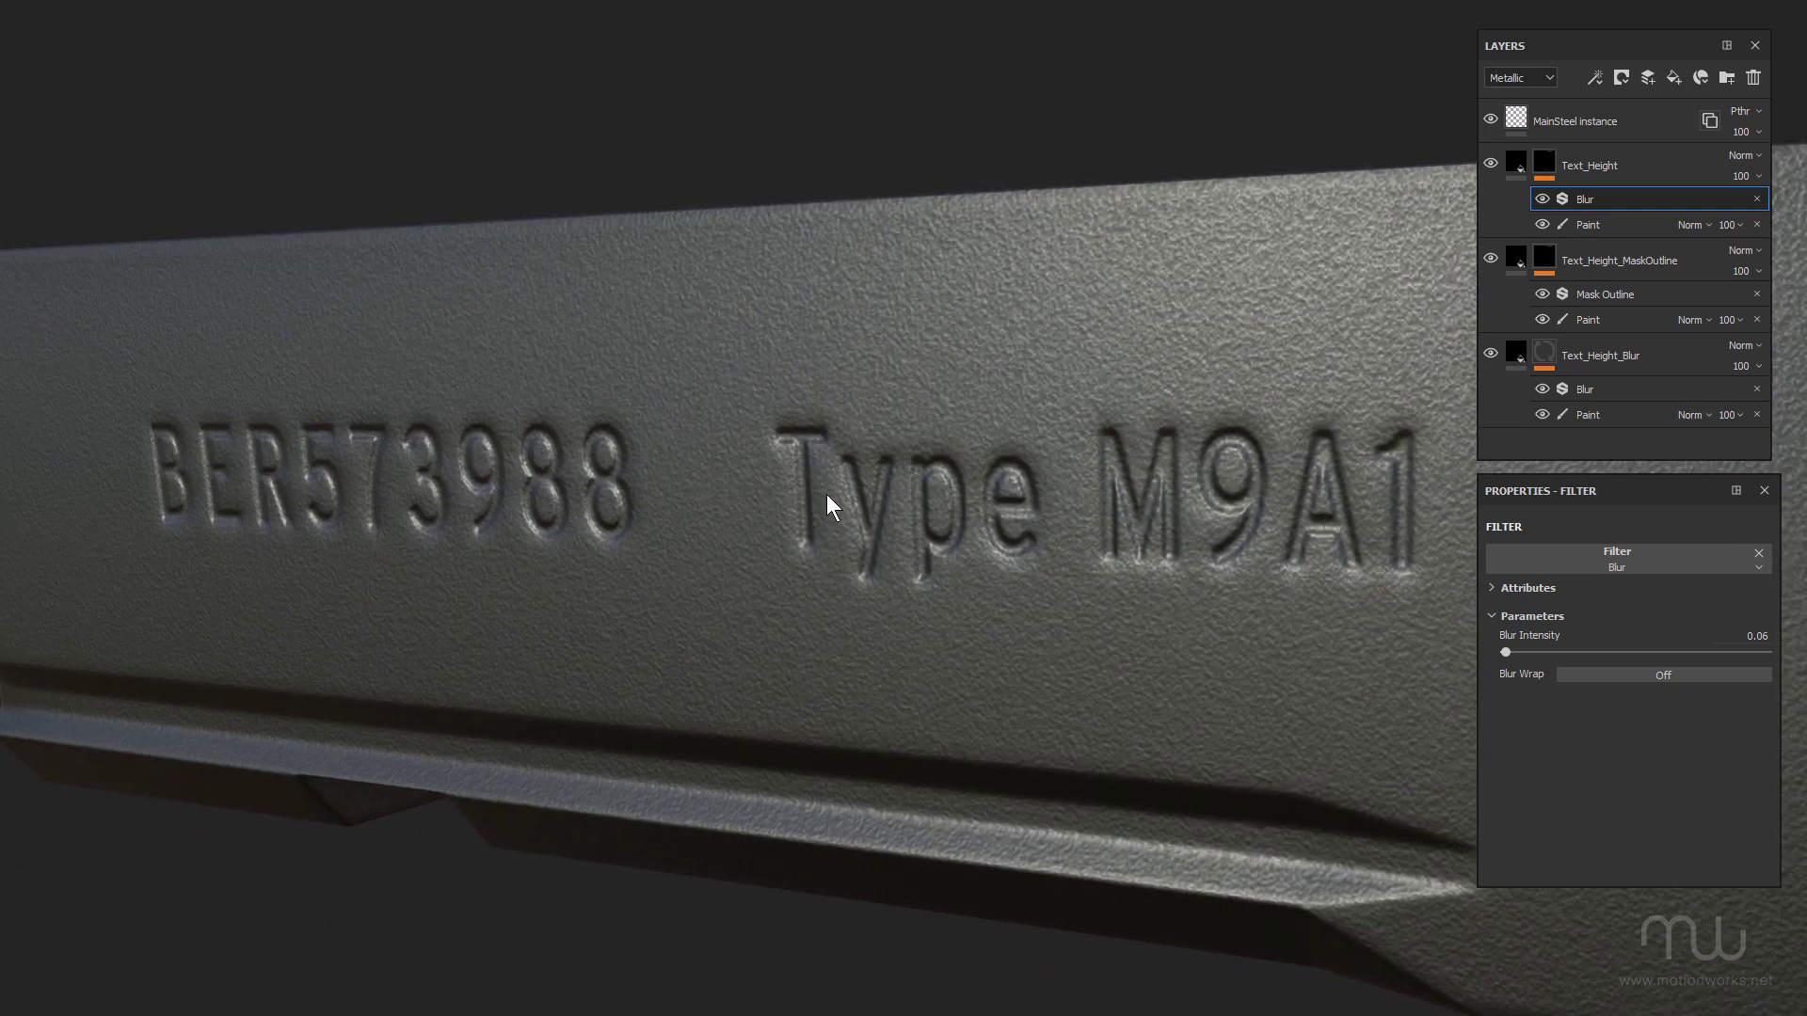